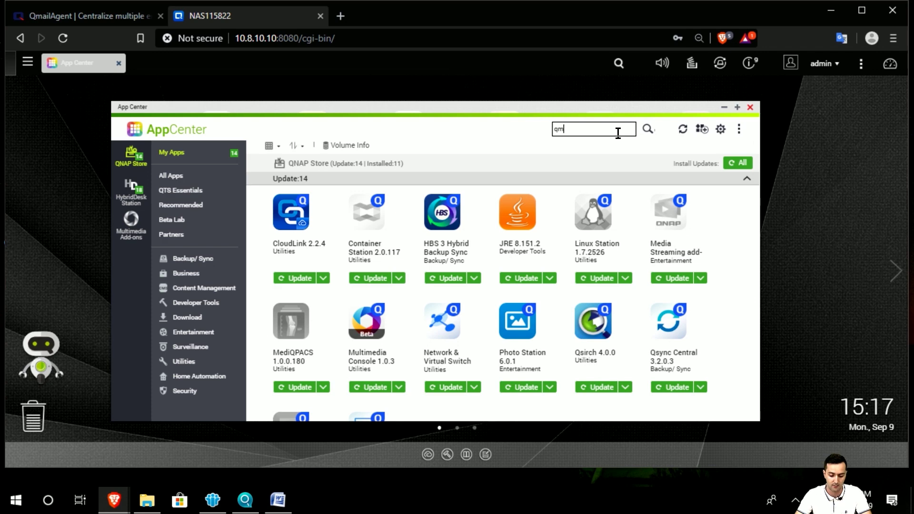
# Step: Search App Center for QmailAgent, close App Center and launch QmailAgent from the desktop
pyautogui.press('Return')
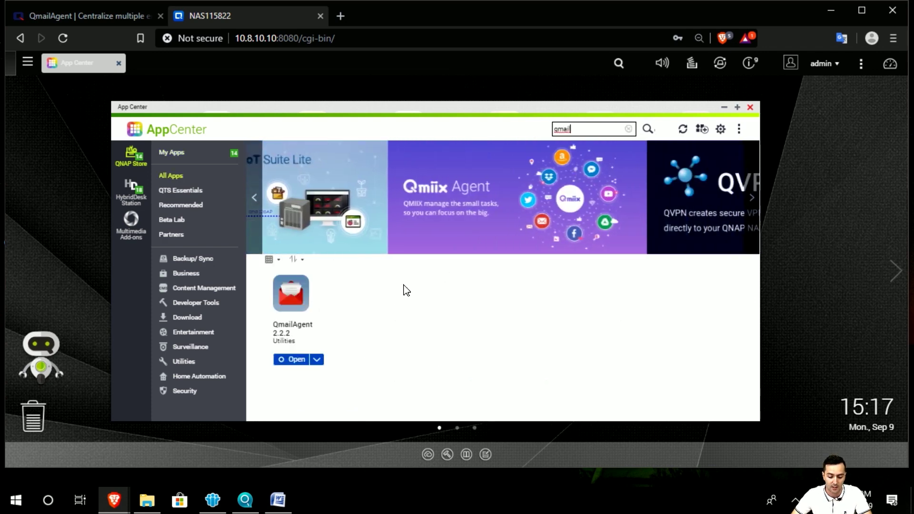
pyautogui.click(751, 109)
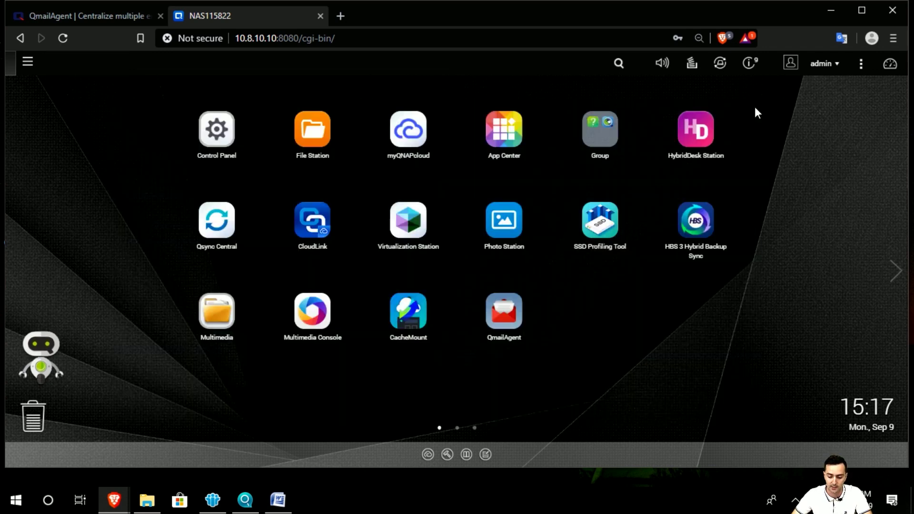
pyautogui.click(518, 315)
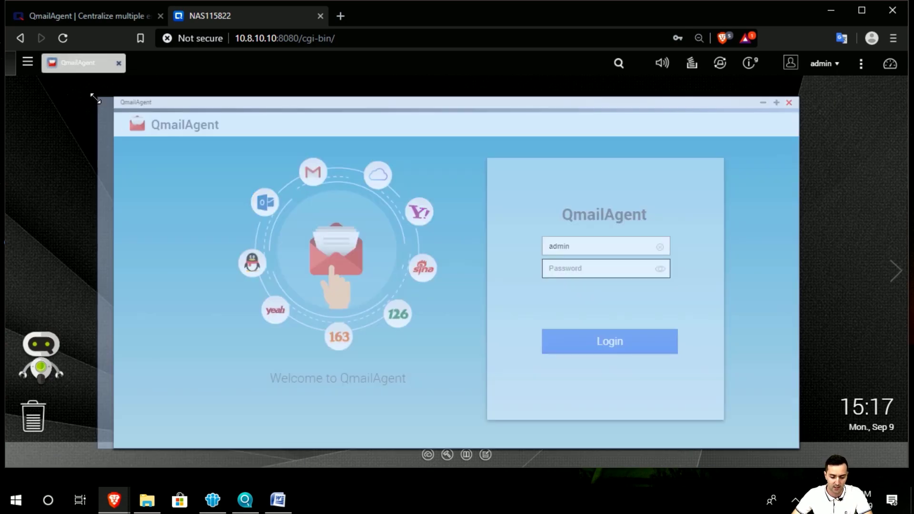
# Step: Widen the QmailAgent window and log in with the saved admin password
pyautogui.moveTo(115, 98); pyautogui.dragTo(94, 97)
pyautogui.click(578, 268)
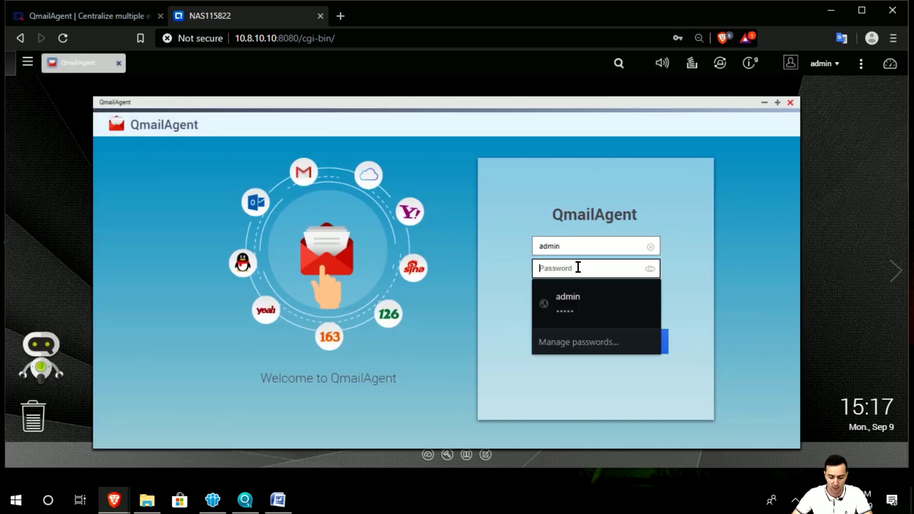
pyautogui.click(594, 295)
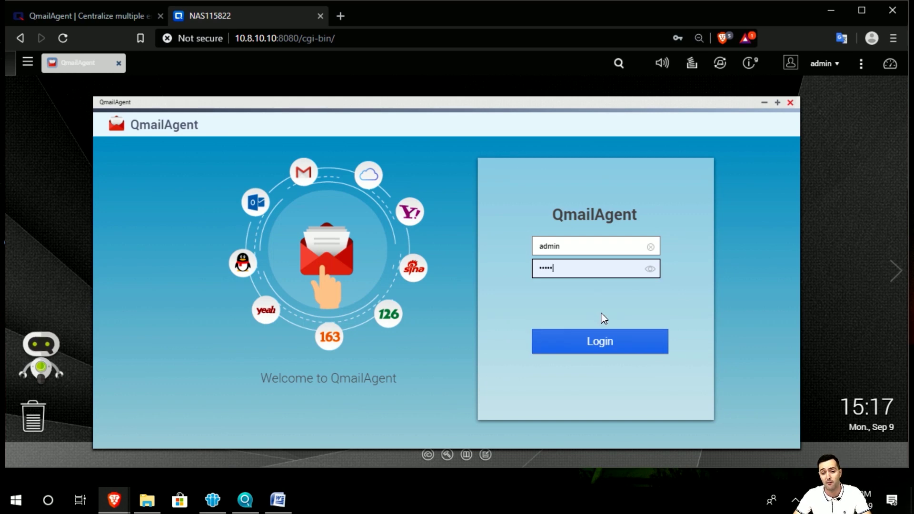
pyautogui.press('Return')
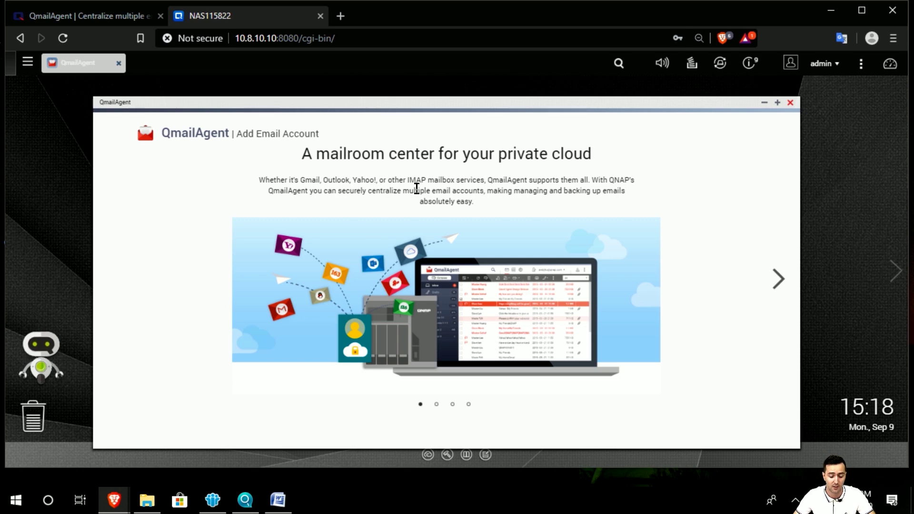
# Step: Page through the two introduction slides and press Start to begin adding an email account
pyautogui.click(776, 280)
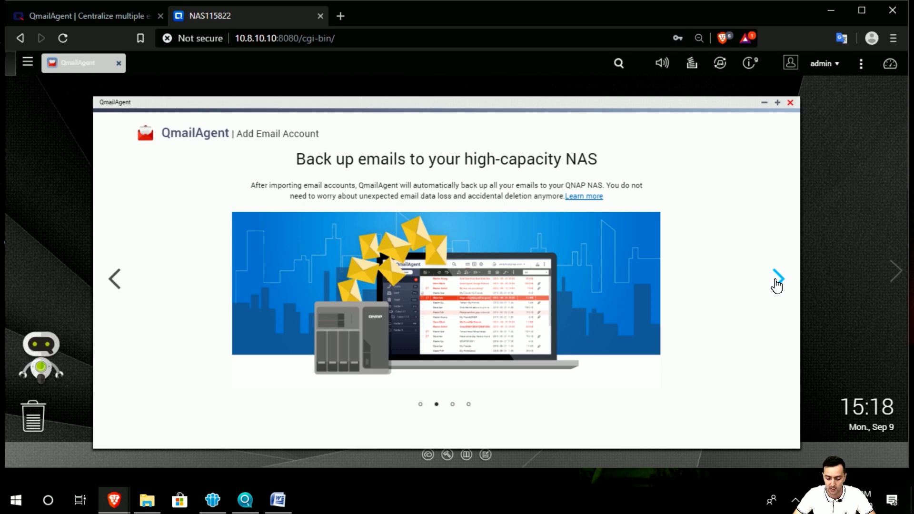
pyautogui.click(778, 279)
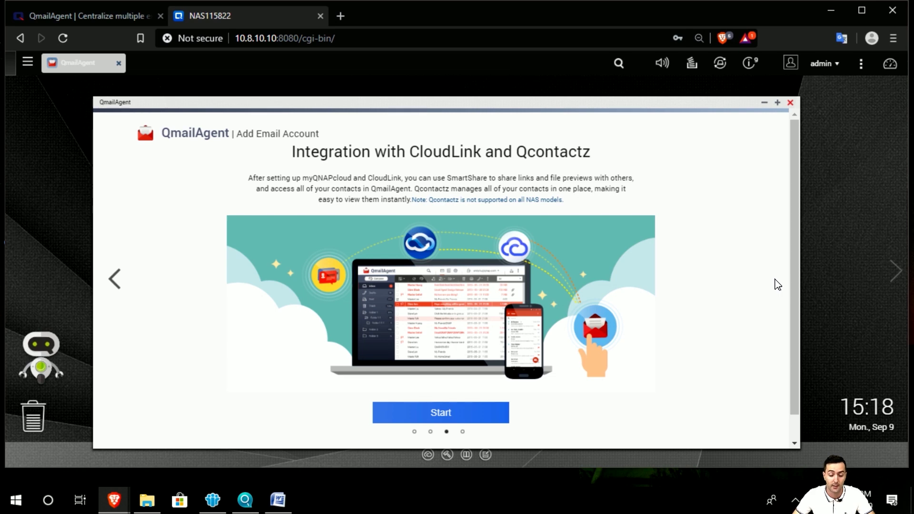
pyautogui.click(488, 413)
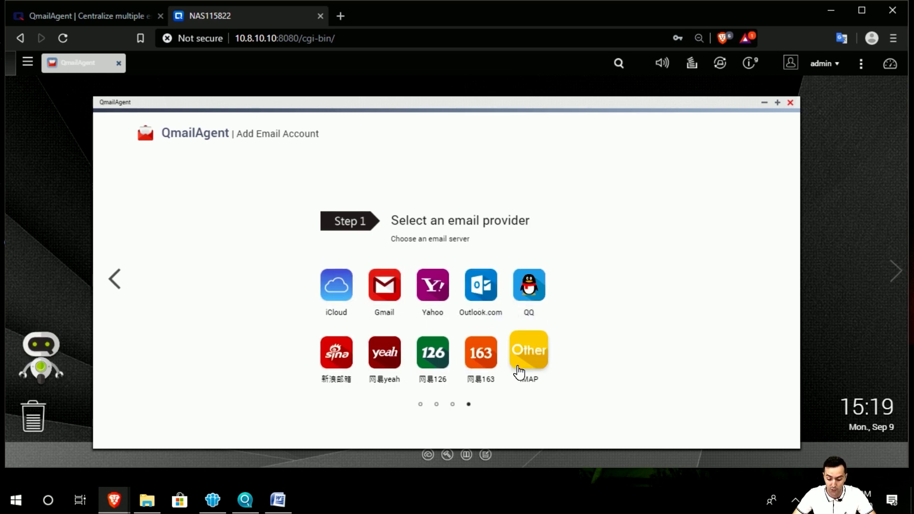
# Step: Choose Gmail as the provider, then enter the display name and the suggested Gmail address
pyautogui.click(547, 372)
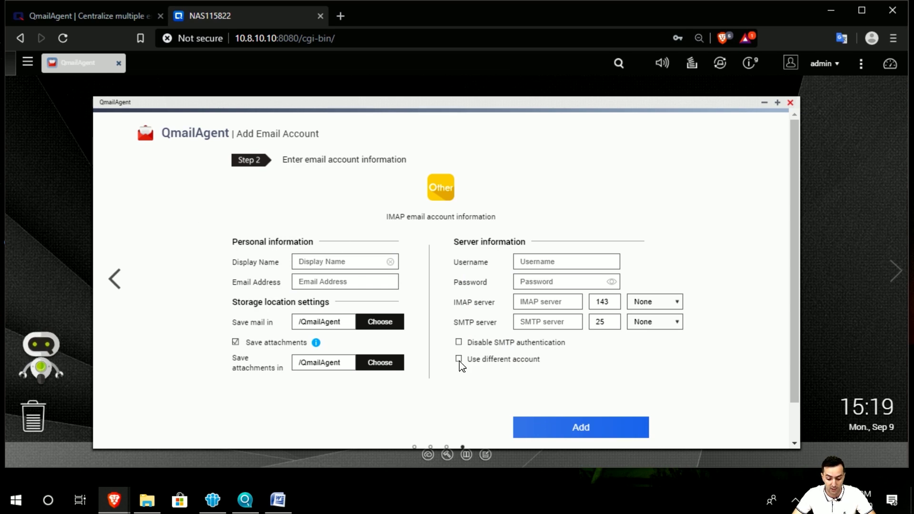
pyautogui.click(119, 280)
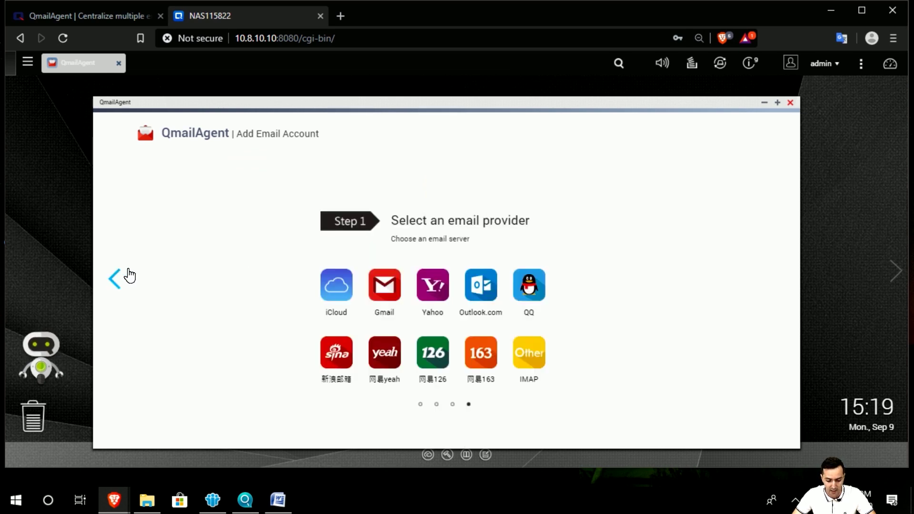
pyautogui.click(391, 287)
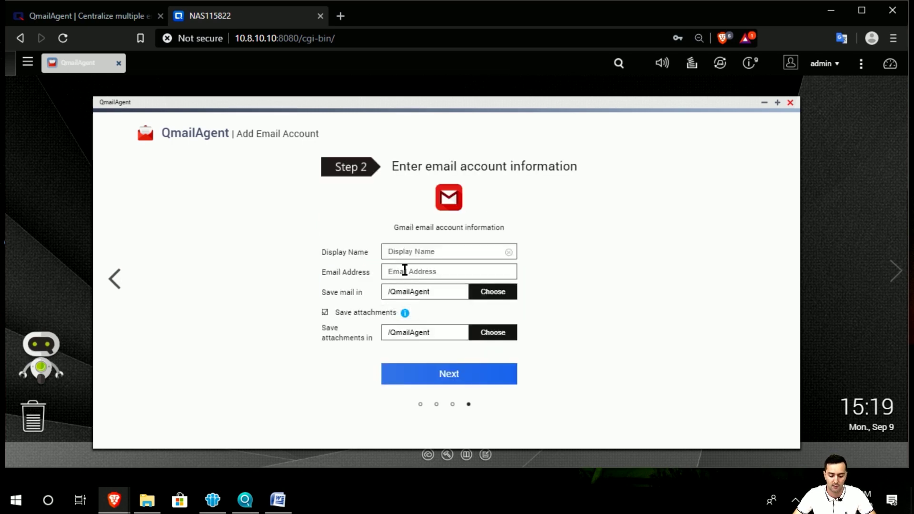
pyautogui.click(435, 252)
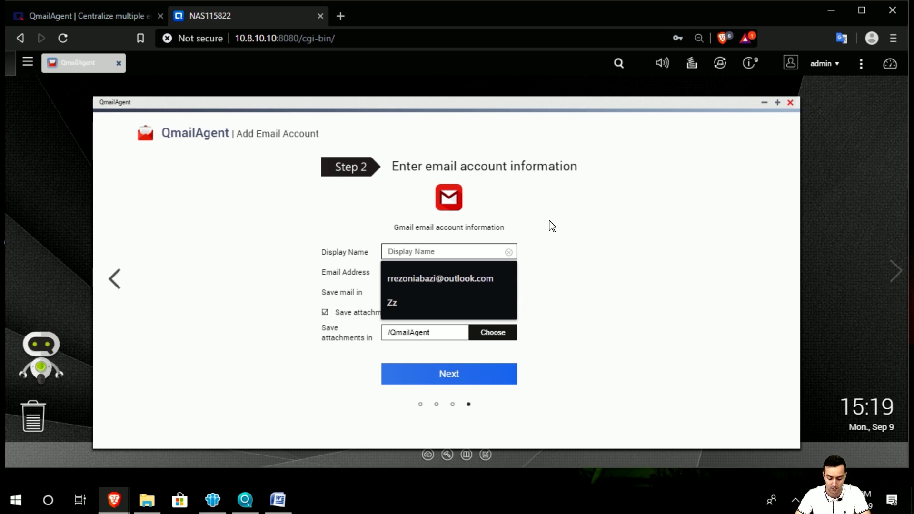
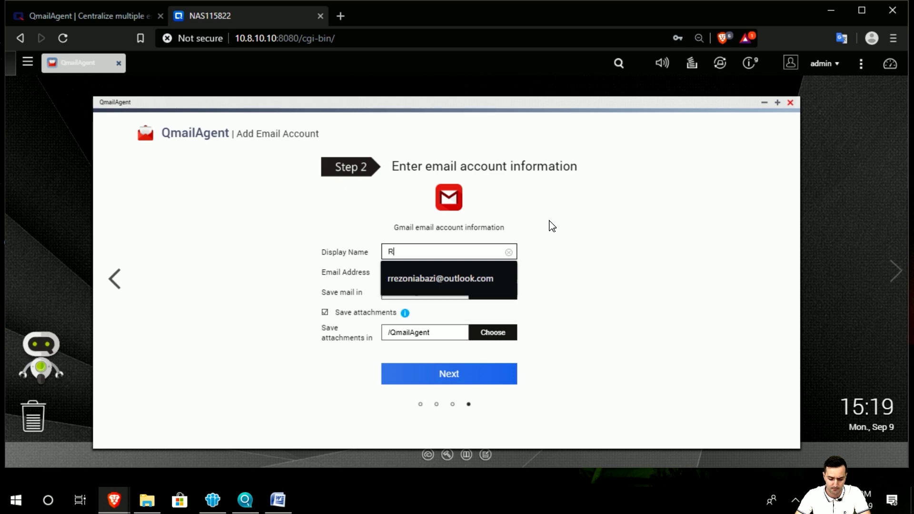
pyautogui.press('Tab')
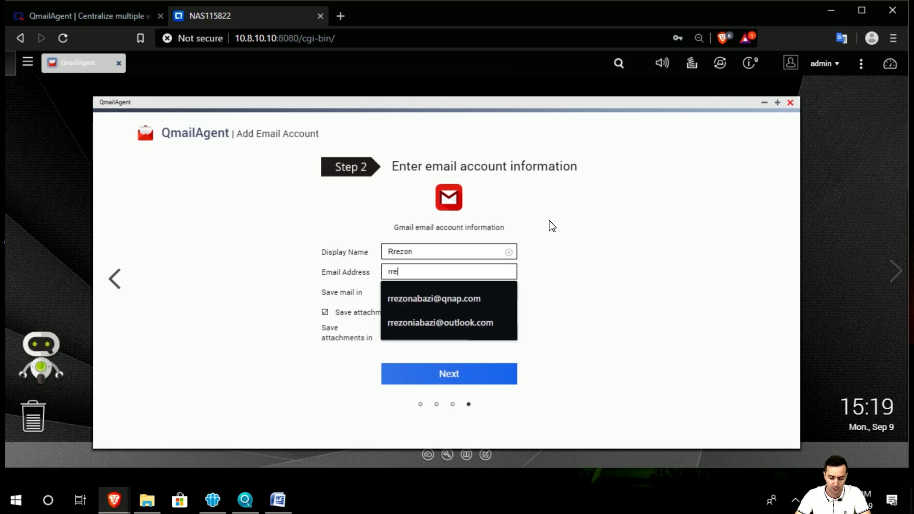
pyautogui.press('Down')
pyautogui.press('Tab')
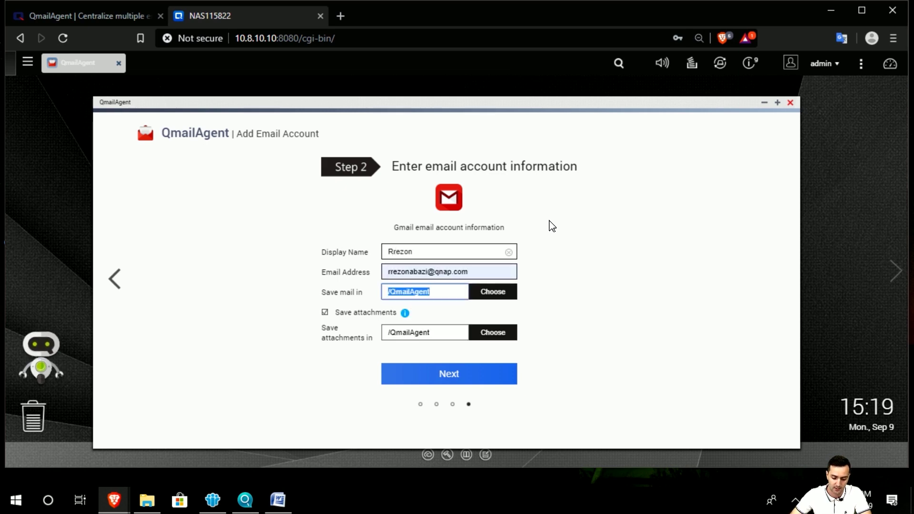
pyautogui.click(632, 326)
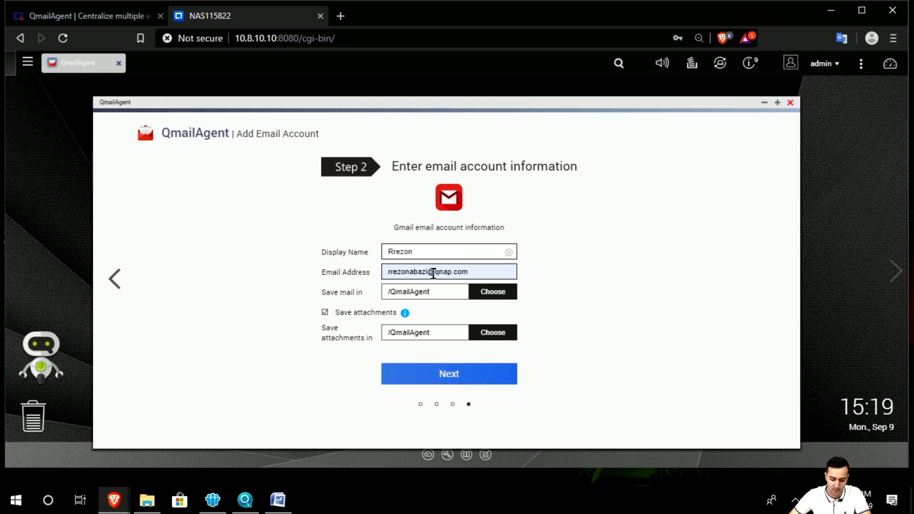
# Step: Continue to the authorization step, read the alternative authentication info, and start Google authorization
pyautogui.click(450, 384)
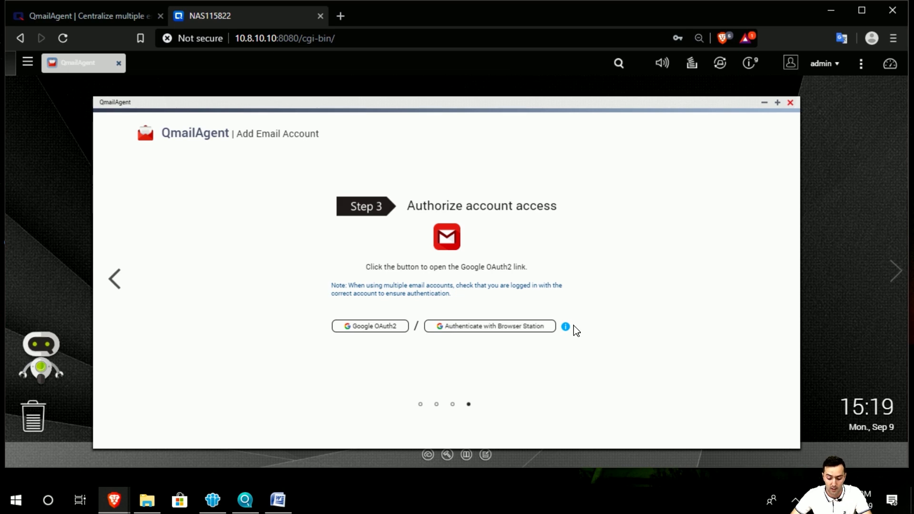
pyautogui.click(566, 327)
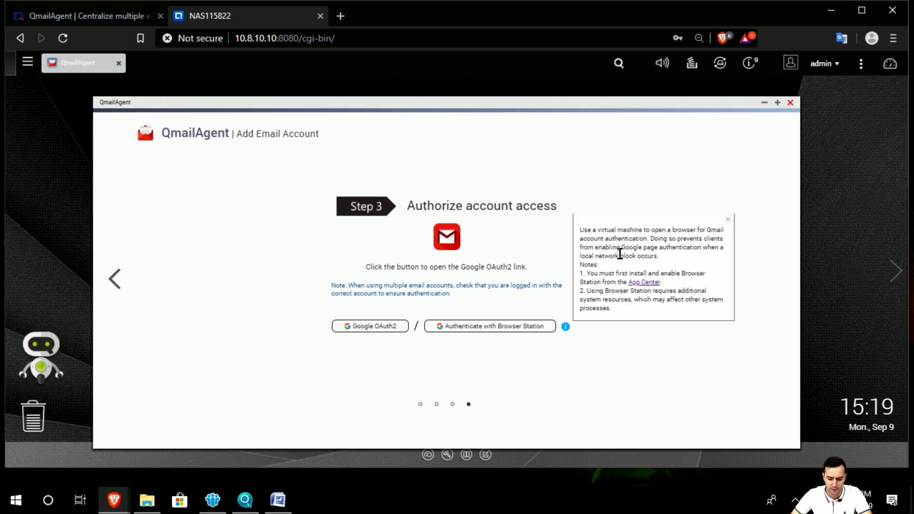
pyautogui.click(380, 338)
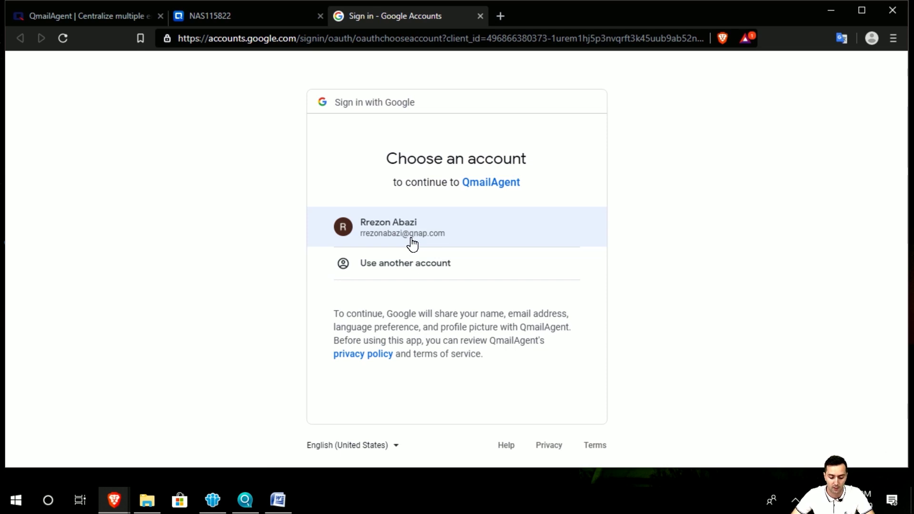
# Step: Choose the Google account and allow QmailAgent access on the consent page
pyautogui.click(413, 244)
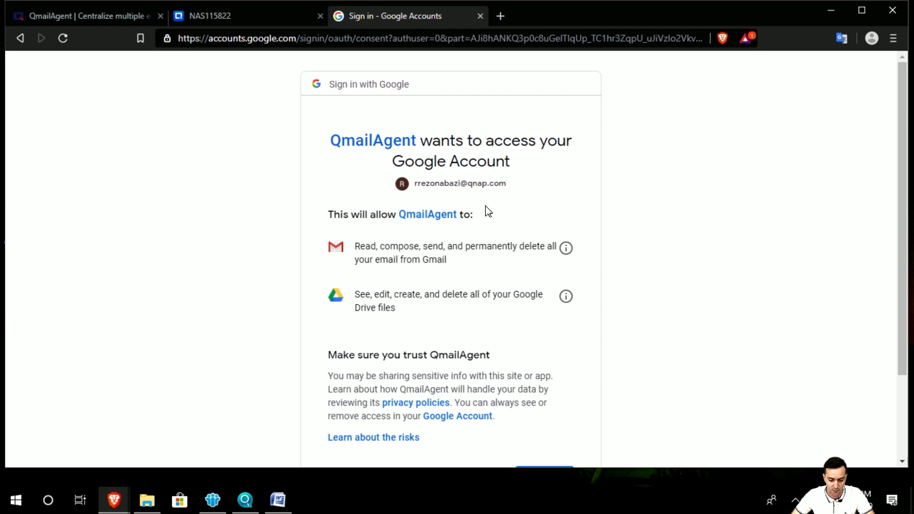
pyautogui.scroll(-1, 438, 190)
pyautogui.scroll(1, 449, 239)
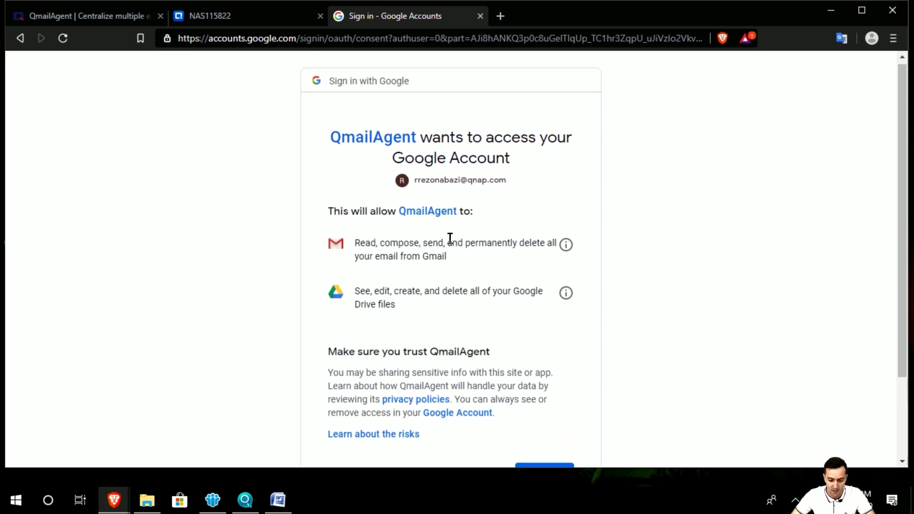
pyautogui.scroll(-3, 434, 286)
pyautogui.click(545, 378)
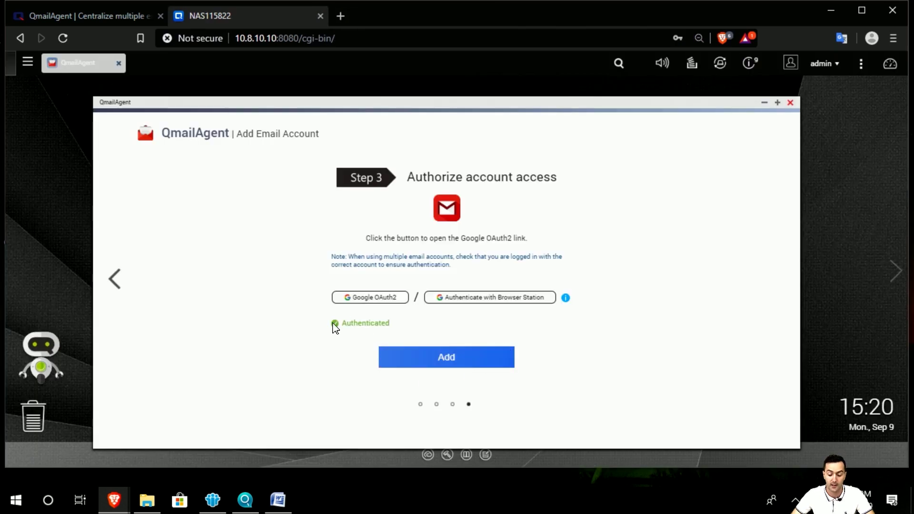
# Step: Add the authenticated Gmail account and maximize the QmailAgent window
pyautogui.click(406, 367)
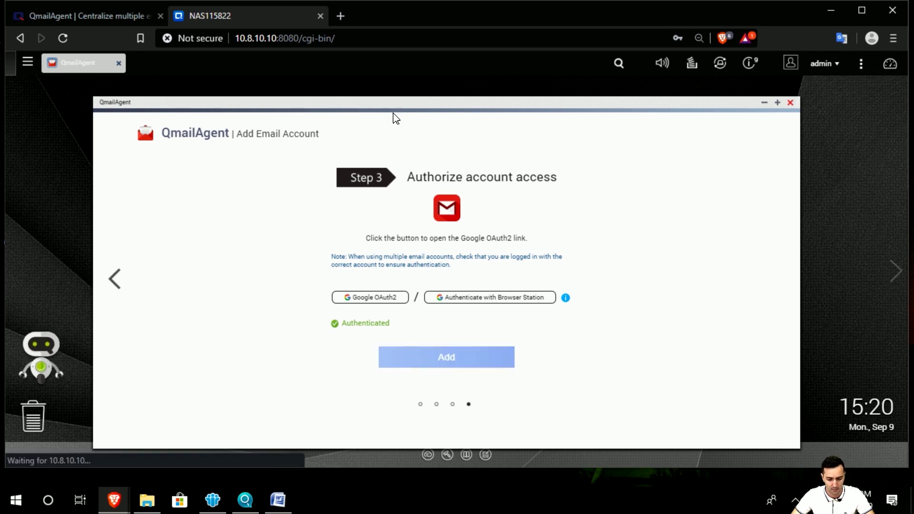
pyautogui.moveTo(394, 102); pyautogui.dragTo(392, 98)
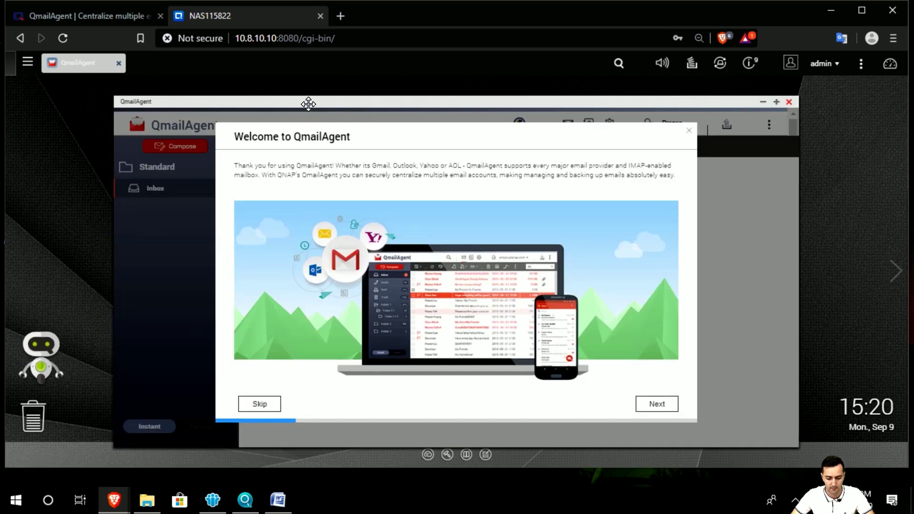
pyautogui.moveTo(307, 102); pyautogui.dragTo(307, 97)
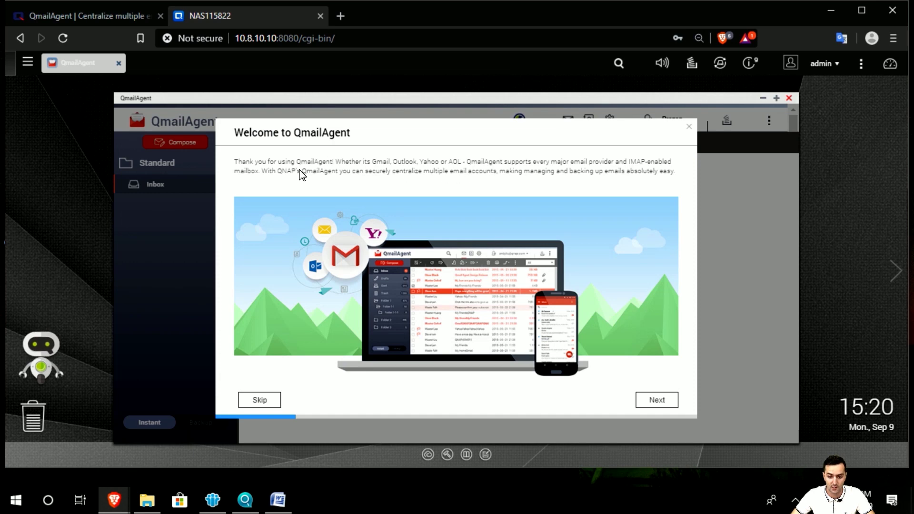
pyautogui.doubleClick(691, 99)
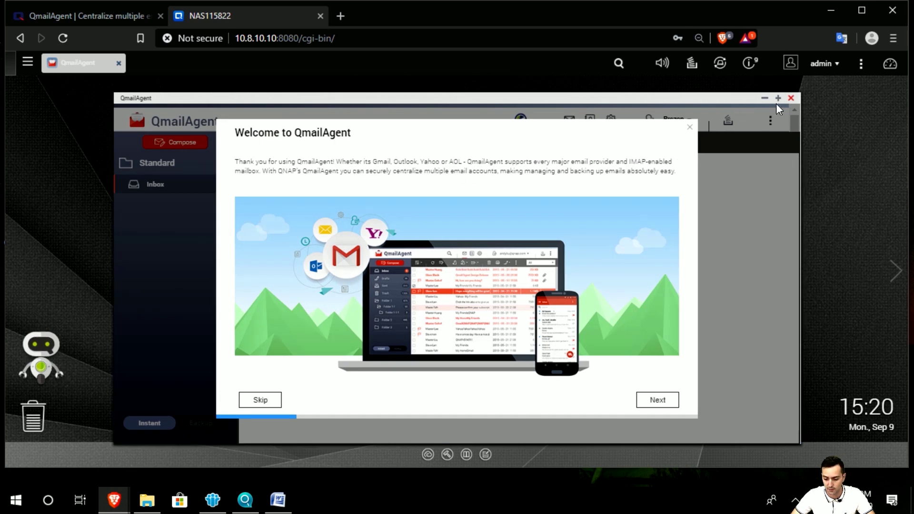
pyautogui.click(779, 98)
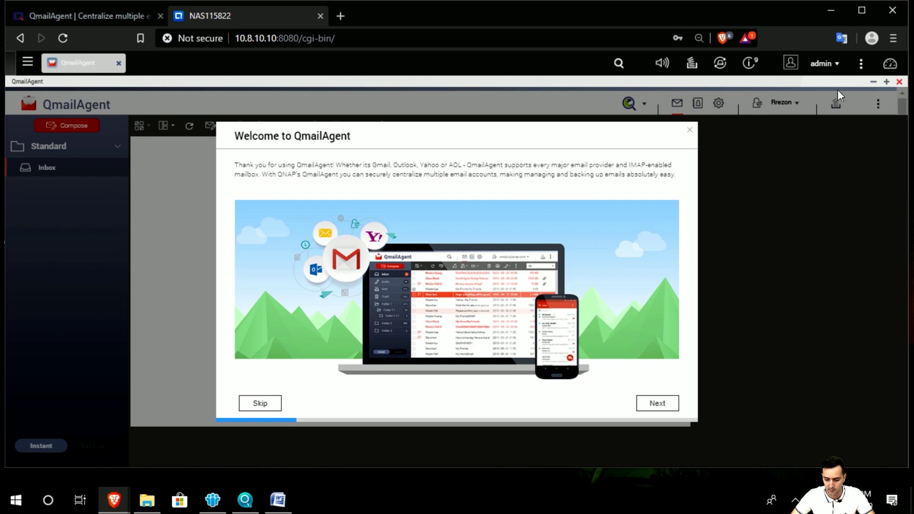
pyautogui.click(887, 82)
pyautogui.click(781, 100)
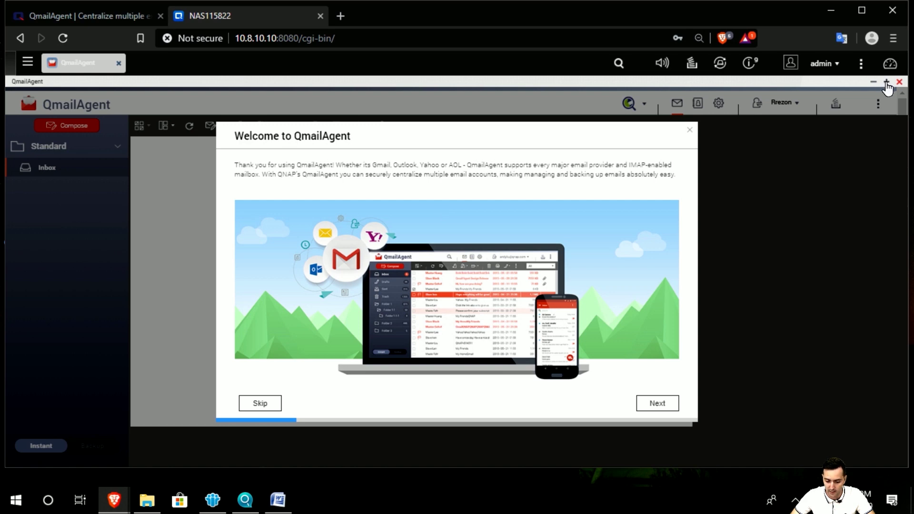
# Step: Page through the Account Management, Attach NAS files, CloudLink and Qcontactz tour pages and finish
pyautogui.click(657, 406)
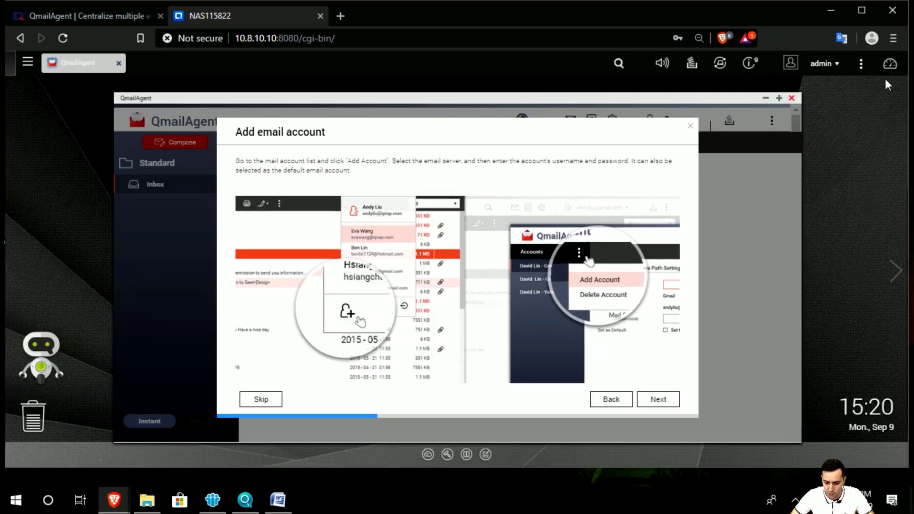
pyautogui.click(887, 81)
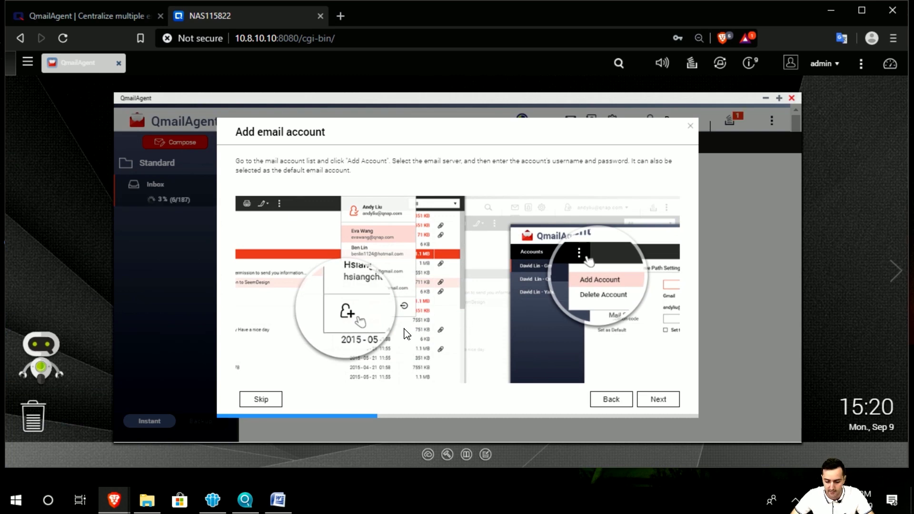
pyautogui.click(647, 402)
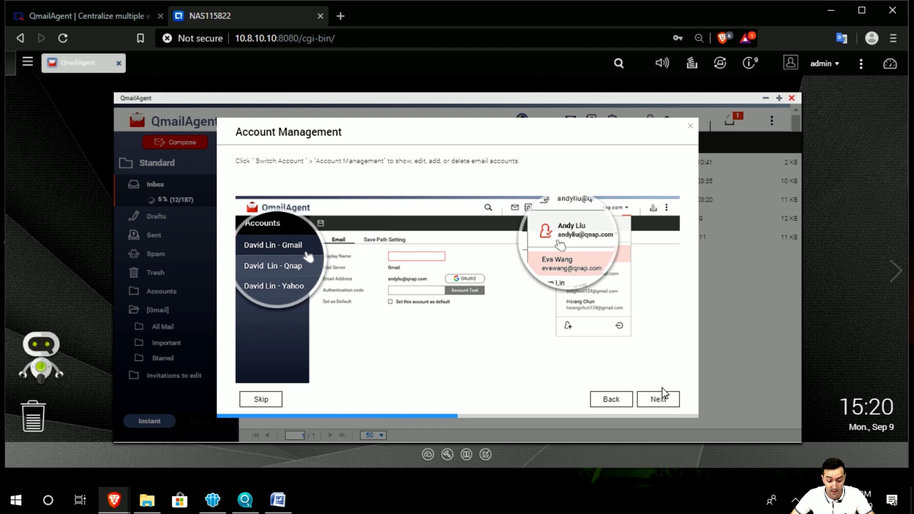
pyautogui.click(664, 401)
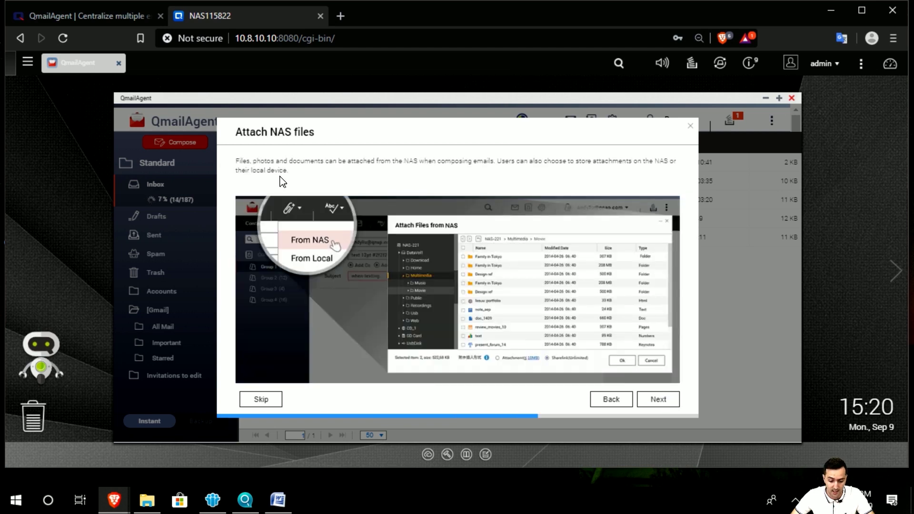
pyautogui.click(662, 400)
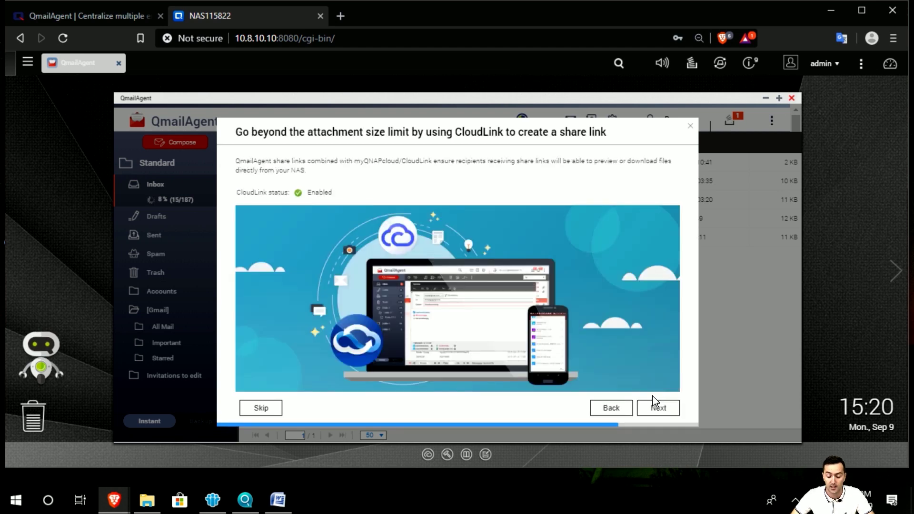
pyautogui.click(661, 411)
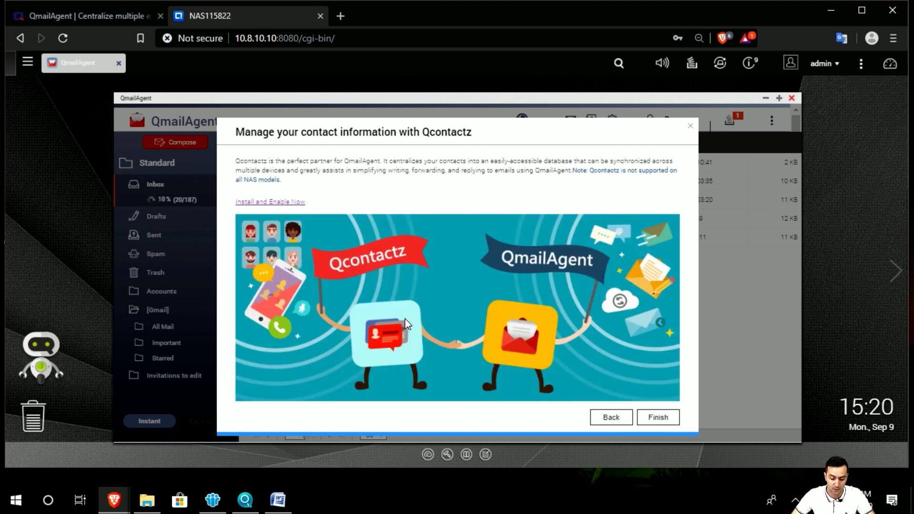
pyautogui.click(658, 420)
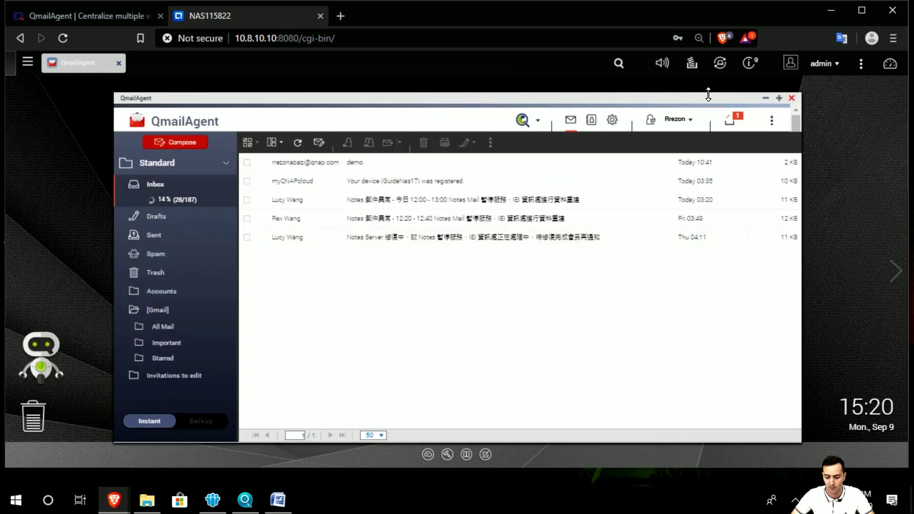
# Step: Restore, widen and reposition the mail window, zoom the page to 90%, keeping the Standard view
pyautogui.moveTo(702, 101); pyautogui.dragTo(720, 98)
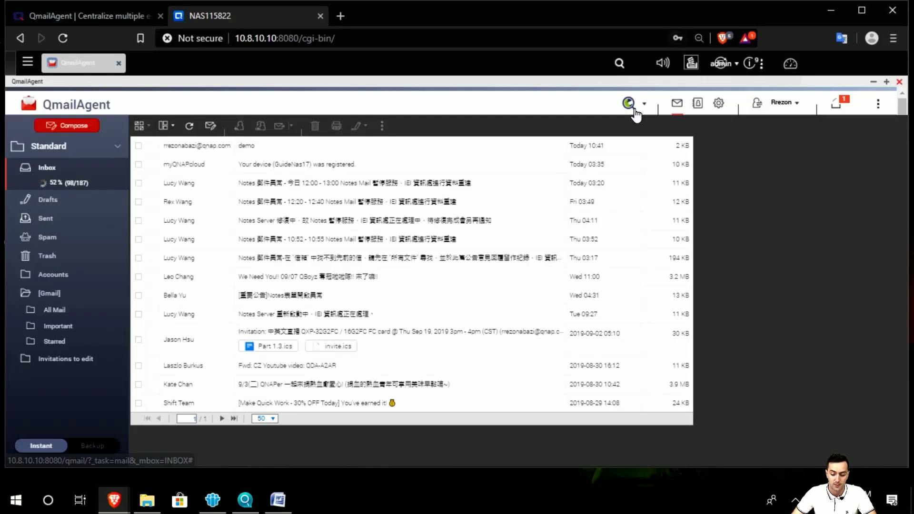
pyautogui.click(887, 82)
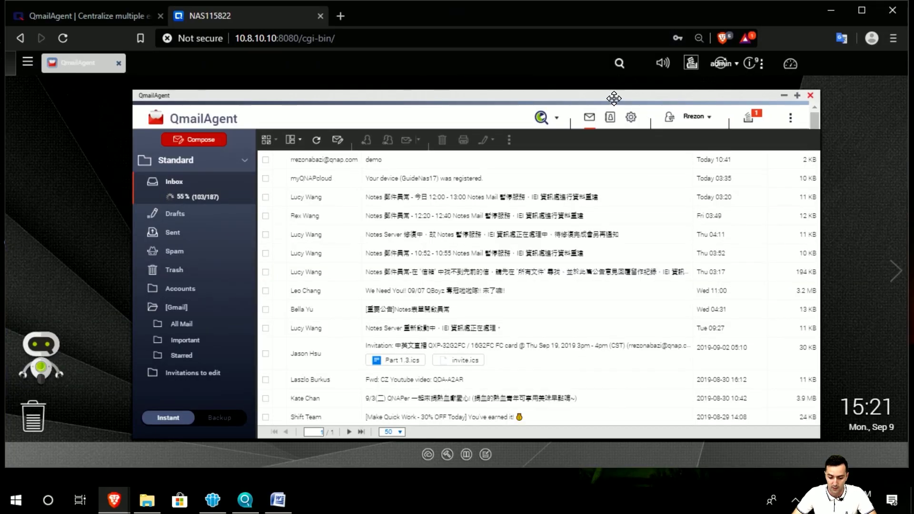
pyautogui.moveTo(612, 94); pyautogui.dragTo(581, 91)
pyautogui.moveTo(102, 89); pyautogui.dragTo(43, 89)
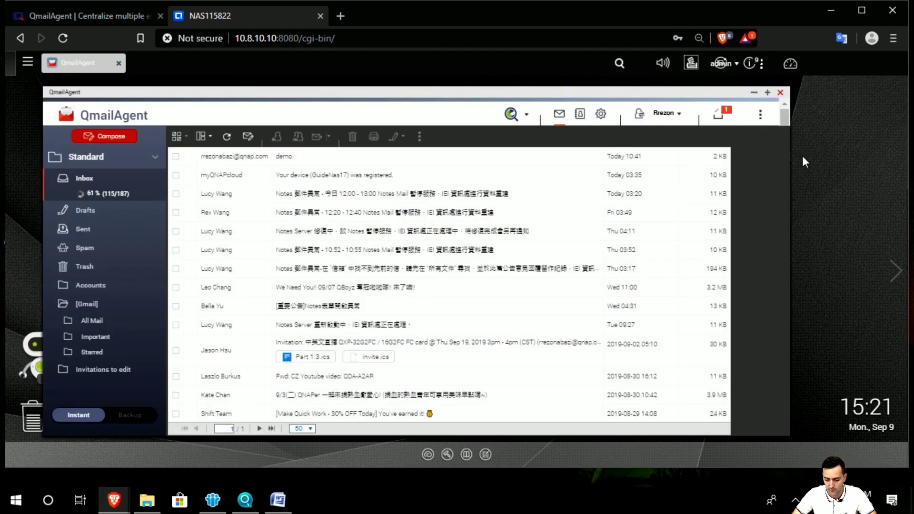
pyautogui.hotkey('ctrl', '+')
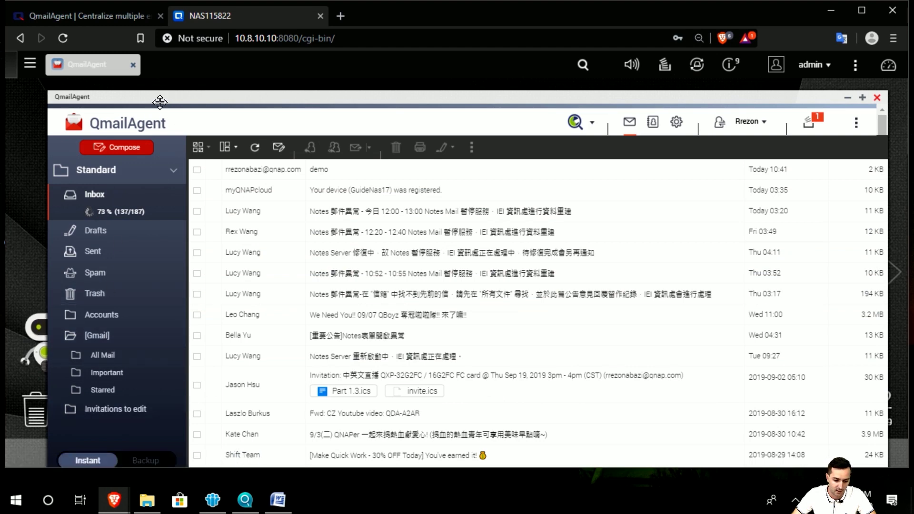
pyautogui.moveTo(157, 97); pyautogui.dragTo(143, 92)
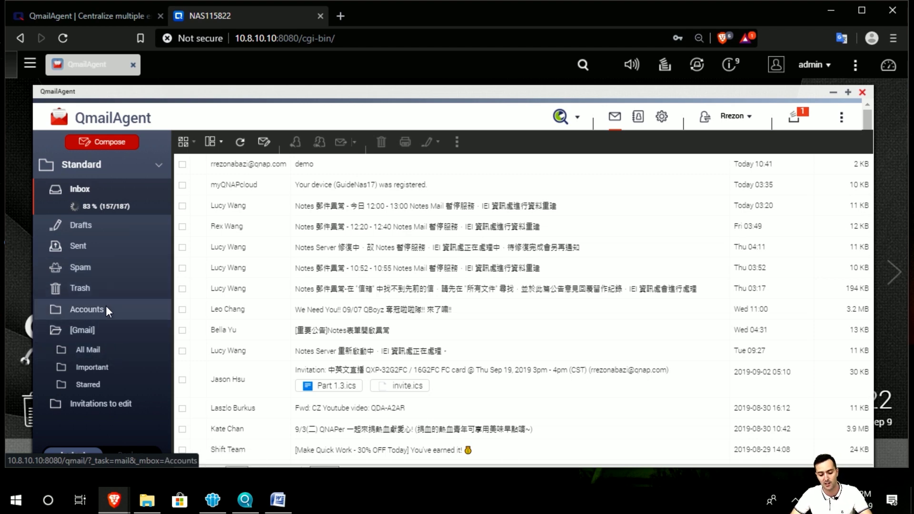
pyautogui.click(153, 168)
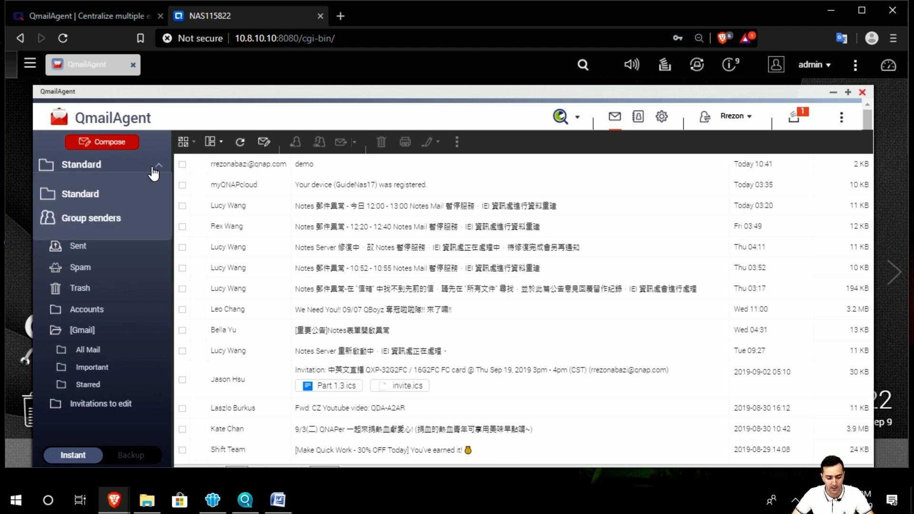
pyautogui.click(106, 194)
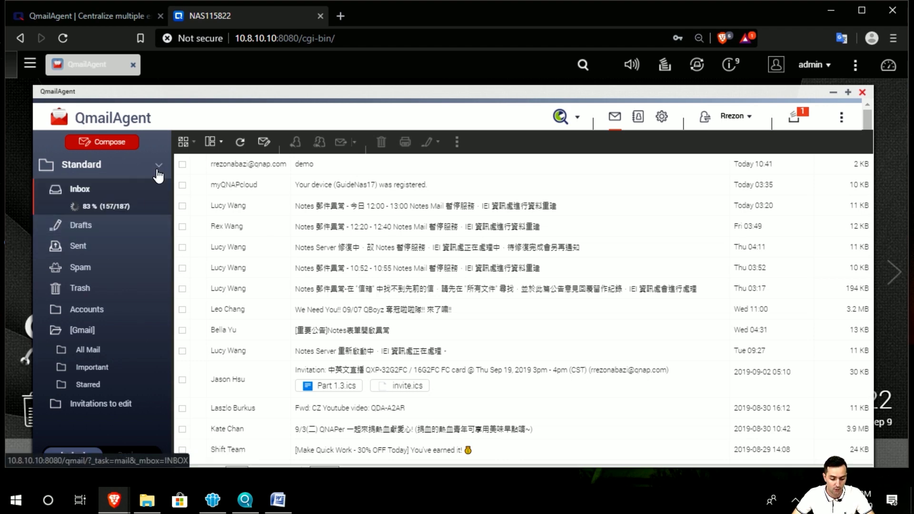
# Step: Switch to the Group senders view and try the Incoming, Sent and Cc filters, ending on Incoming
pyautogui.click(107, 166)
pyautogui.click(102, 216)
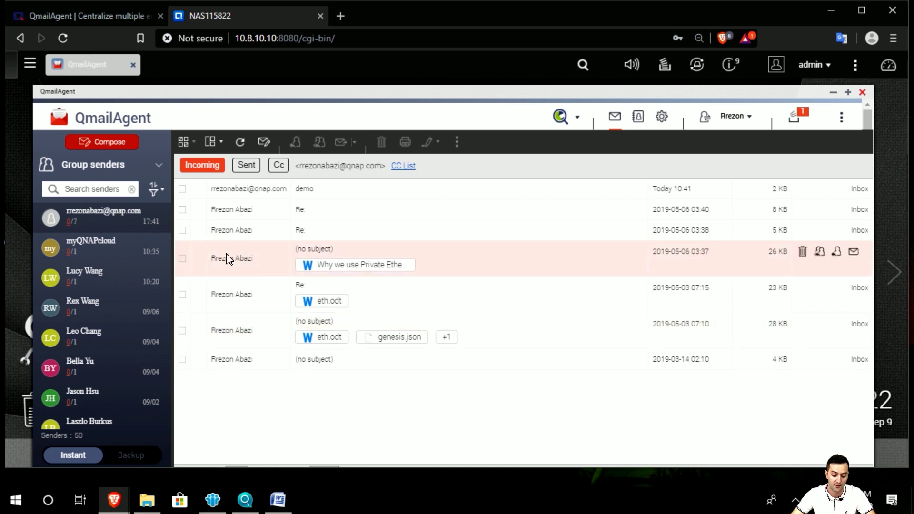
pyautogui.click(246, 167)
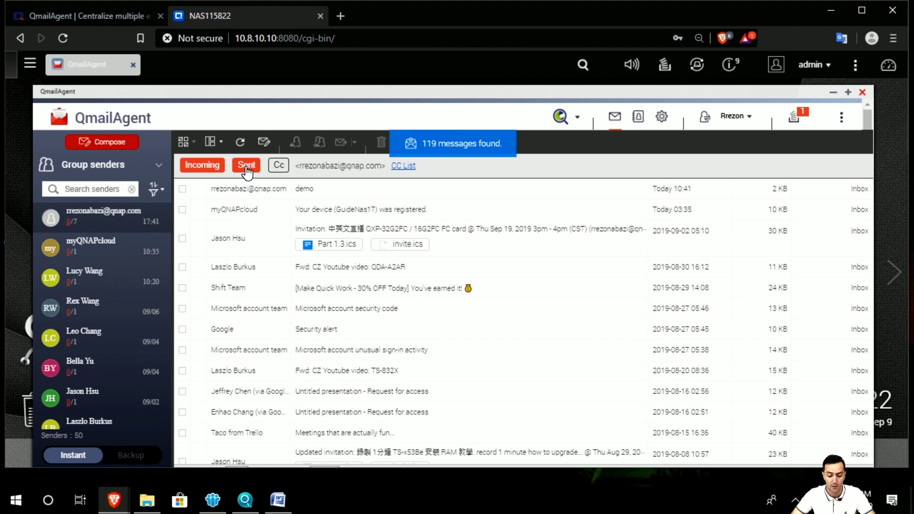
pyautogui.click(213, 168)
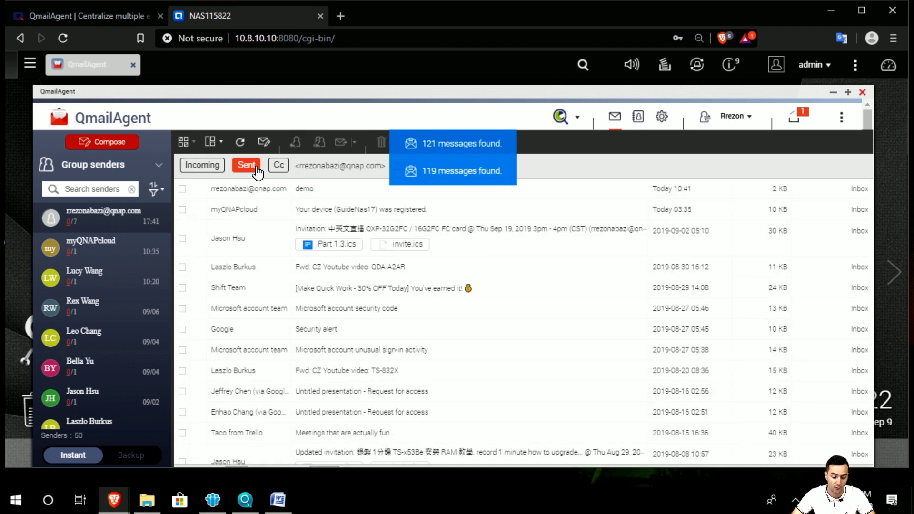
pyautogui.click(237, 171)
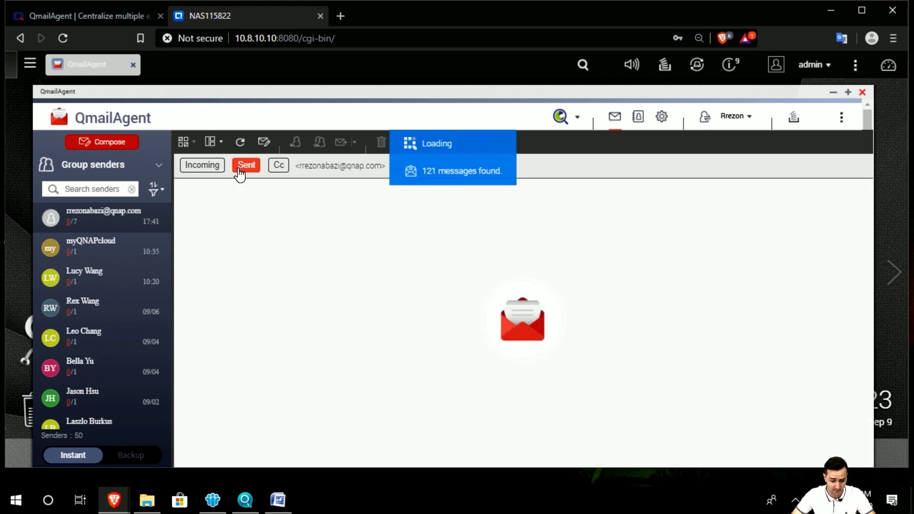
pyautogui.click(202, 165)
pyautogui.click(246, 167)
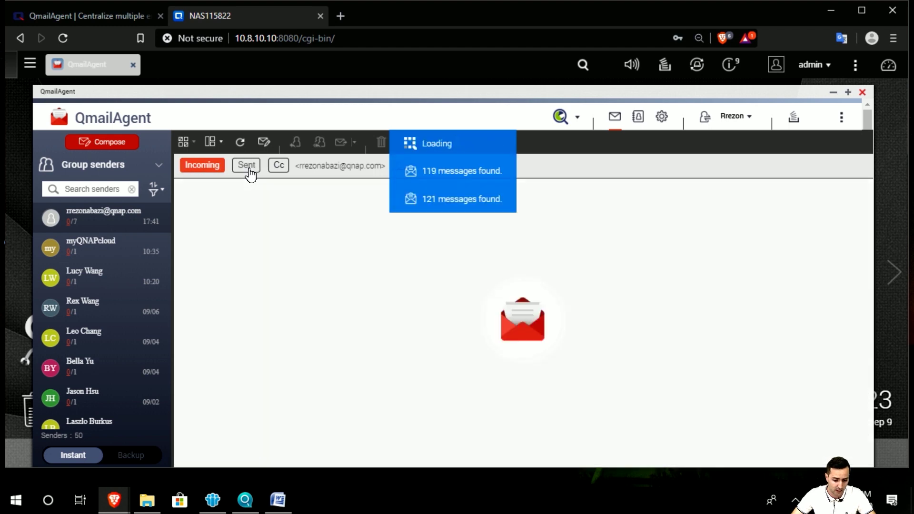
pyautogui.click(277, 168)
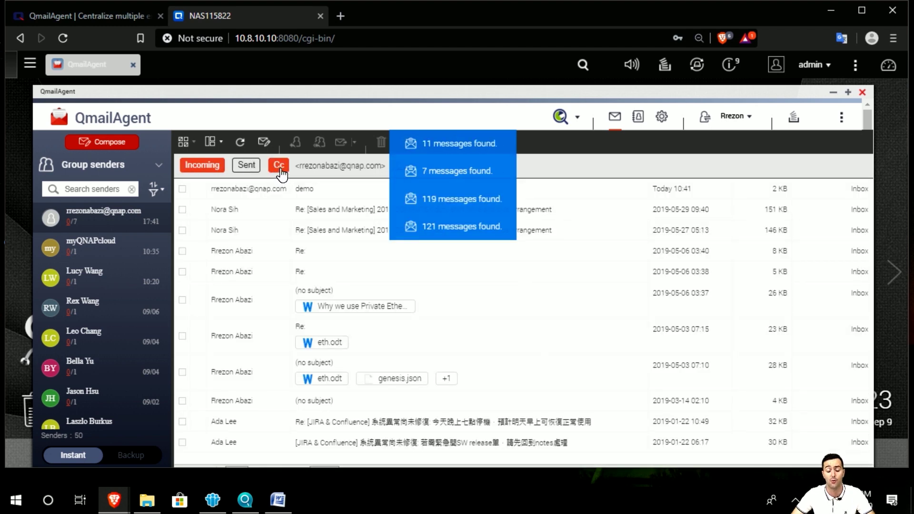
pyautogui.click(279, 167)
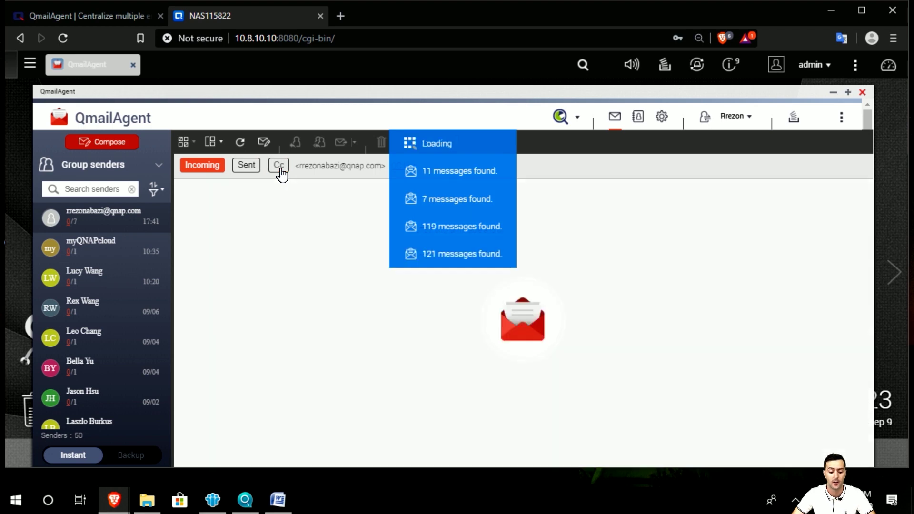
# Step: Search the sender list, clear the search, and open the mailbox view choices
pyautogui.click(92, 191)
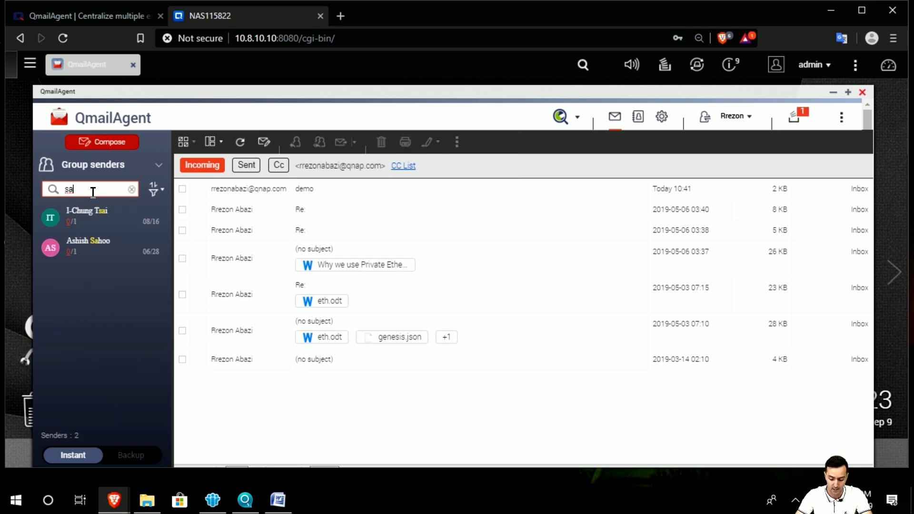
pyautogui.press('BackSpace')
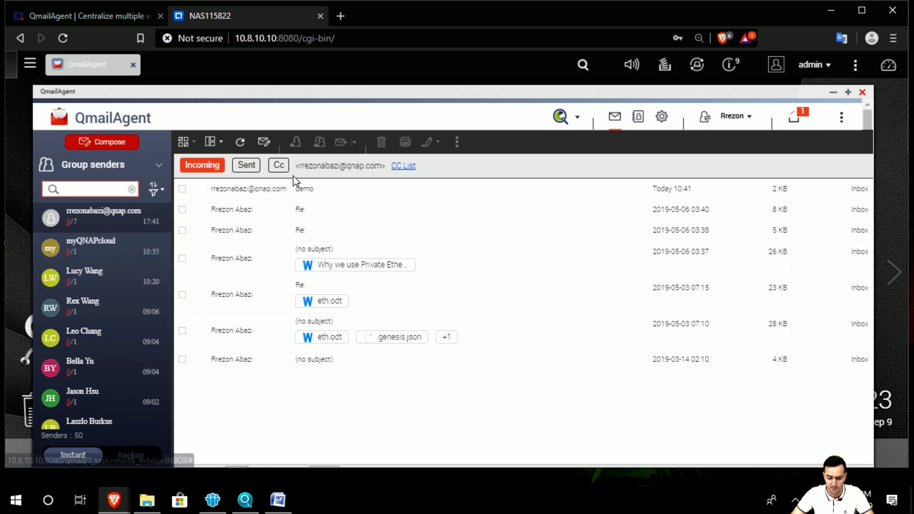
pyautogui.click(154, 163)
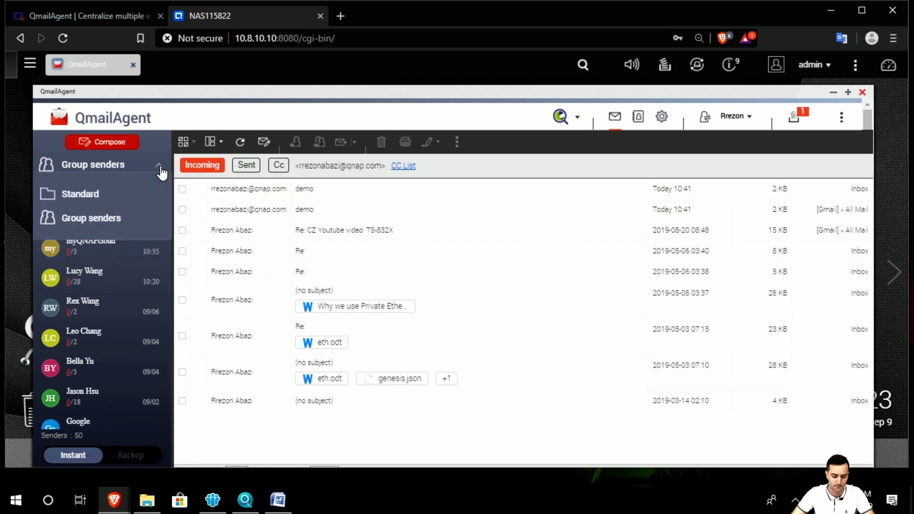
# Step: Return to the Standard view, nudge the window, and show the message Select options
pyautogui.click(106, 195)
pyautogui.moveTo(252, 93); pyautogui.dragTo(250, 90)
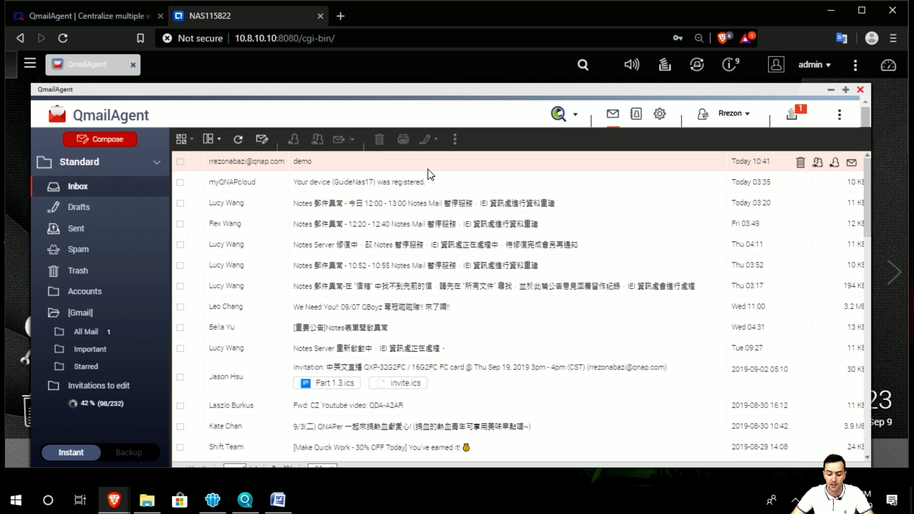
pyautogui.click(189, 143)
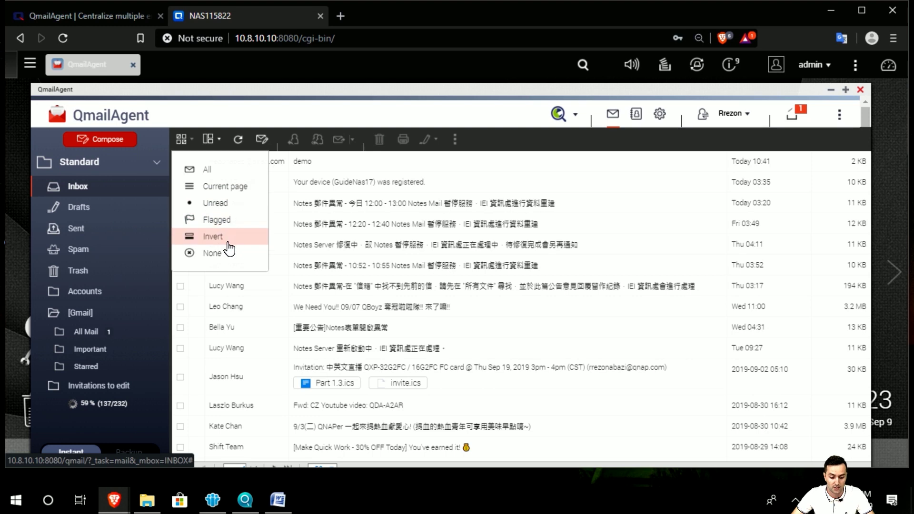
# Step: Try the side and bottom preview panel layouts, then hide the preview panel entirely
pyautogui.click(218, 145)
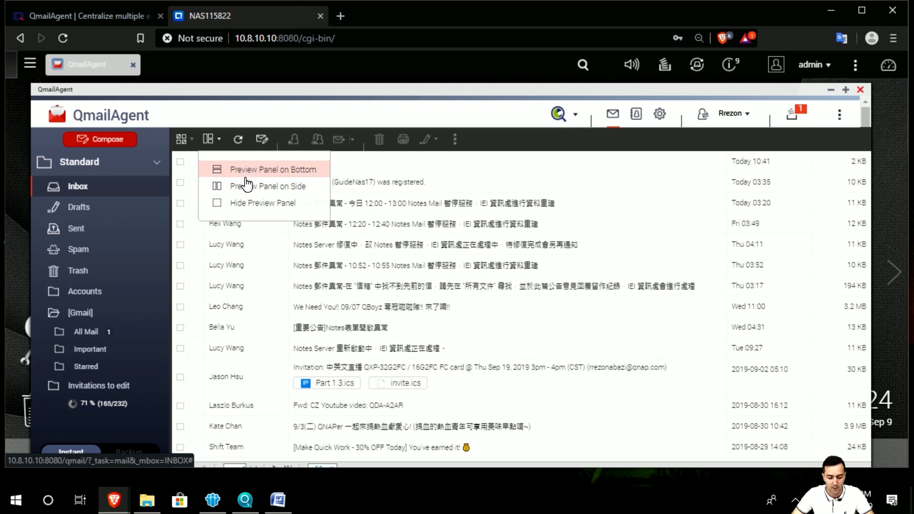
pyautogui.click(251, 188)
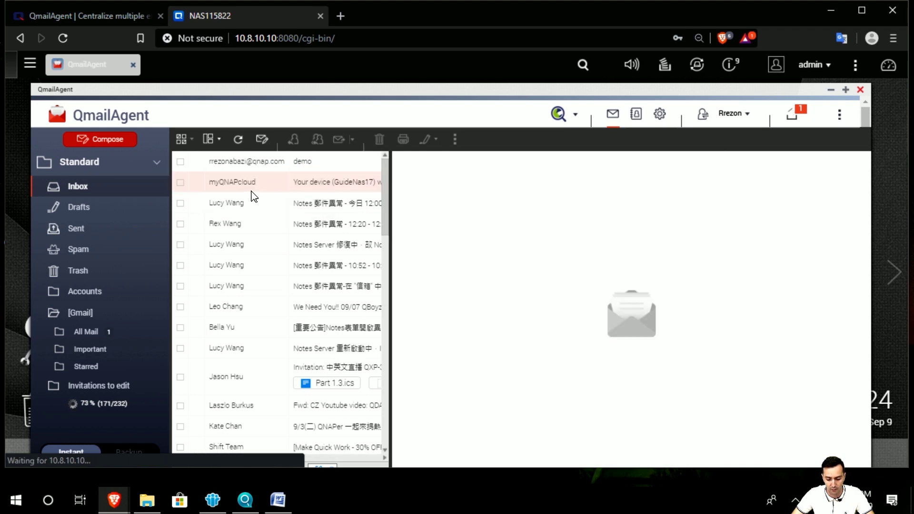
pyautogui.click(313, 166)
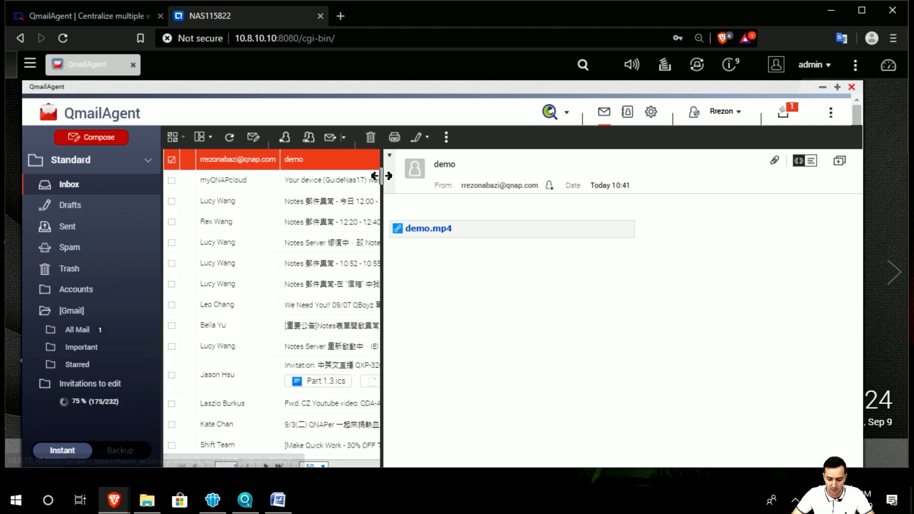
pyautogui.moveTo(387, 182); pyautogui.dragTo(434, 209)
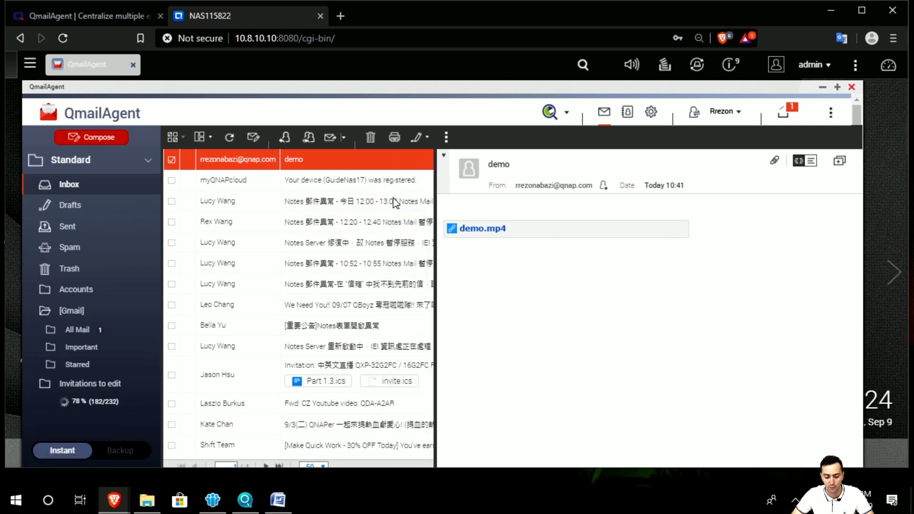
pyautogui.click(211, 140)
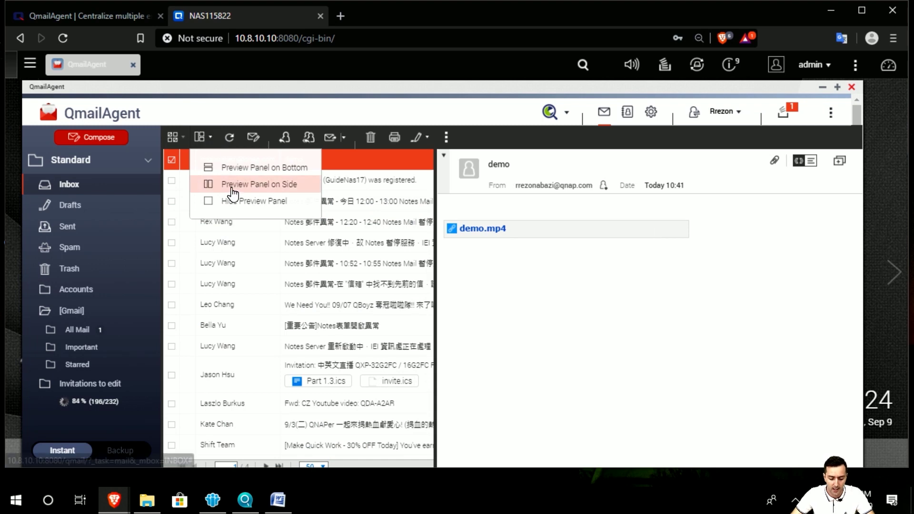
pyautogui.click(240, 170)
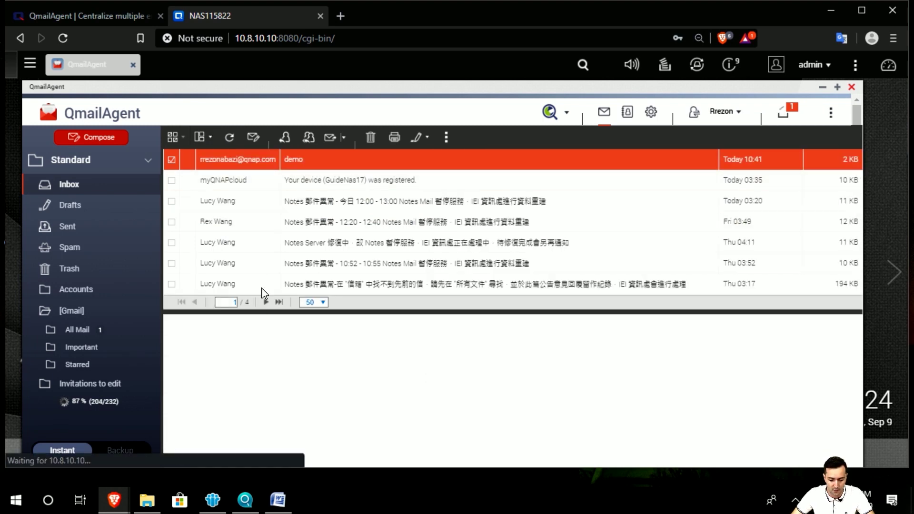
pyautogui.click(210, 137)
pyautogui.click(235, 202)
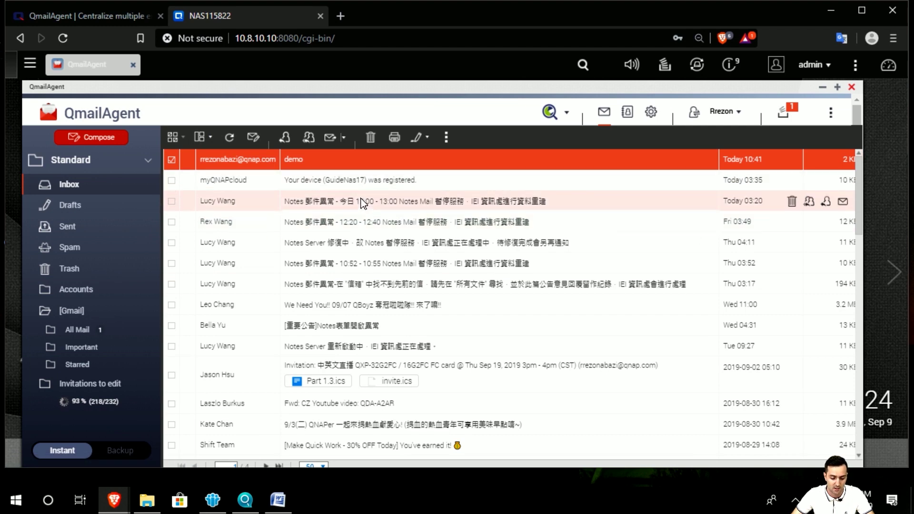
pyautogui.doubleClick(399, 210)
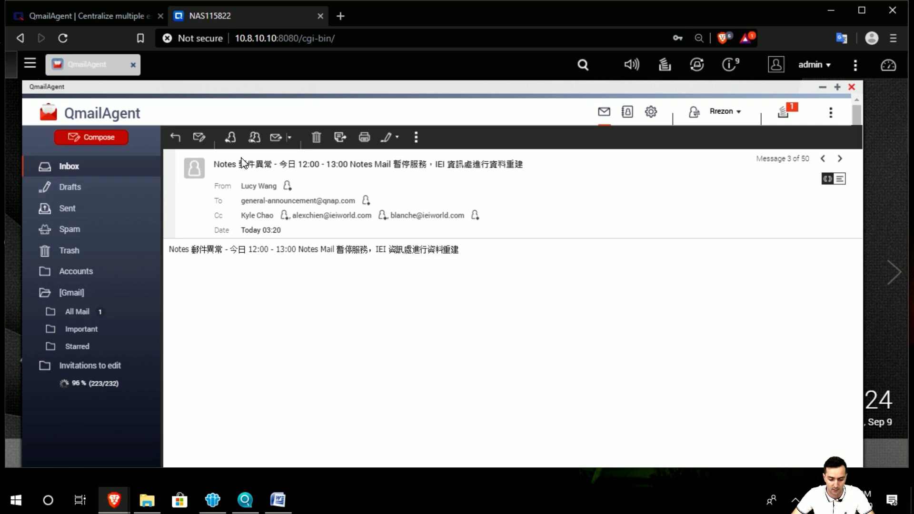
pyautogui.click(175, 137)
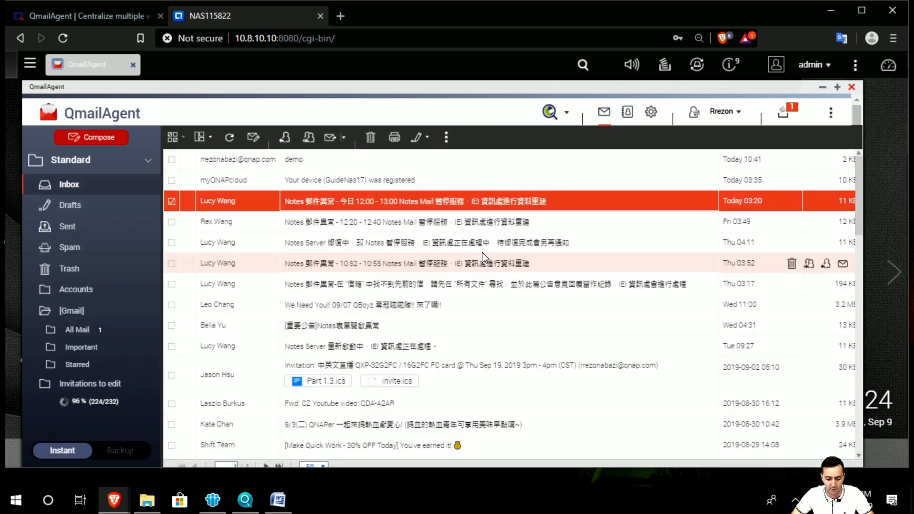
pyautogui.click(172, 205)
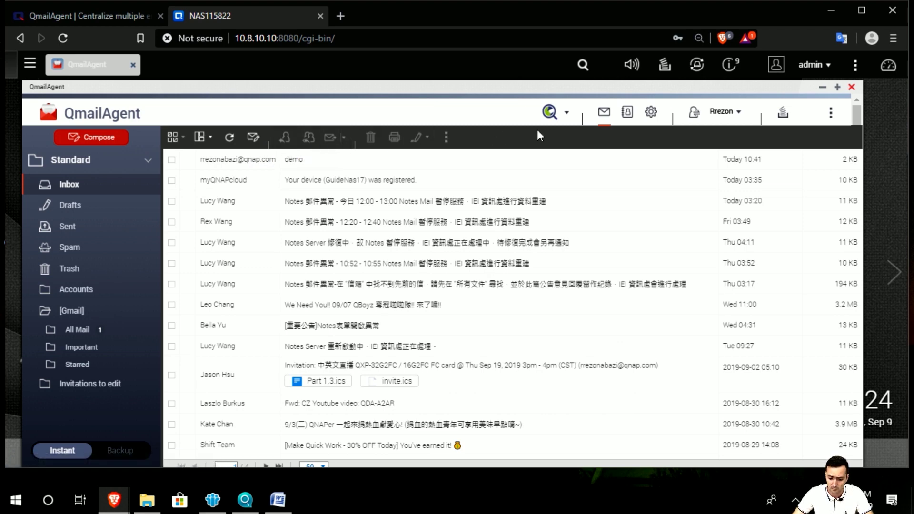
# Step: Switch the search mode to Qsirch, focus the search box, and reopen the search mode choices
pyautogui.click(568, 117)
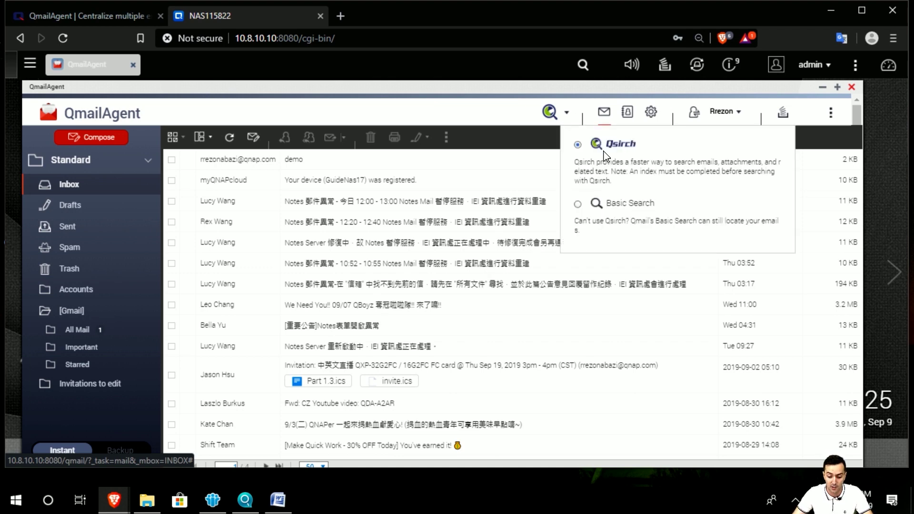
pyautogui.click(572, 143)
pyautogui.click(467, 114)
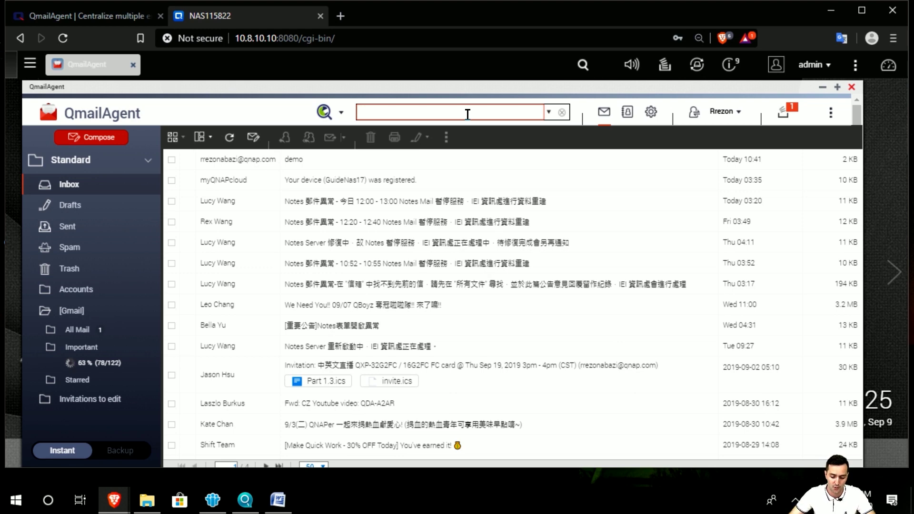
pyautogui.click(341, 113)
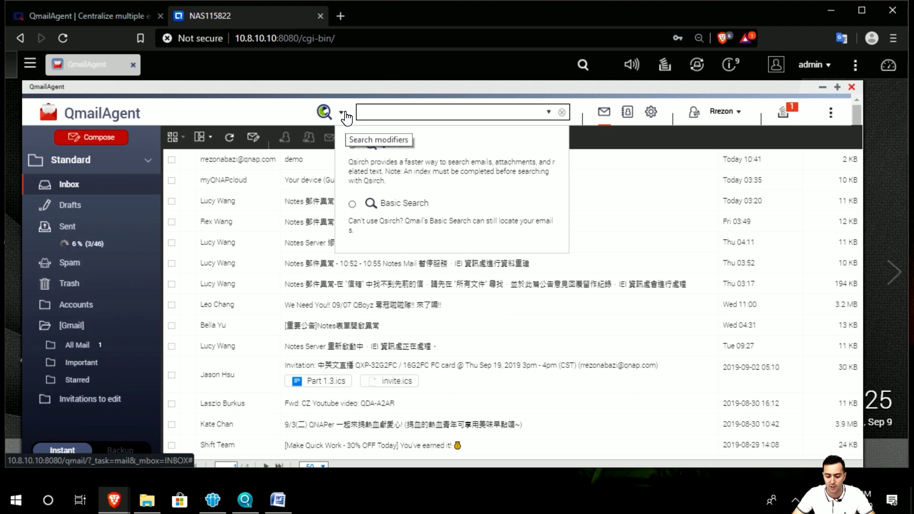
# Step: Open the Address Book on Personal Addresses and check the contact group options
pyautogui.click(628, 114)
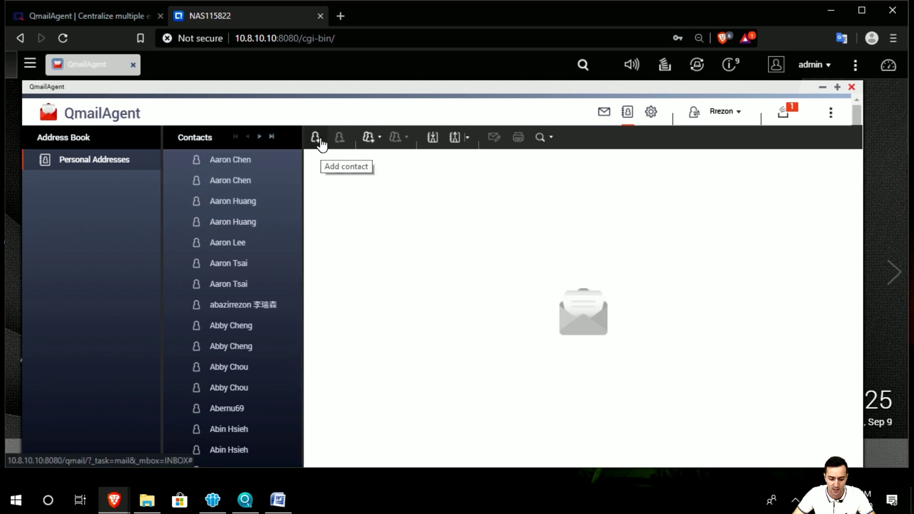
pyautogui.scroll(-10, 288, 222)
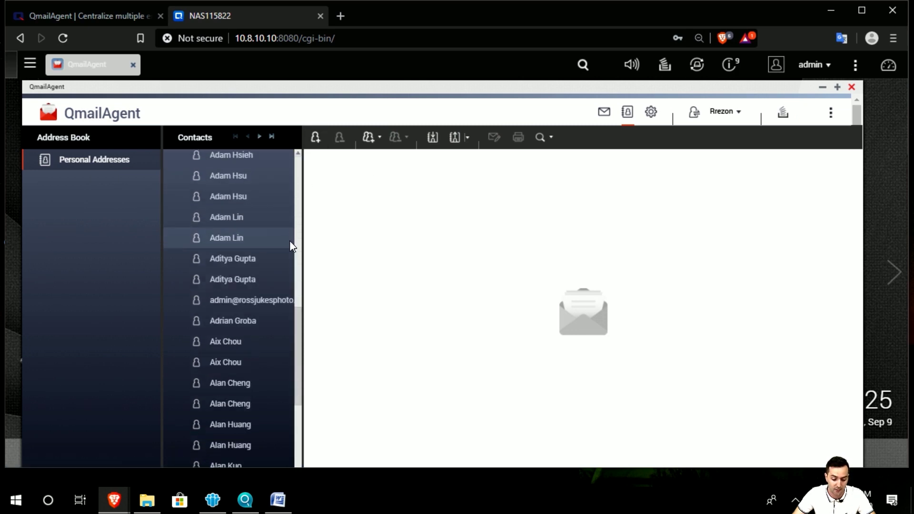
pyautogui.scroll(10, 278, 293)
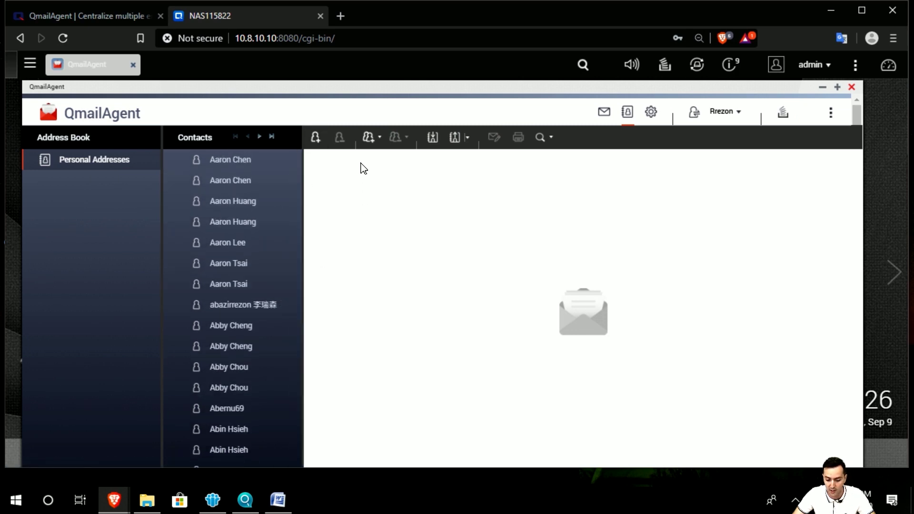
pyautogui.click(378, 139)
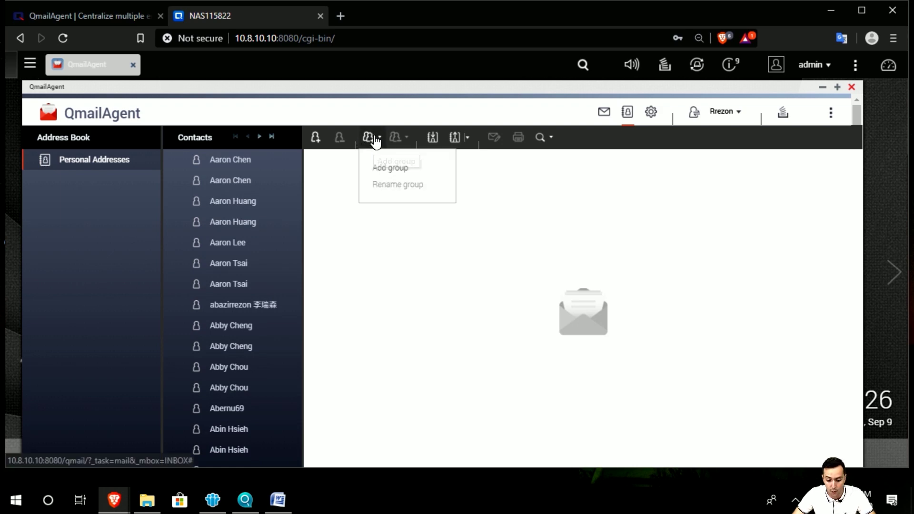
# Step: Start a blank new contact, leaving Skype as the instant messaging type
pyautogui.click(320, 140)
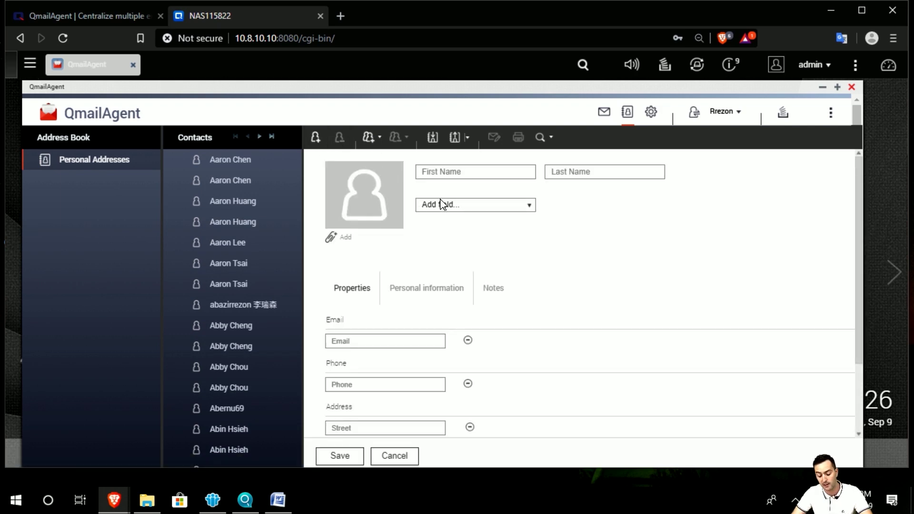
pyautogui.scroll(-2, 569, 200)
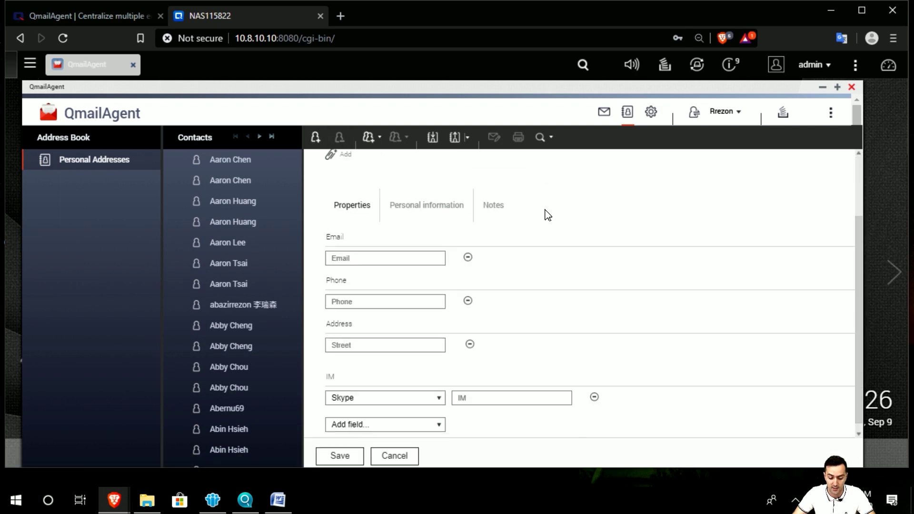
pyautogui.scroll(2, 545, 213)
pyautogui.scroll(-2, 555, 228)
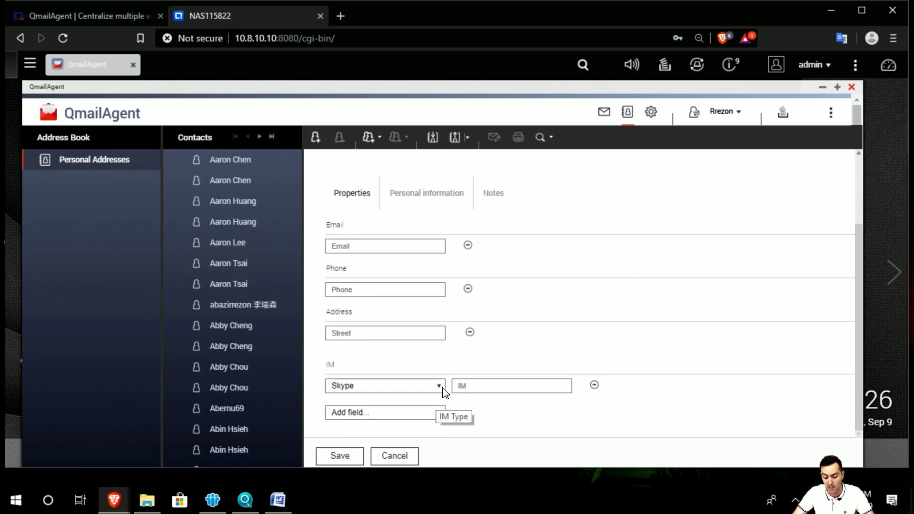
pyautogui.click(439, 387)
pyautogui.click(453, 387)
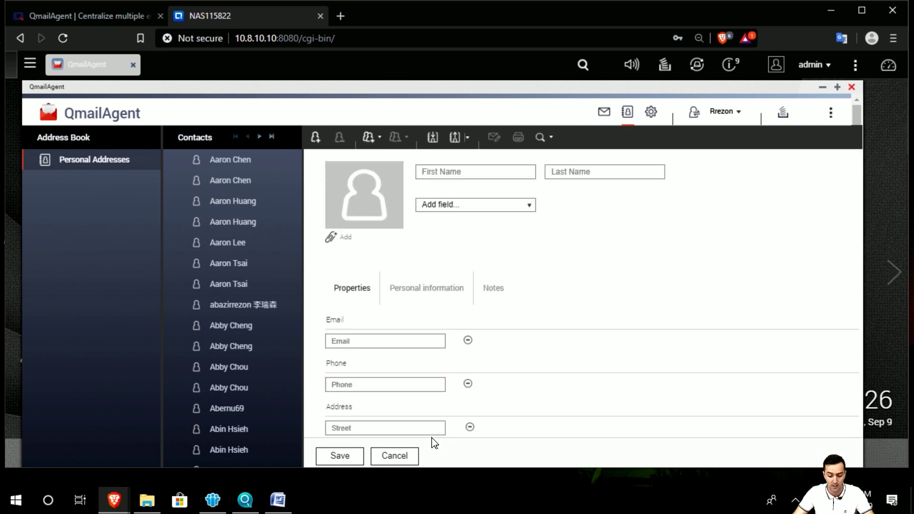
pyautogui.scroll(3, 458, 435)
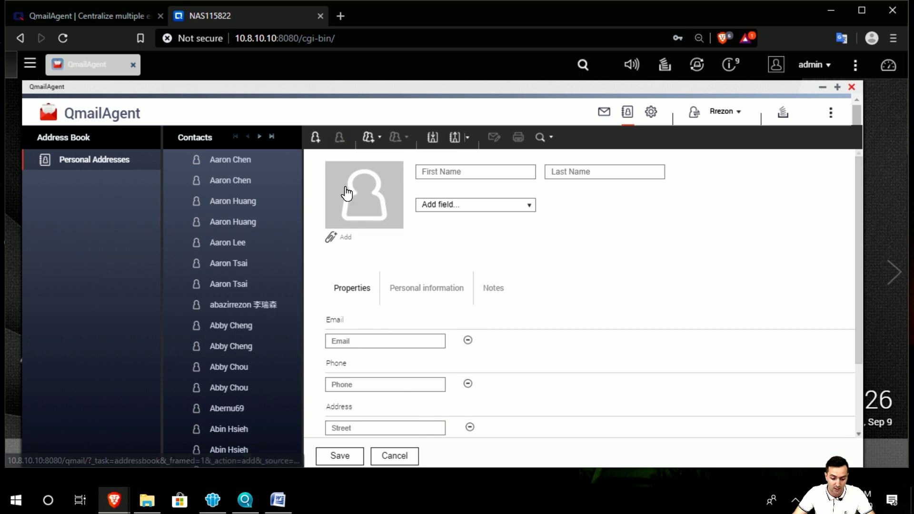
pyautogui.click(369, 138)
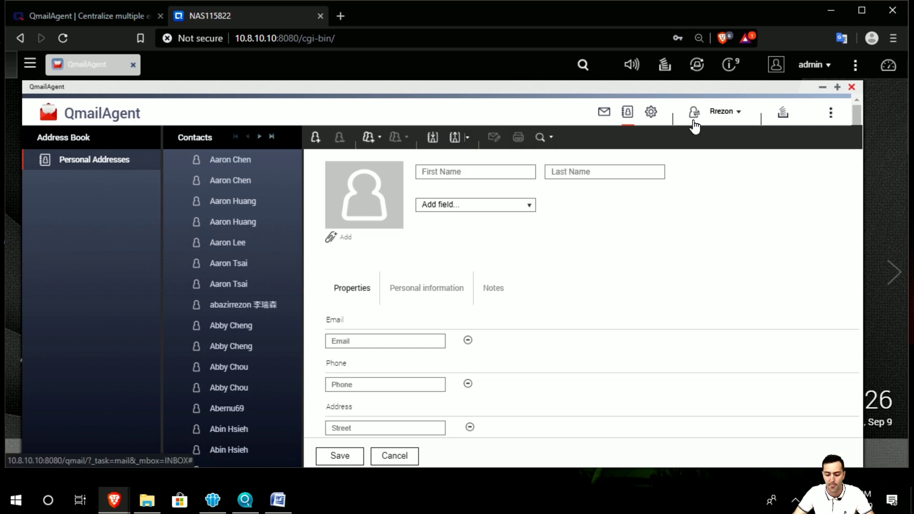
# Step: Switch the mail display mode to Compact in Preferences and save it
pyautogui.click(652, 112)
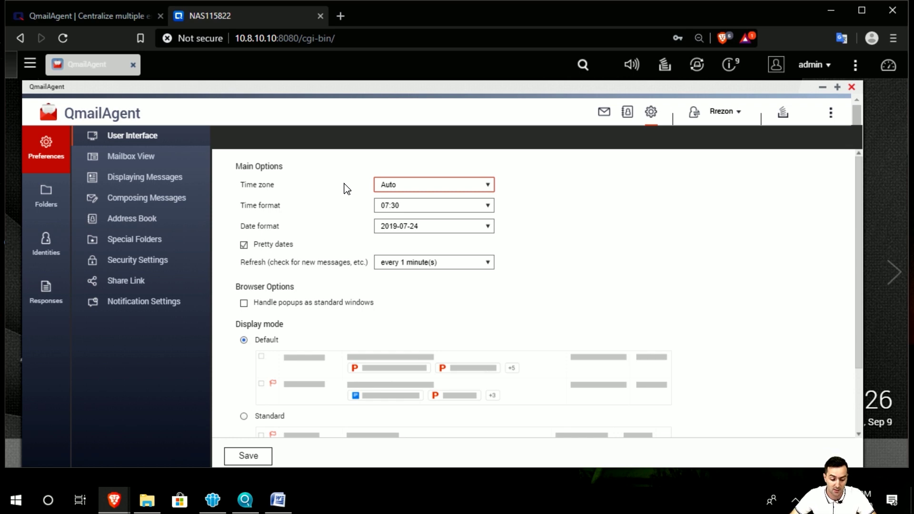
pyautogui.click(41, 142)
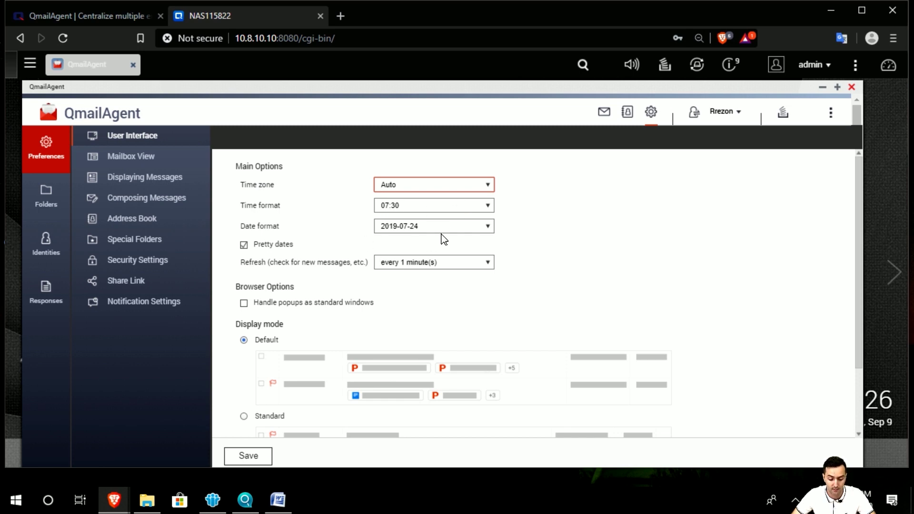
pyautogui.scroll(-2, 355, 267)
pyautogui.scroll(2, 354, 266)
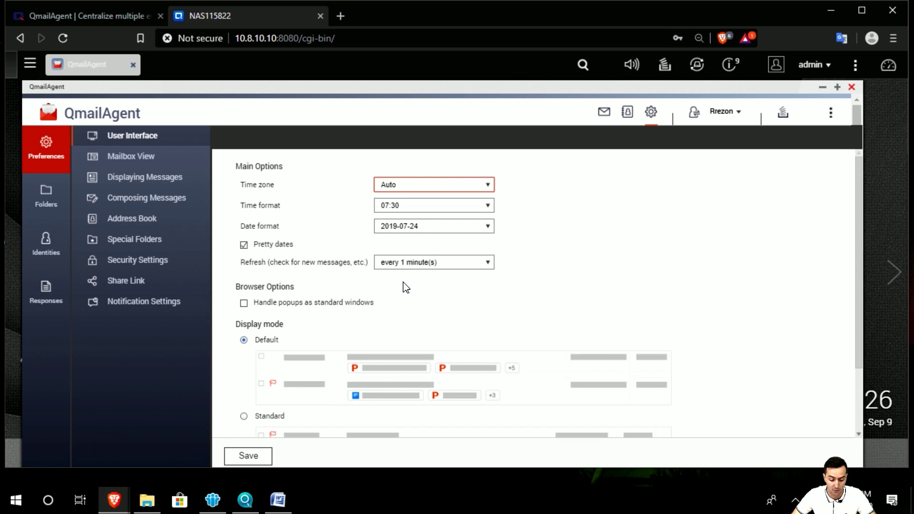
pyautogui.scroll(-2, 406, 288)
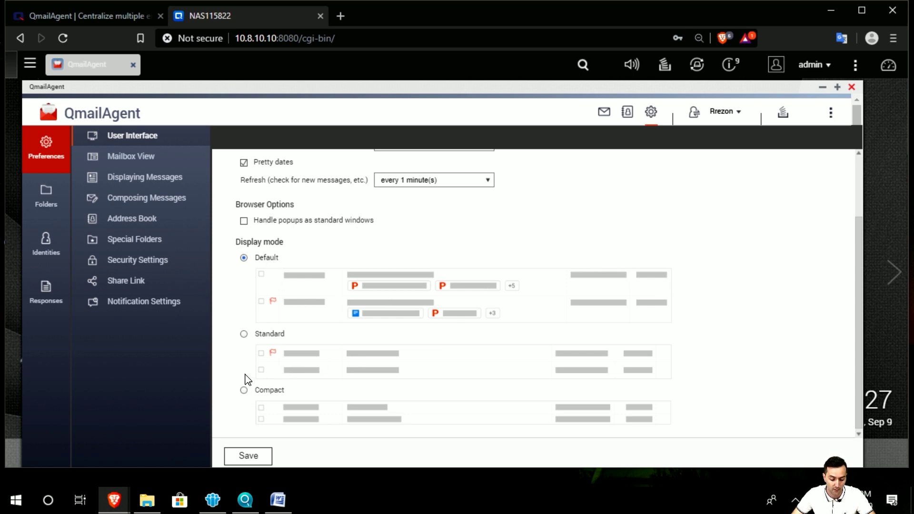
pyautogui.doubleClick(240, 336)
pyautogui.click(244, 334)
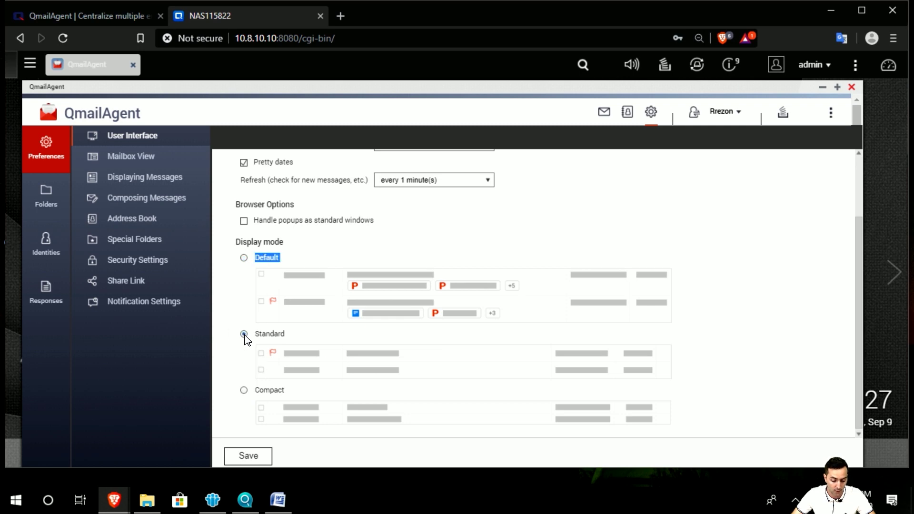
pyautogui.click(243, 390)
pyautogui.scroll(-1, 242, 414)
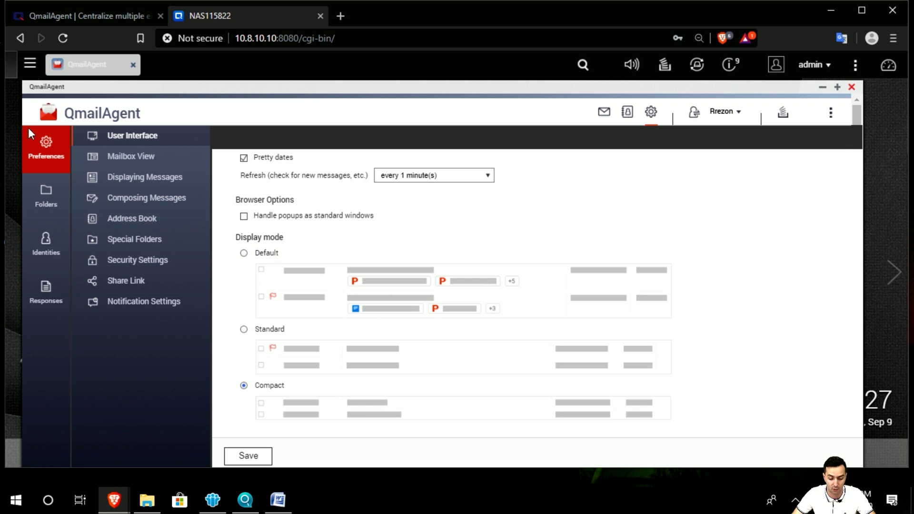
pyautogui.scroll(2, 255, 363)
pyautogui.scroll(-2, 263, 405)
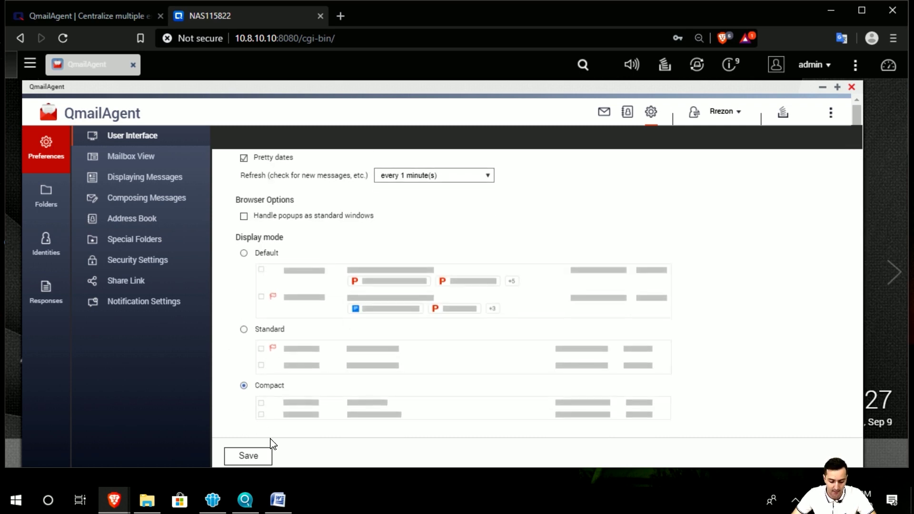
pyautogui.click(260, 458)
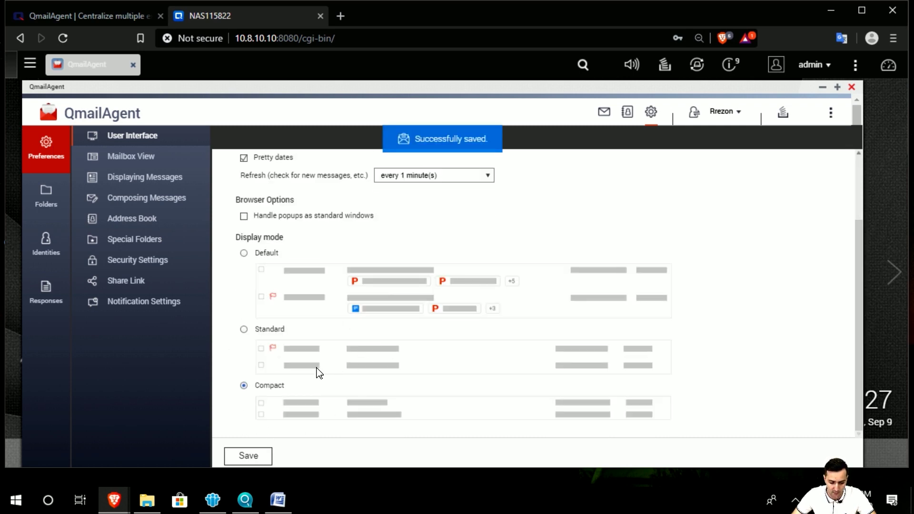
# Step: View the Compact mailbox layout, then restore and save the Default display mode
pyautogui.click(602, 112)
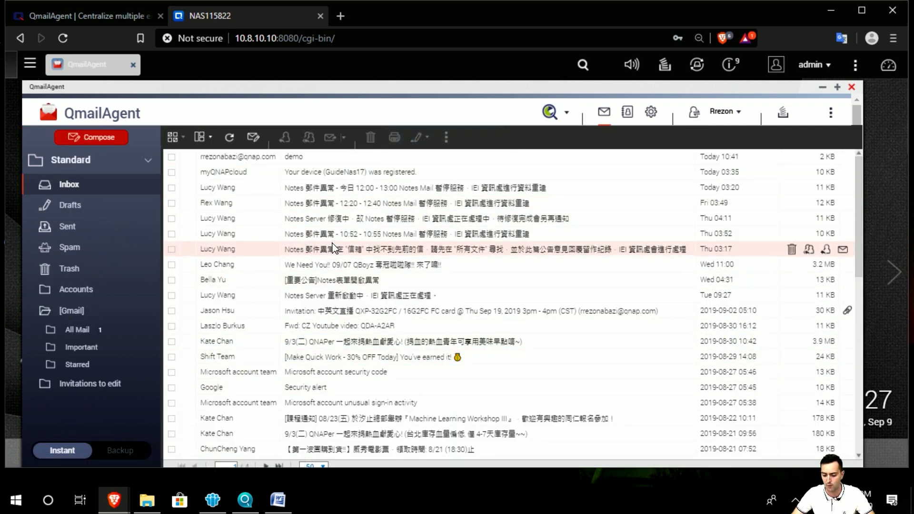
pyautogui.click(651, 112)
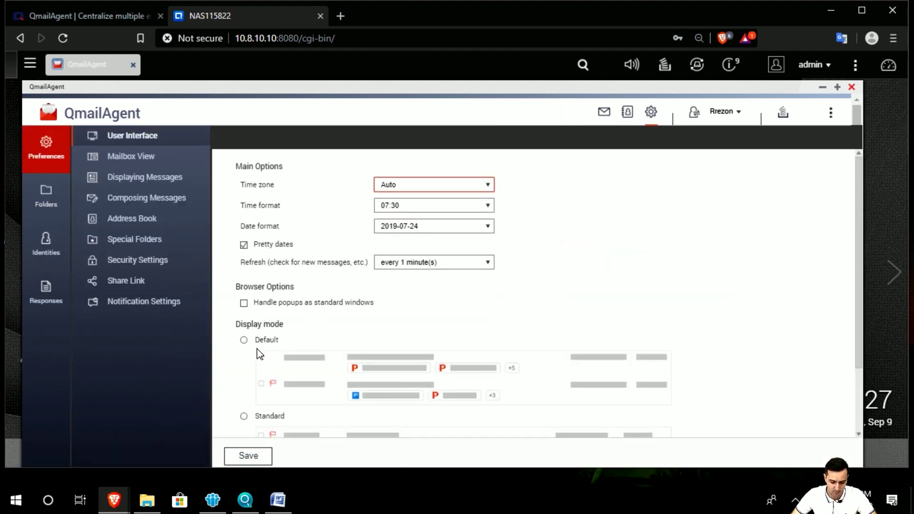
pyautogui.scroll(-2, 260, 355)
pyautogui.click(244, 253)
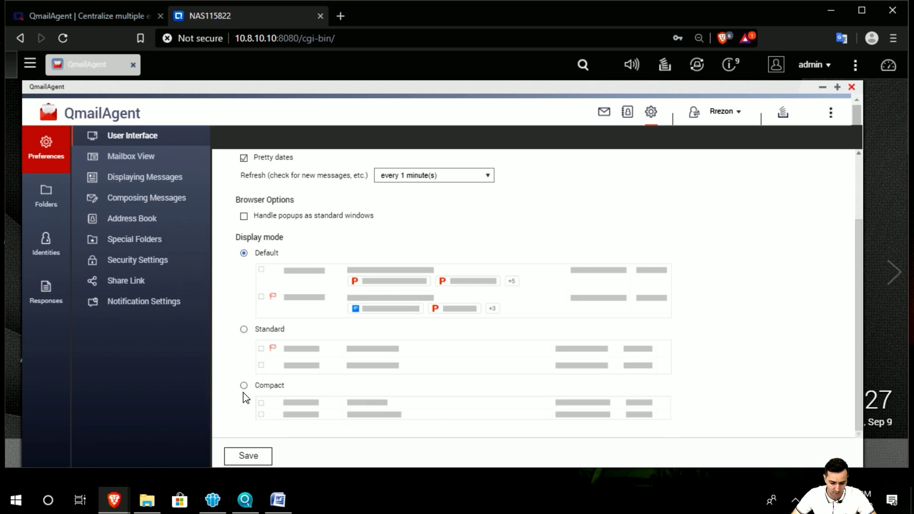
pyautogui.click(245, 457)
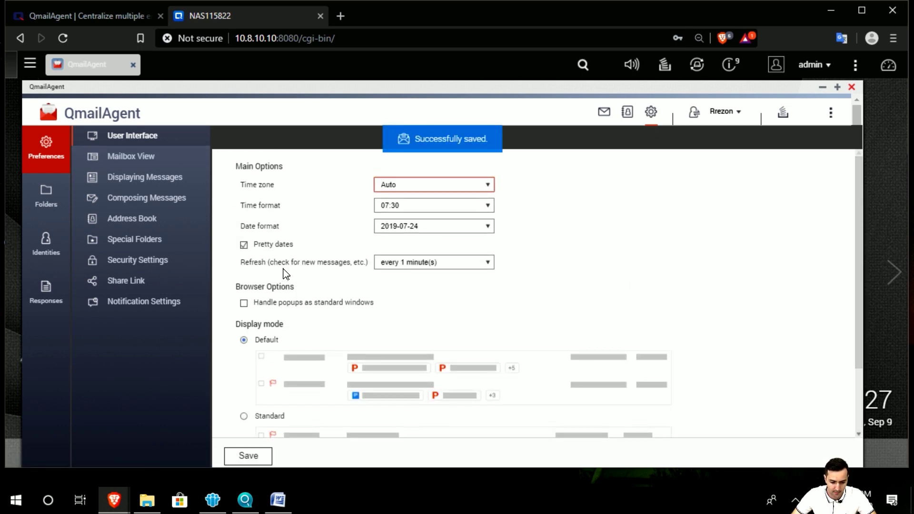
# Step: Leave mail refresh at every 1 minute(s) and go to the Mailbox View settings
pyautogui.click(458, 271)
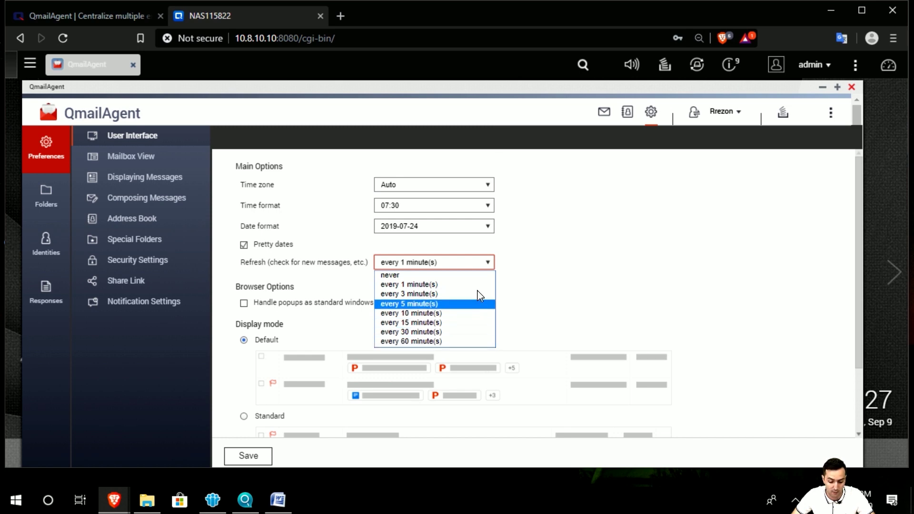
pyautogui.click(543, 248)
pyautogui.click(318, 266)
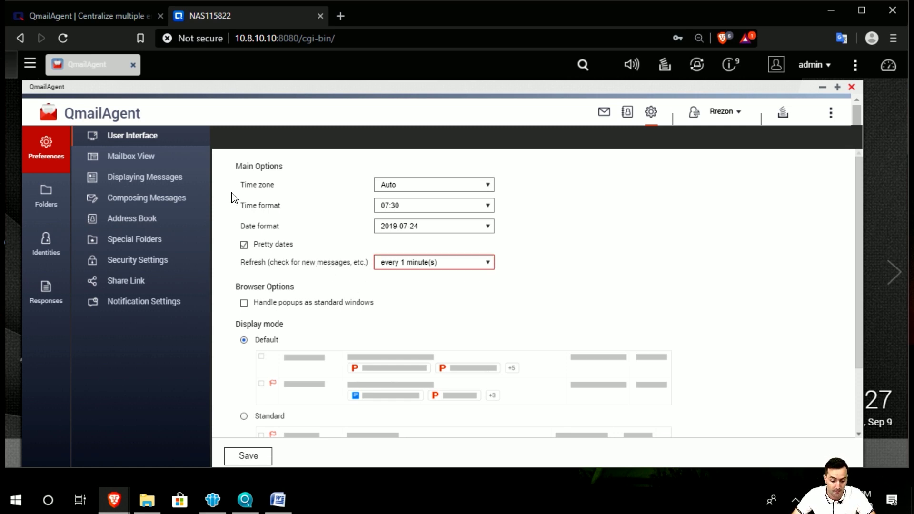
pyautogui.click(158, 159)
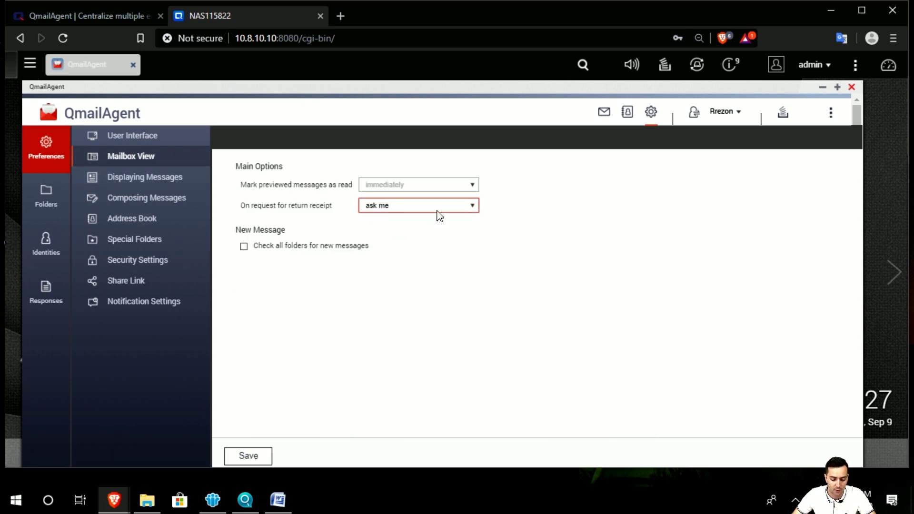
# Step: Keep return receipt requests at 'ask me' and move to Displaying Messages
pyautogui.click(458, 208)
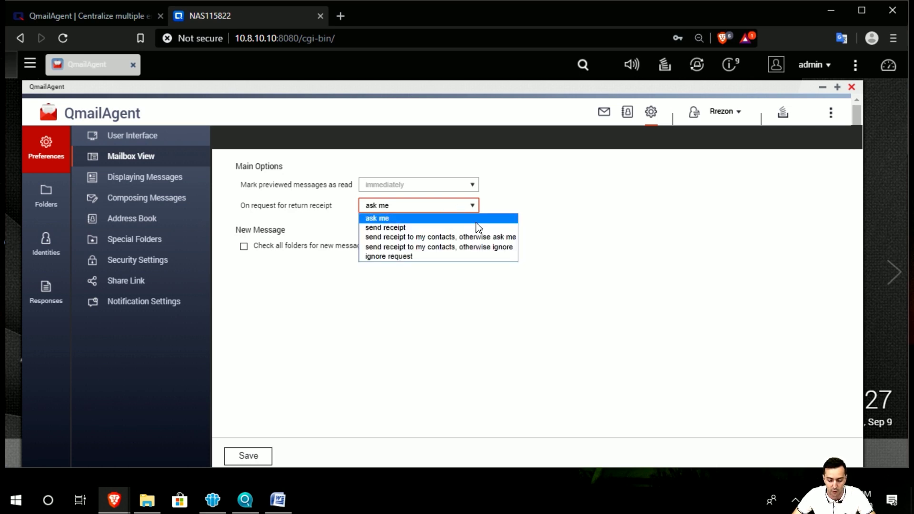
pyautogui.click(350, 215)
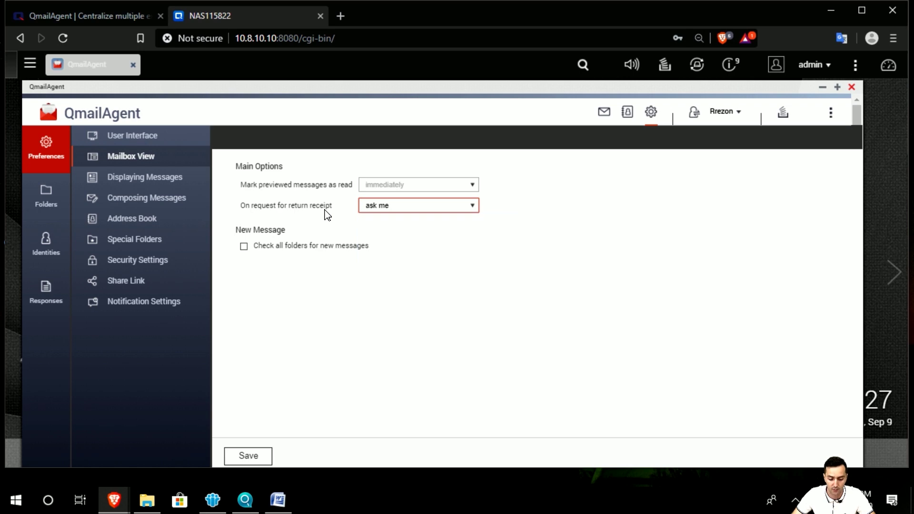
pyautogui.click(173, 176)
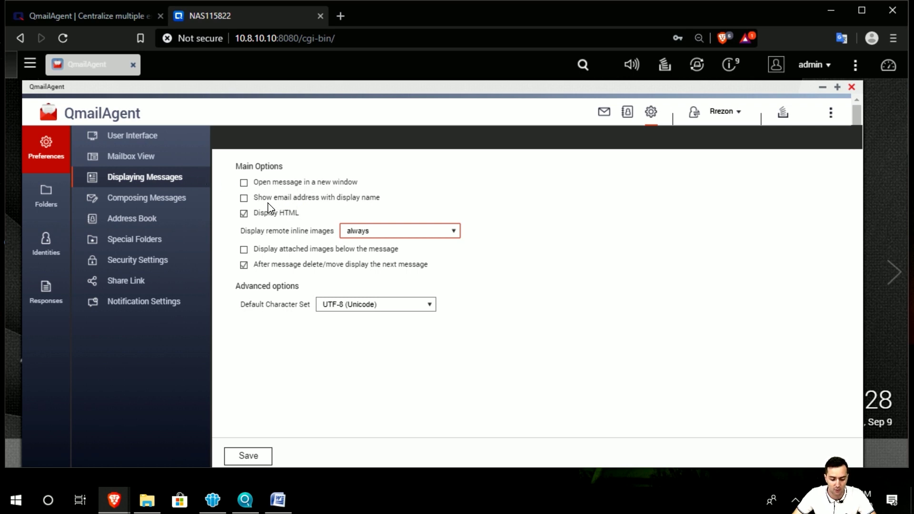
# Step: Leave new-window opening off, remote inline images 'always' and UTF-8 (Unicode) character set
pyautogui.click(244, 184)
pyautogui.click(244, 187)
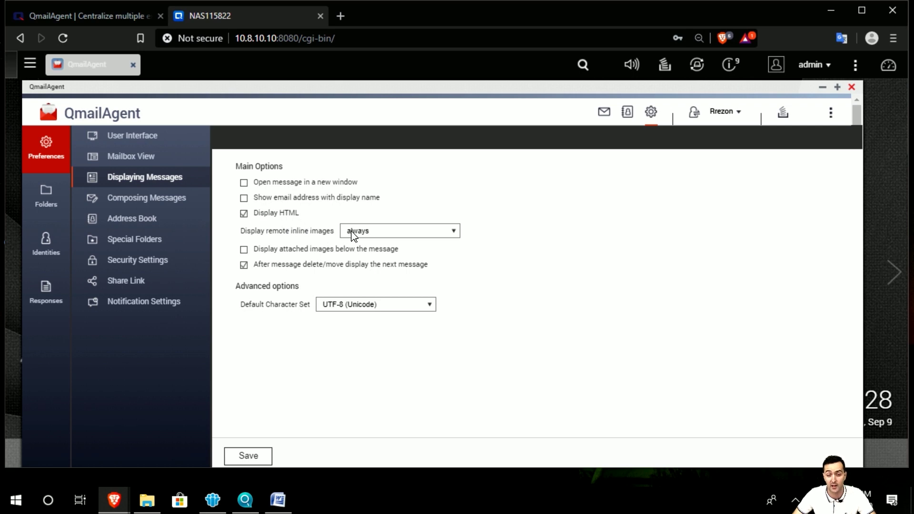
pyautogui.click(410, 234)
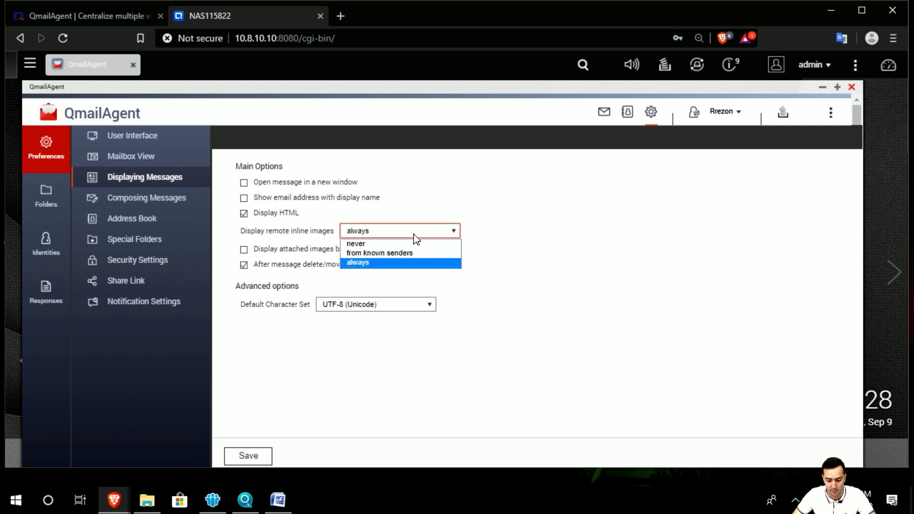
pyautogui.click(425, 233)
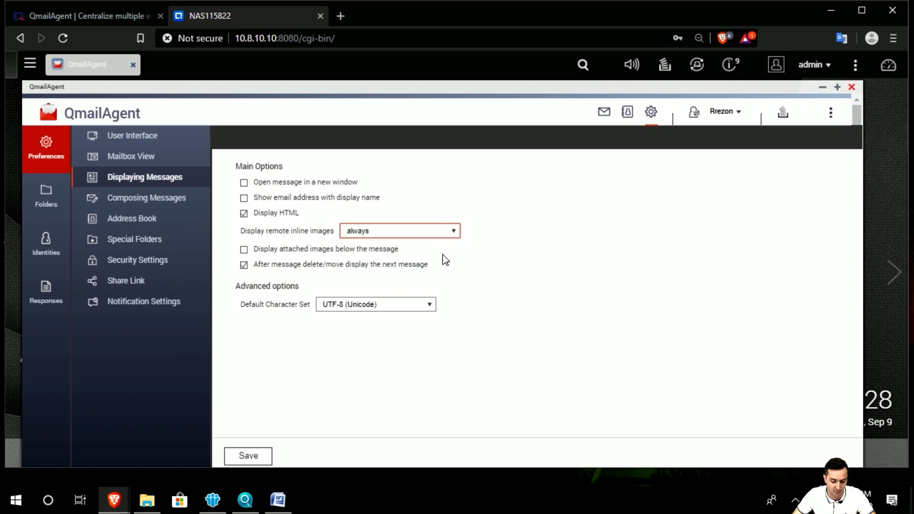
pyautogui.click(437, 233)
pyautogui.click(433, 263)
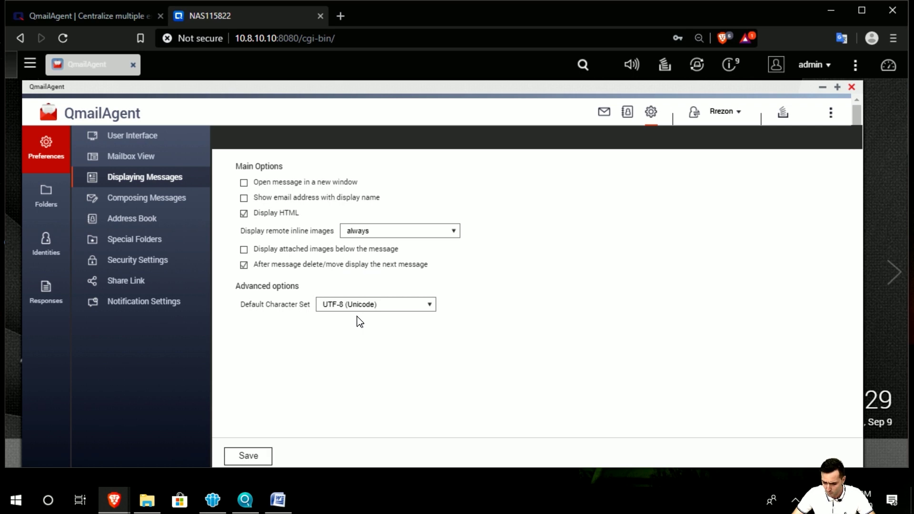
pyautogui.click(372, 309)
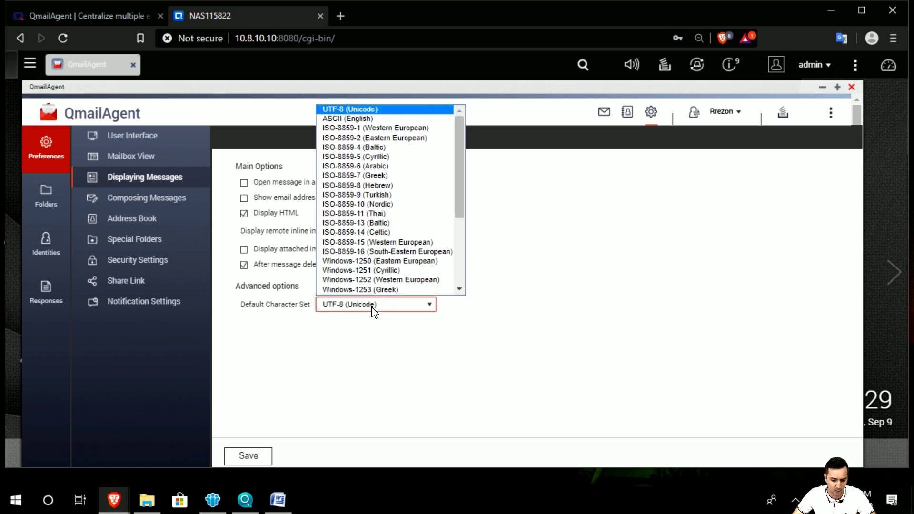
pyautogui.click(375, 312)
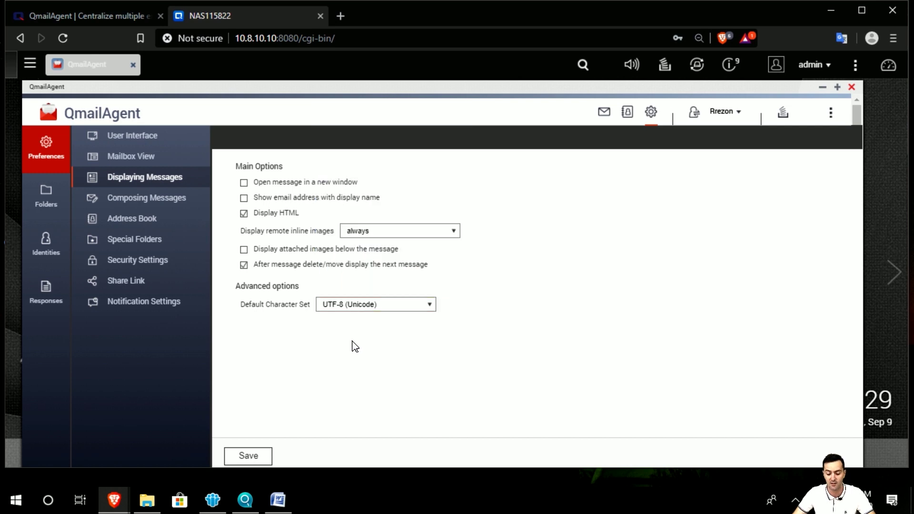
pyautogui.click(190, 199)
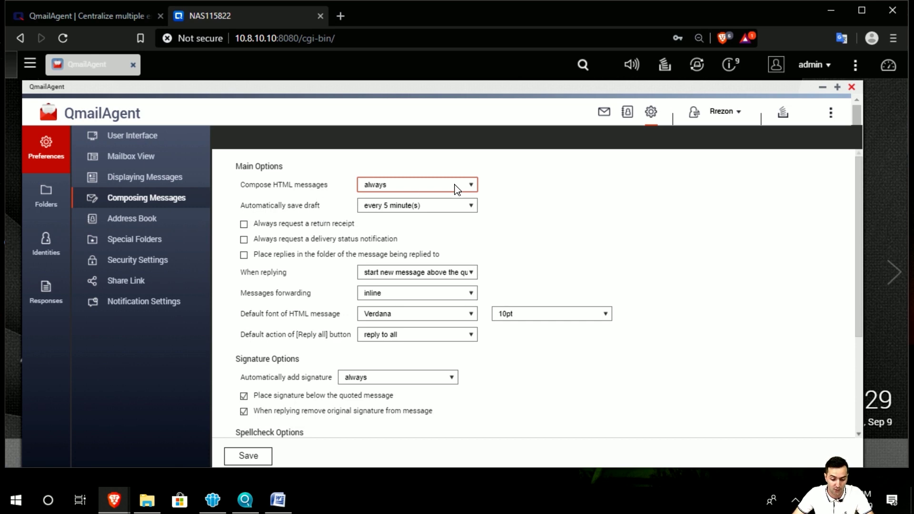
# Step: Keep HTML composing at 'always' and leave the reply placement unchanged
pyautogui.click(471, 187)
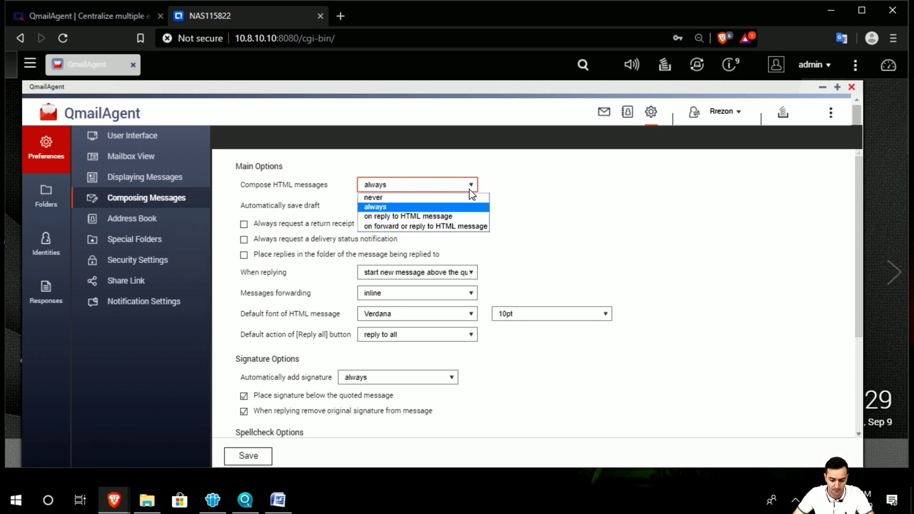
pyautogui.click(469, 190)
pyautogui.click(542, 208)
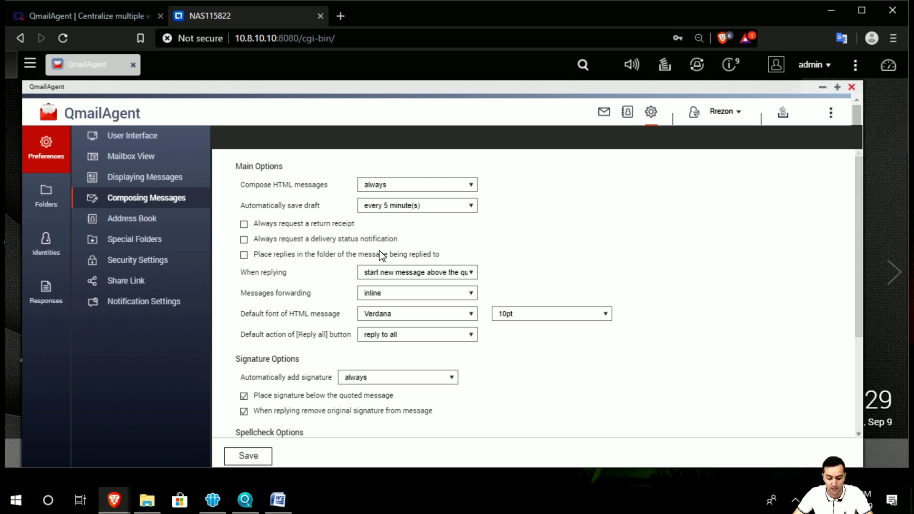
pyautogui.scroll(-2, 330, 307)
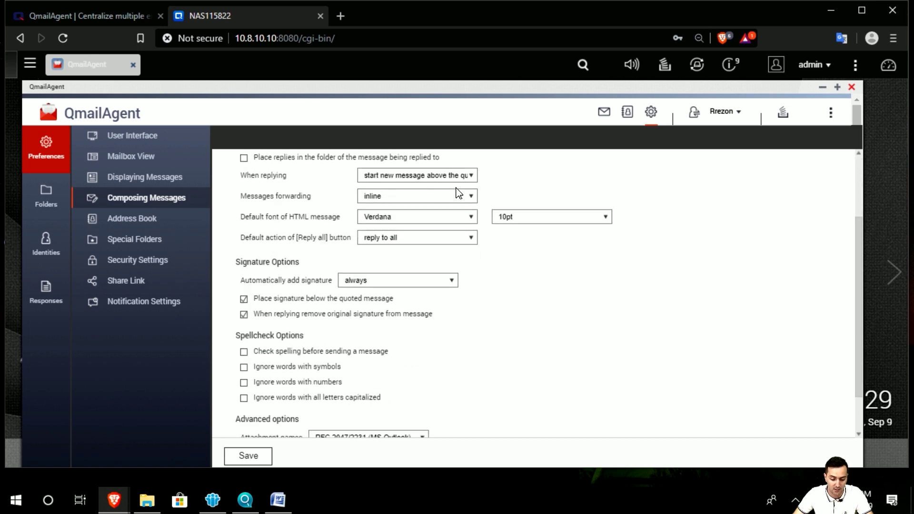
pyautogui.click(472, 177)
pyautogui.click(473, 177)
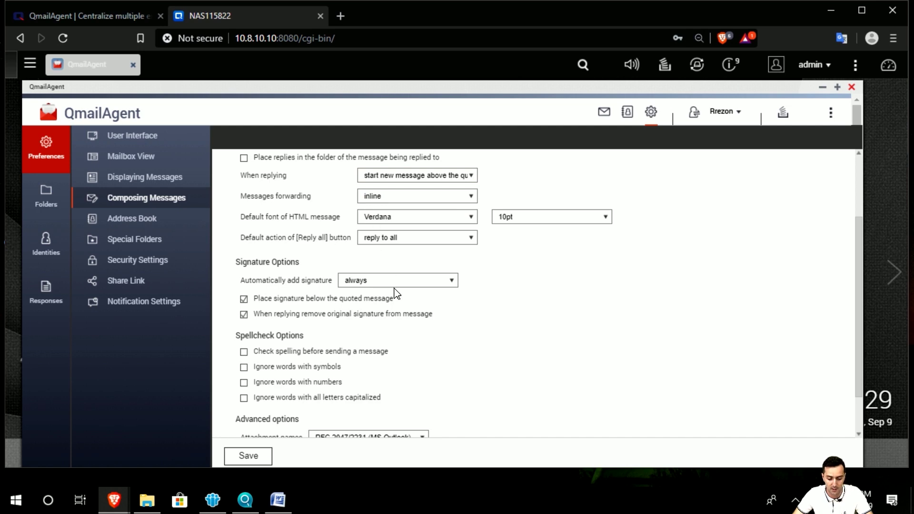
# Step: Enable 'Check spelling before sending a message', then go to Address Book preferences
pyautogui.scroll(-1, 397, 294)
pyautogui.scroll(1, 283, 219)
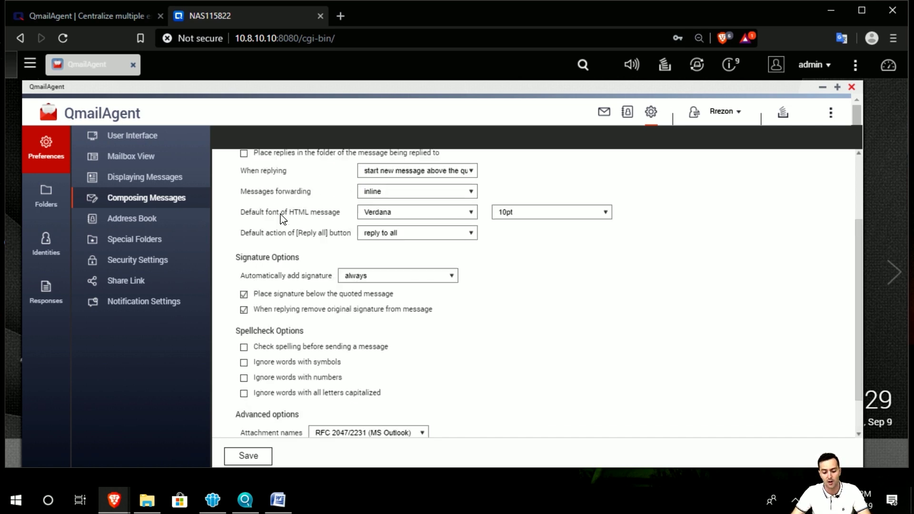
pyautogui.scroll(-1, 282, 219)
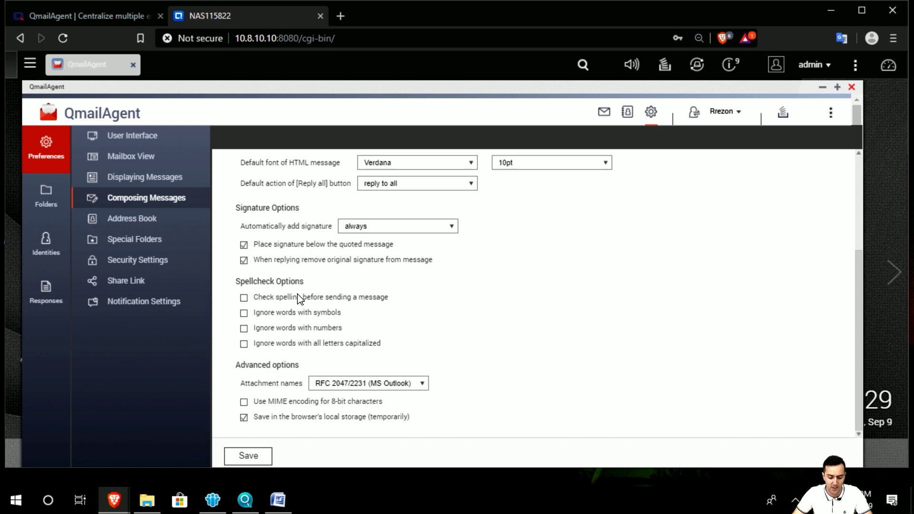
pyautogui.scroll(-1, 298, 298)
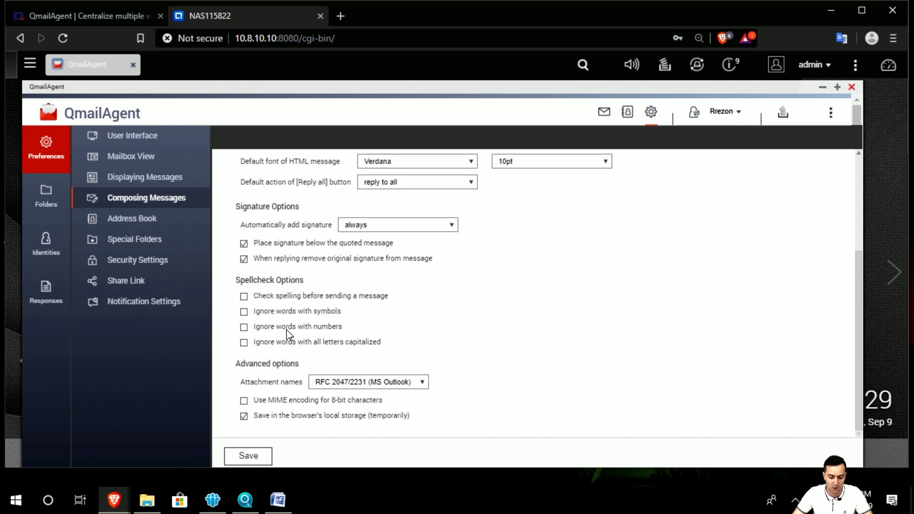
pyautogui.click(341, 295)
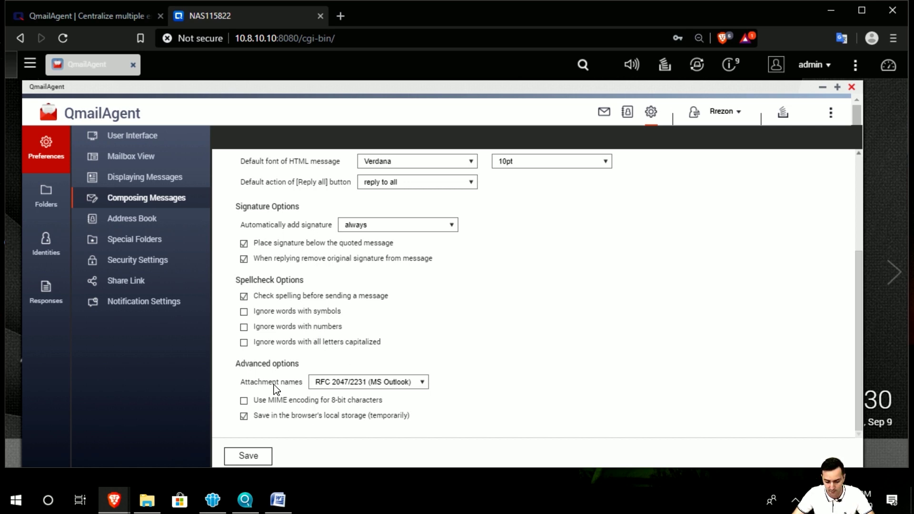
pyautogui.click(155, 222)
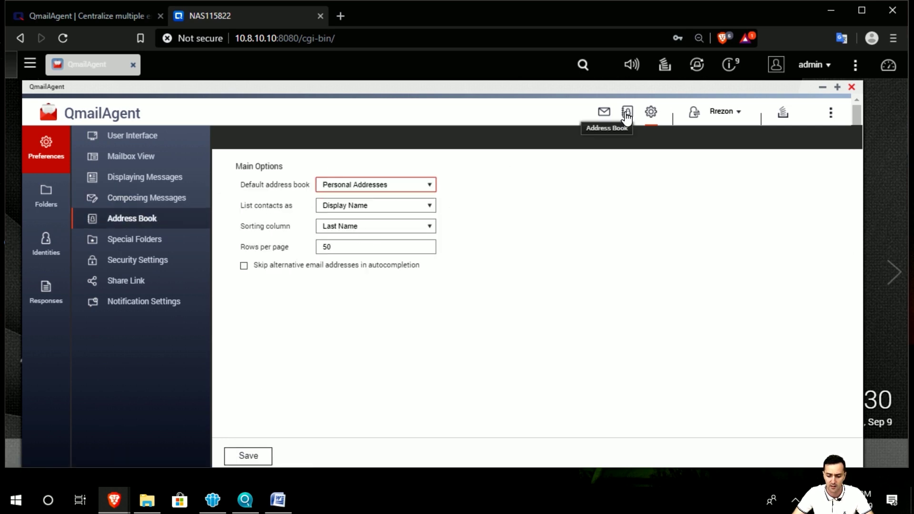
# Step: Keep Personal Addresses as the default address book, with contacts listed by Display Name
pyautogui.click(377, 186)
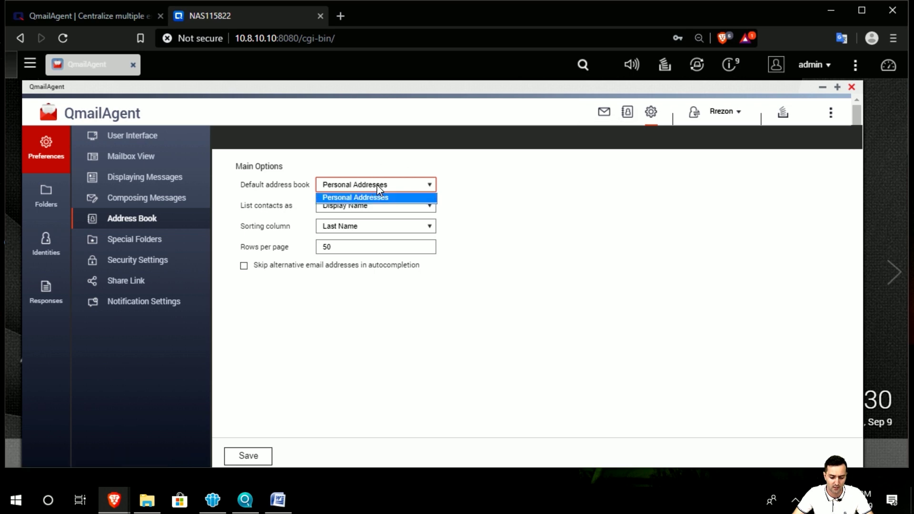
pyautogui.click(376, 197)
pyautogui.click(411, 205)
pyautogui.click(411, 205)
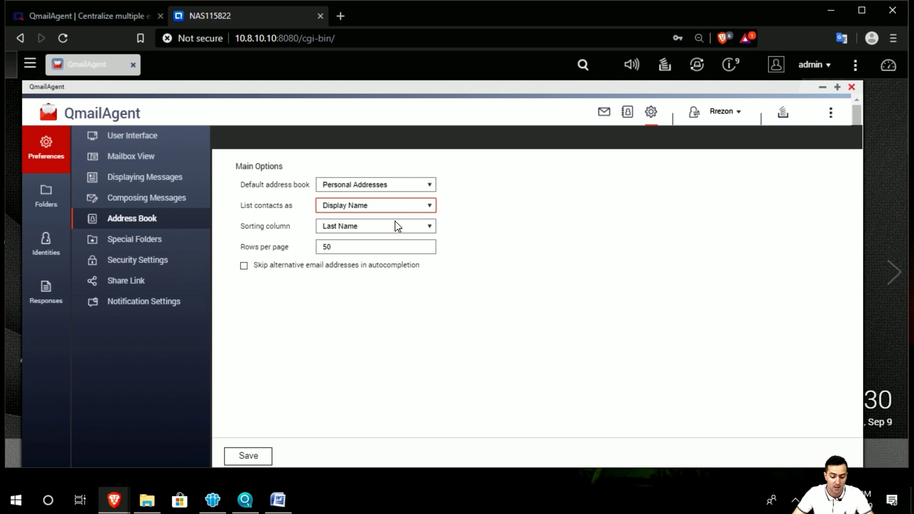
# Step: Leave 'Show real names' off in Special Folders, then go to Security Settings
pyautogui.click(190, 244)
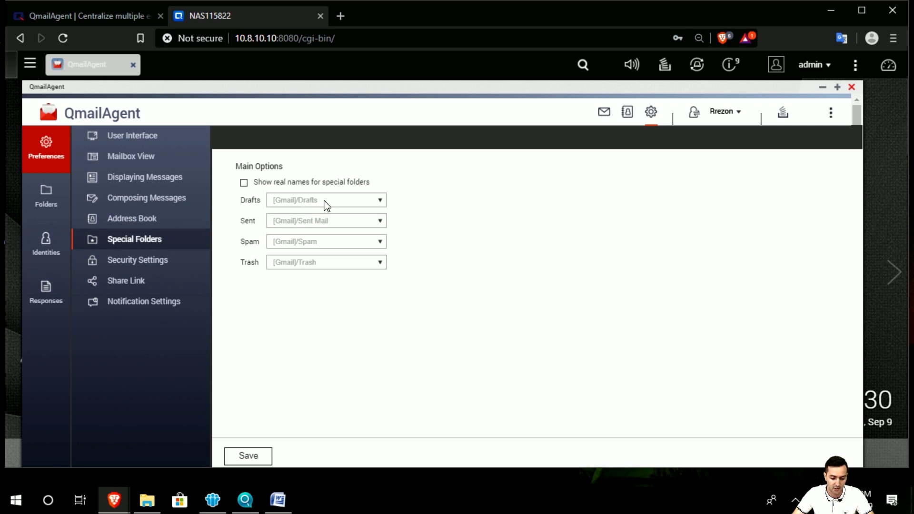
pyautogui.click(330, 184)
pyautogui.doubleClick(329, 184)
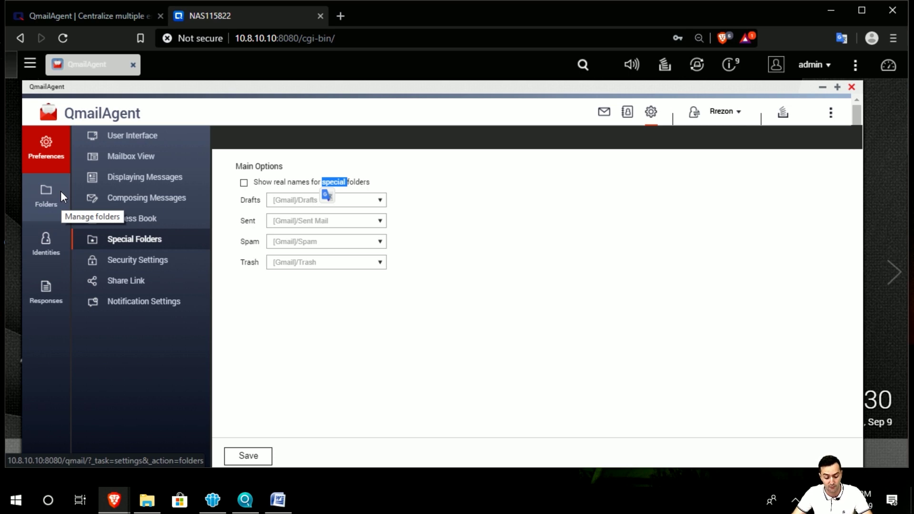
pyautogui.click(140, 262)
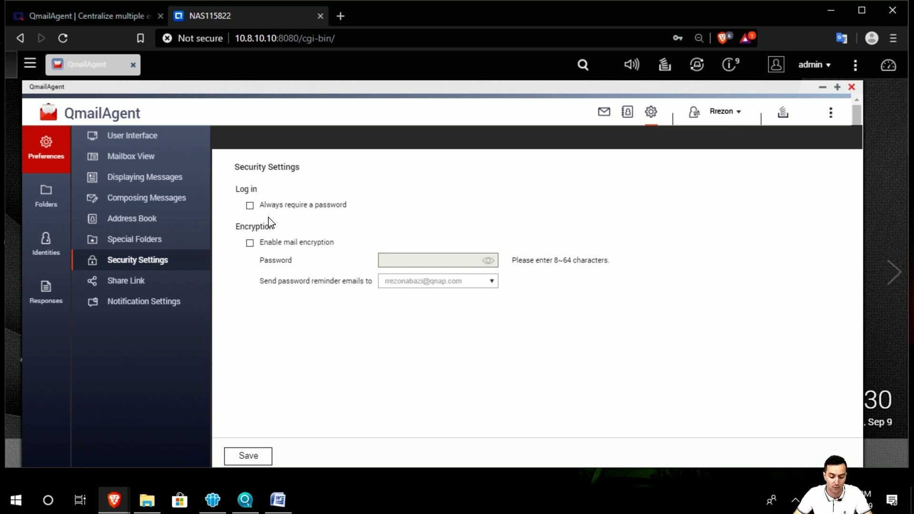
# Step: Toggle mail encryption and review its password length rule, finally leaving encryption off
pyautogui.click(250, 244)
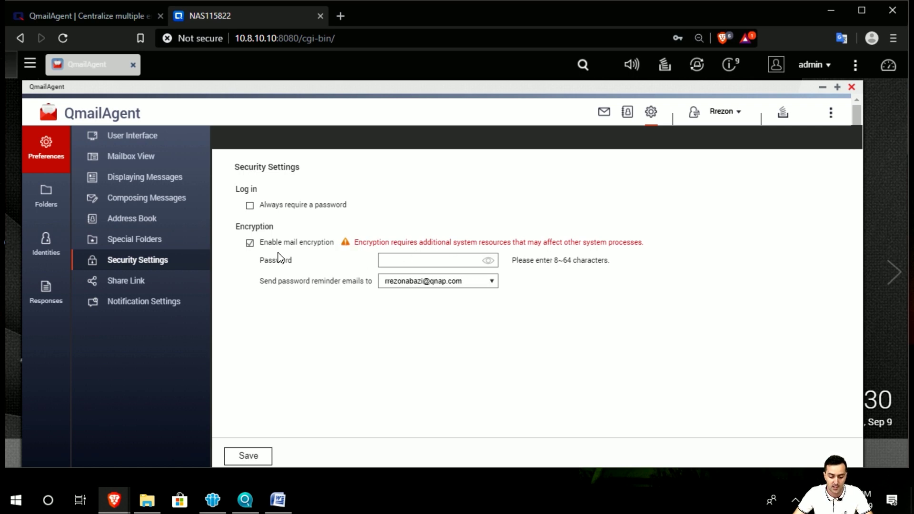
pyautogui.click(251, 243)
pyautogui.click(251, 244)
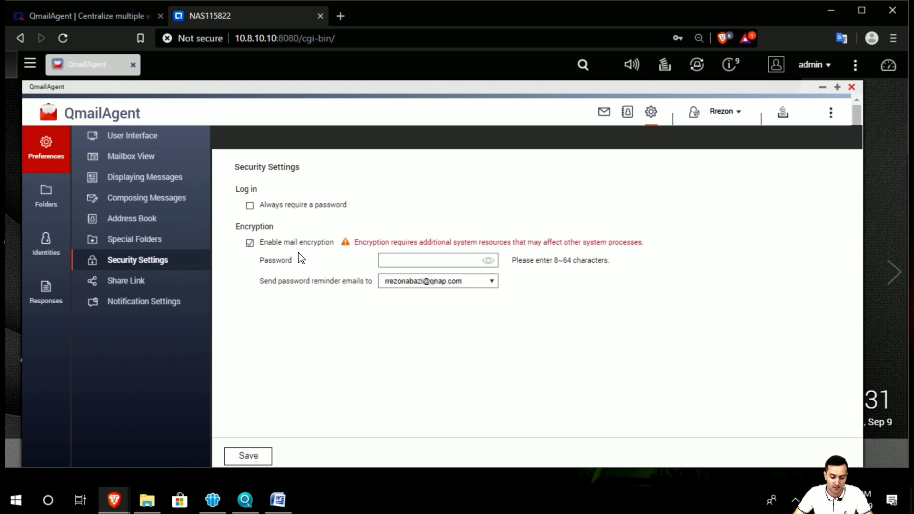
pyautogui.moveTo(528, 268); pyautogui.dragTo(598, 271)
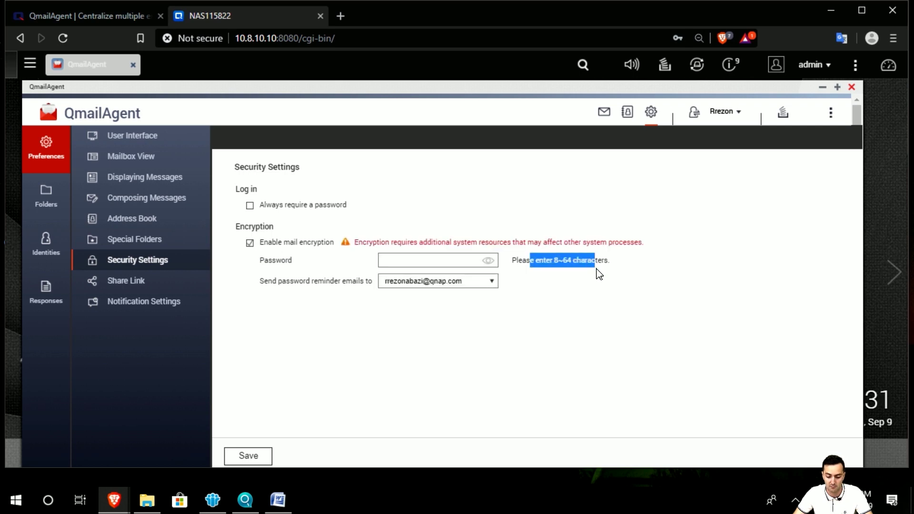
pyautogui.click(525, 280)
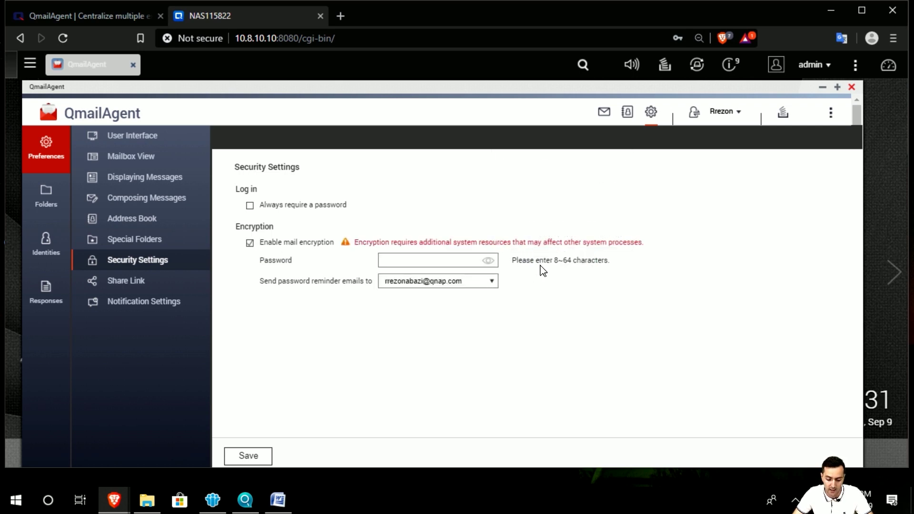
pyautogui.click(250, 244)
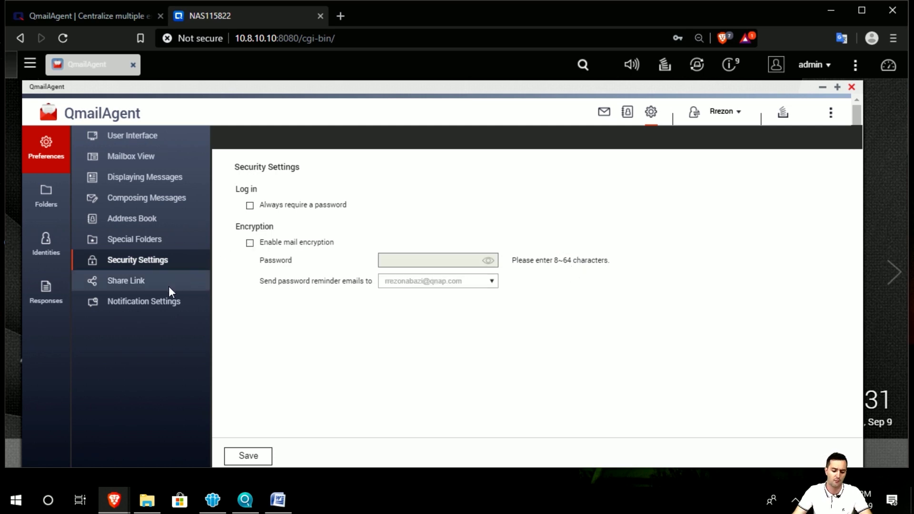
pyautogui.click(168, 286)
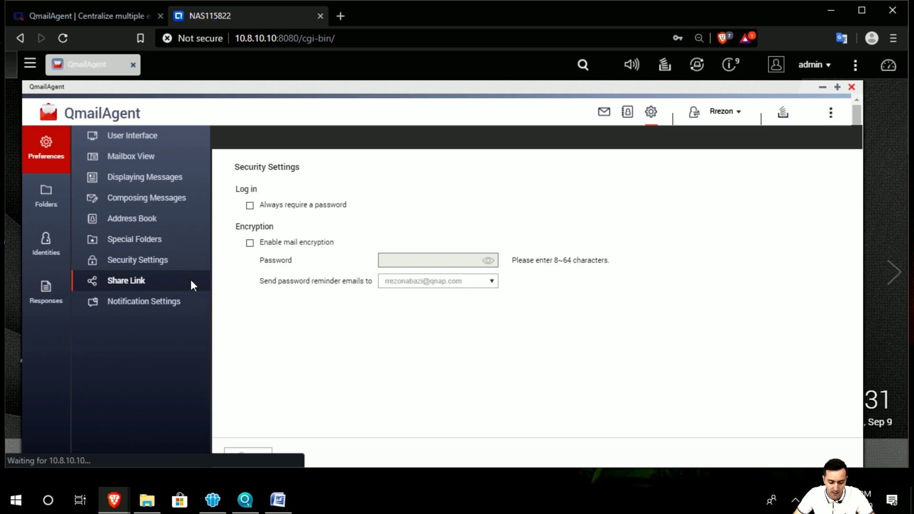
# Step: Select the 10 MB attachment size limit on the Share Link page and scroll down
pyautogui.doubleClick(377, 249)
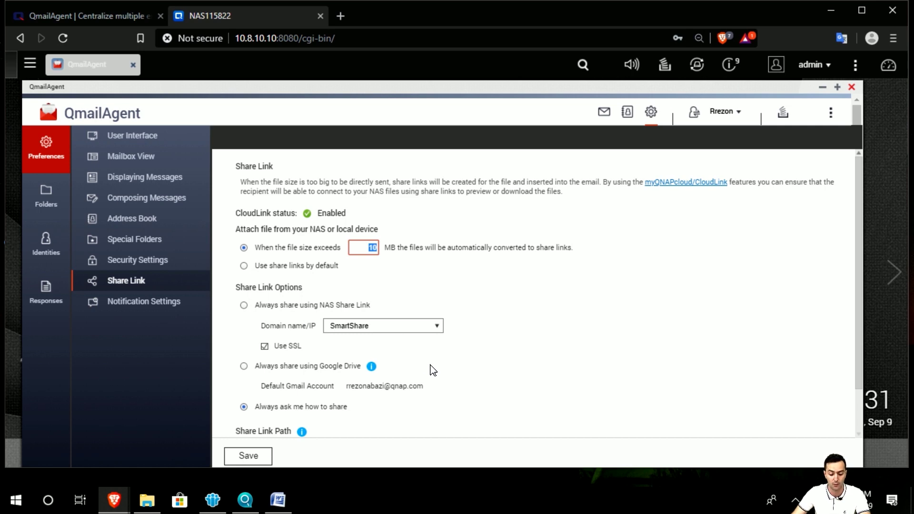
pyautogui.scroll(-1, 435, 372)
# Step: Keep the Gmail account's desktop alerts for warning and error messages enabled after toggling them
pyautogui.click(146, 306)
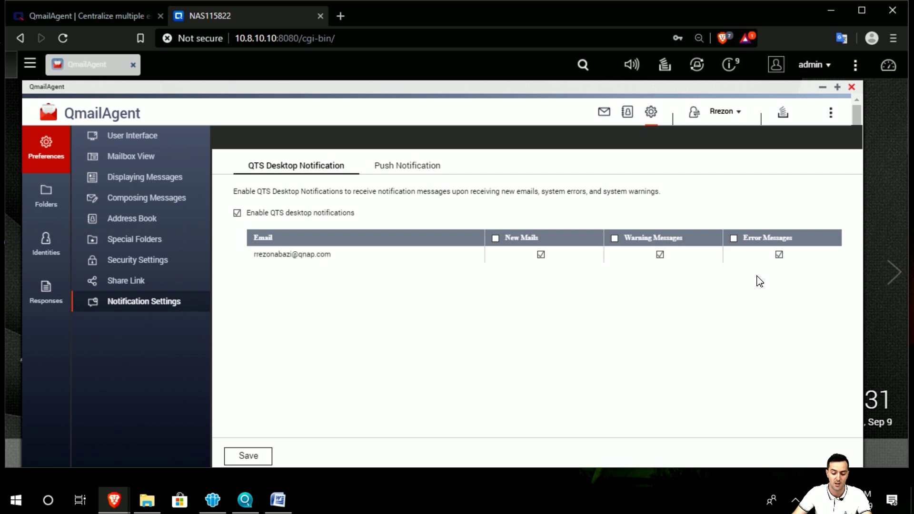
pyautogui.click(661, 255)
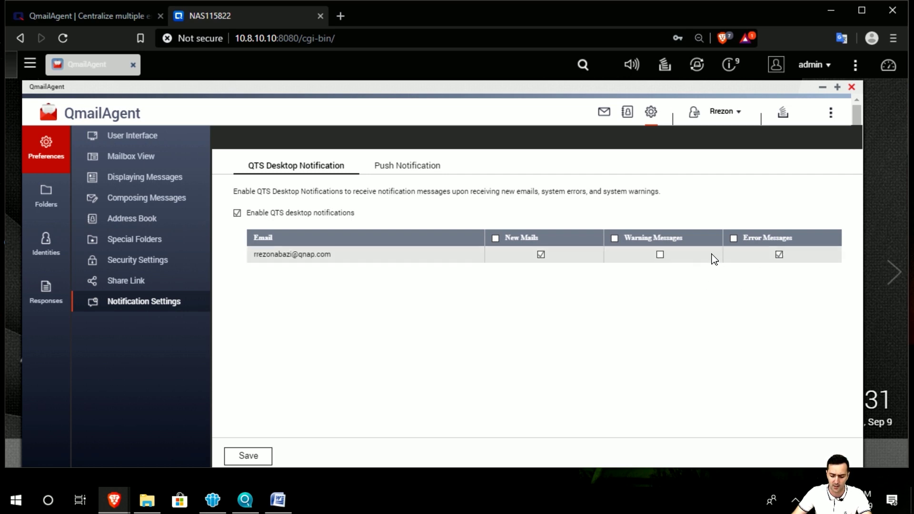
pyautogui.click(780, 256)
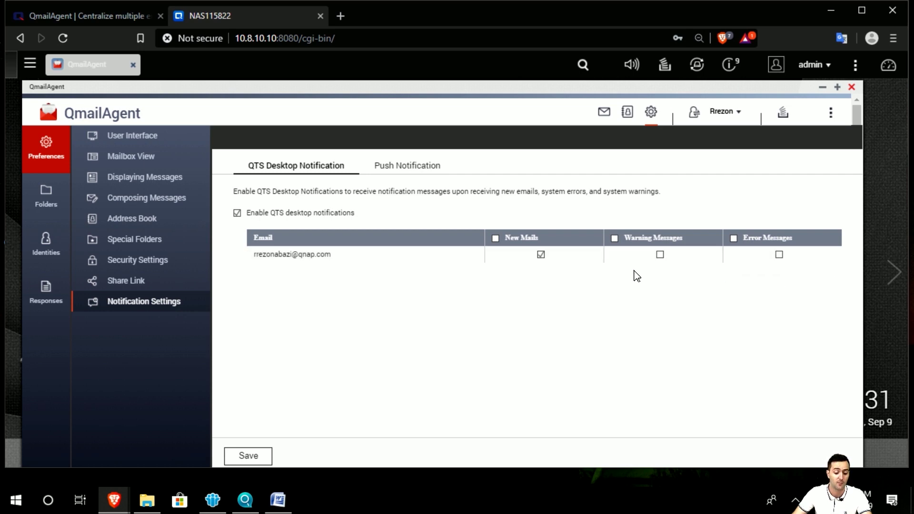
pyautogui.click(660, 255)
pyautogui.click(779, 255)
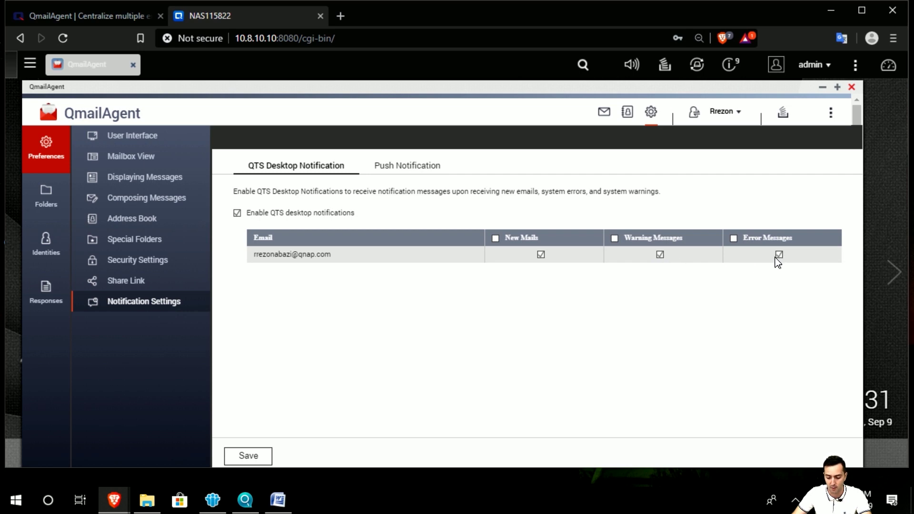
pyautogui.click(416, 168)
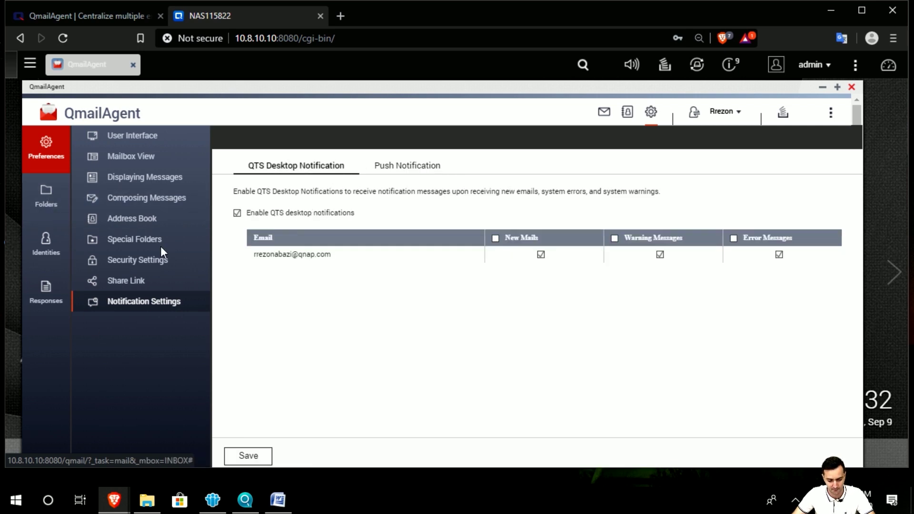
# Step: Add mail folder 'ID' with parent folder Accounts, save it, and return to the inbox
pyautogui.click(48, 193)
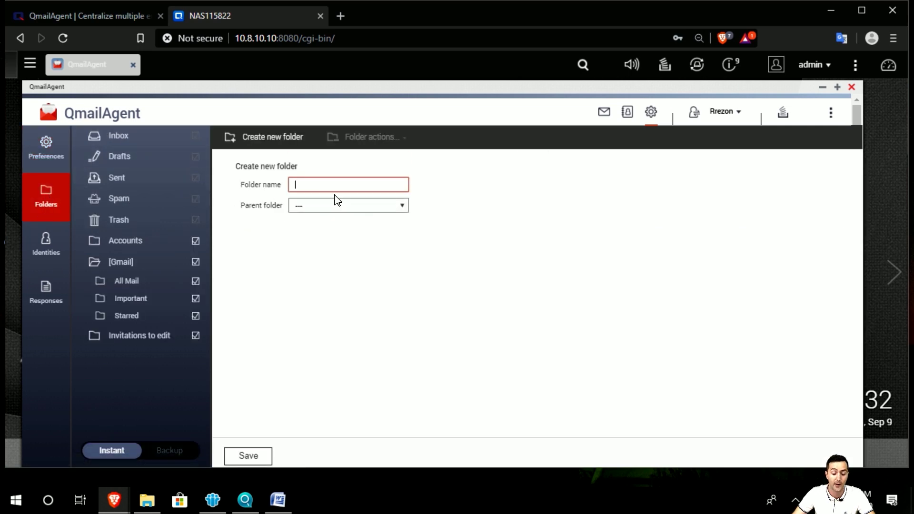
pyautogui.click(301, 183)
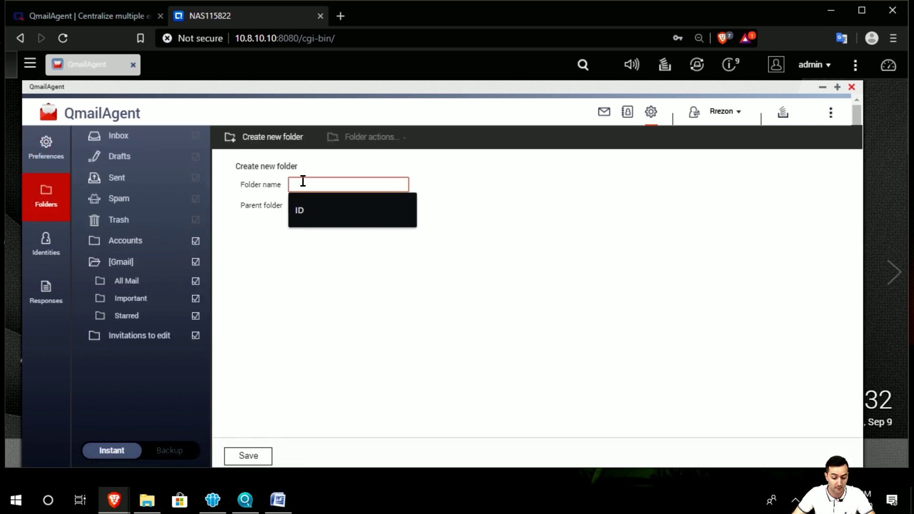
pyautogui.click(317, 216)
pyautogui.click(331, 205)
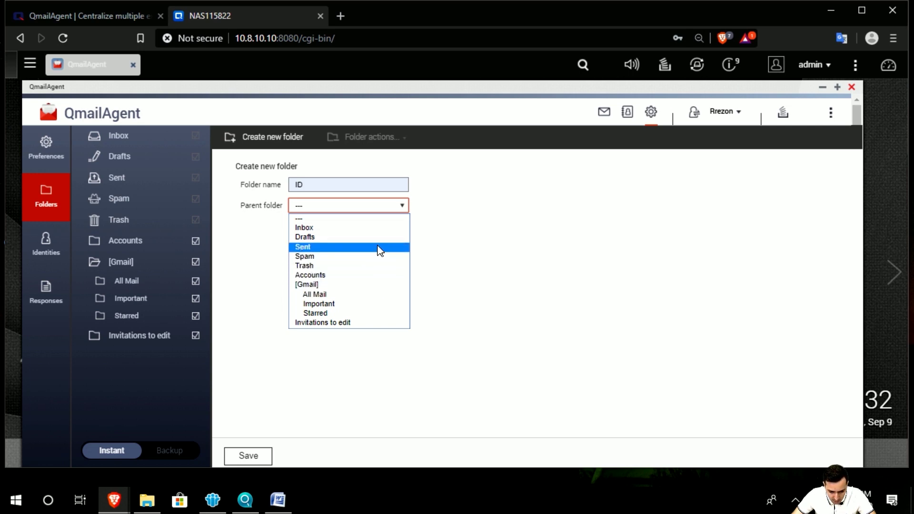
pyautogui.click(381, 275)
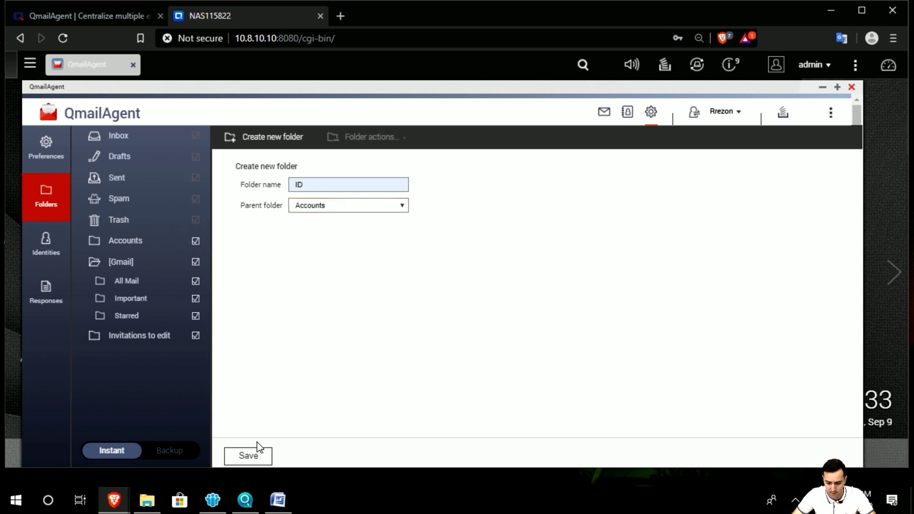
pyautogui.click(256, 456)
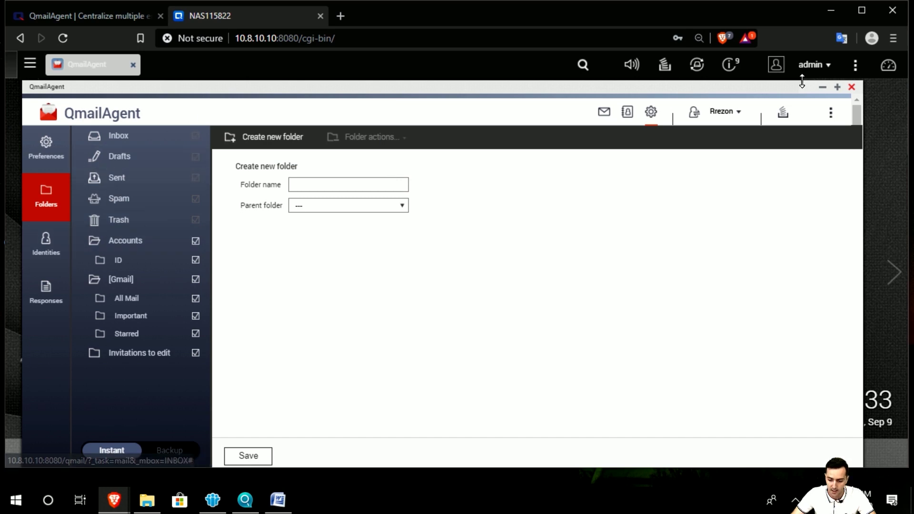
pyautogui.click(603, 115)
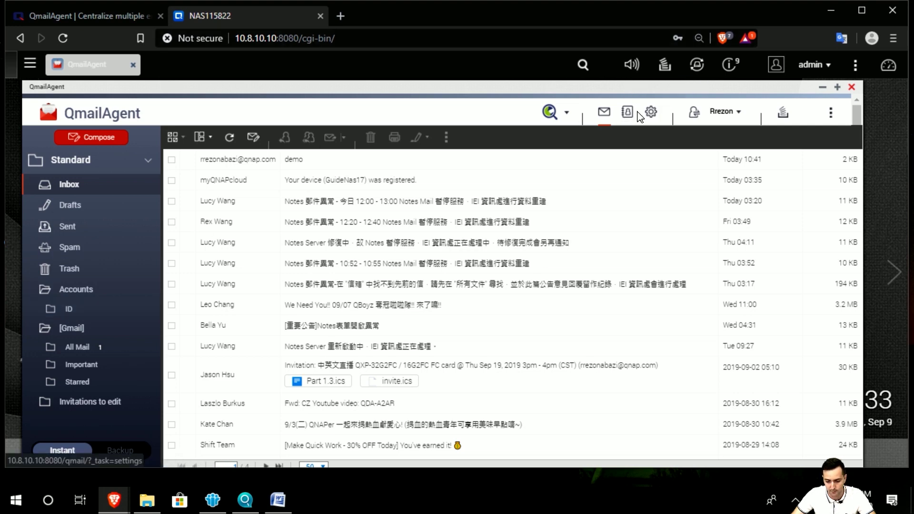
# Step: Fix the misspelled 'Agenet' to 'Agent' in the ID identity's signature and save it
pyautogui.click(660, 115)
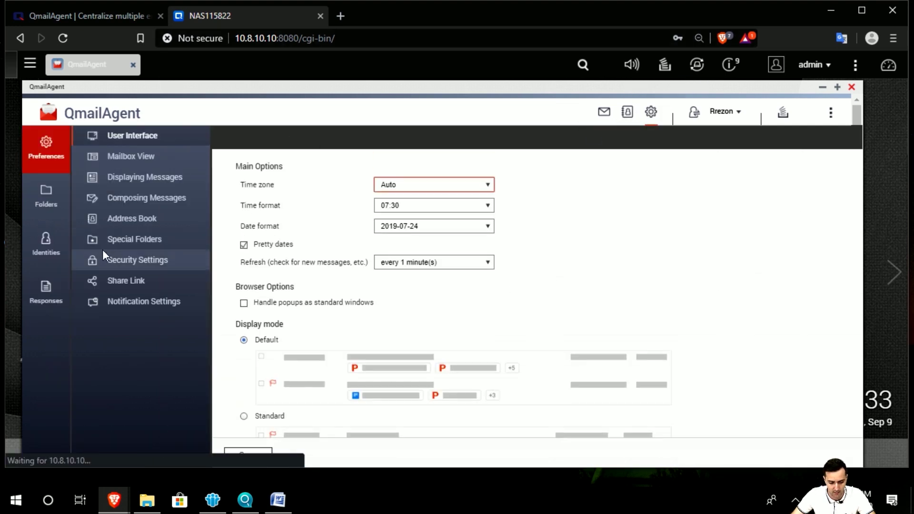
pyautogui.click(34, 261)
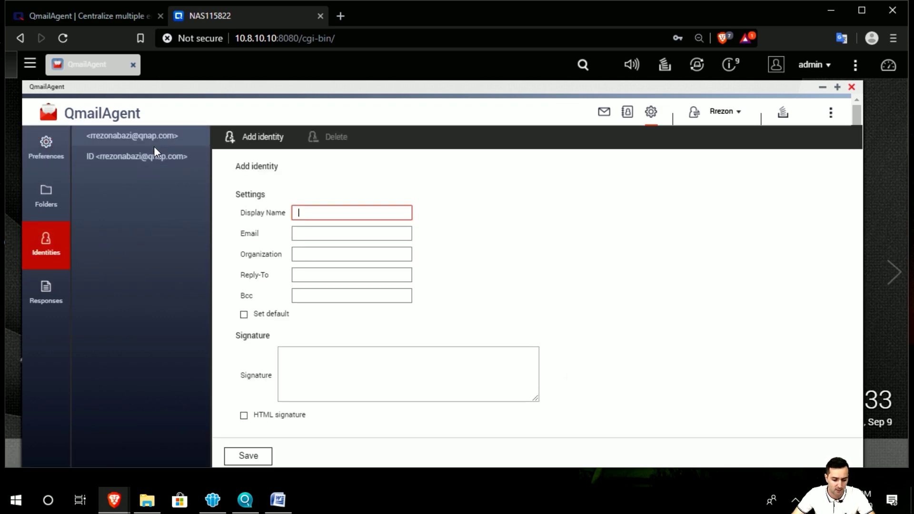
pyautogui.click(152, 164)
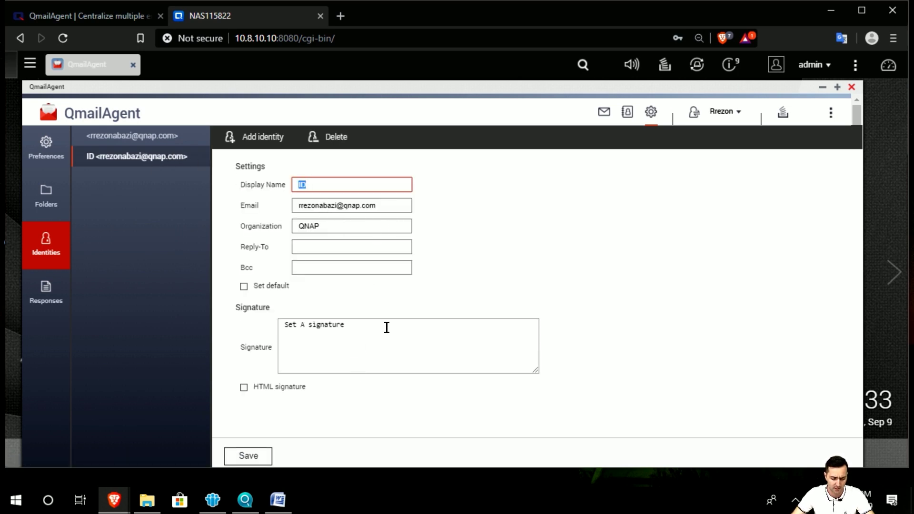
pyautogui.moveTo(386, 328); pyautogui.dragTo(284, 324)
pyautogui.click(410, 327)
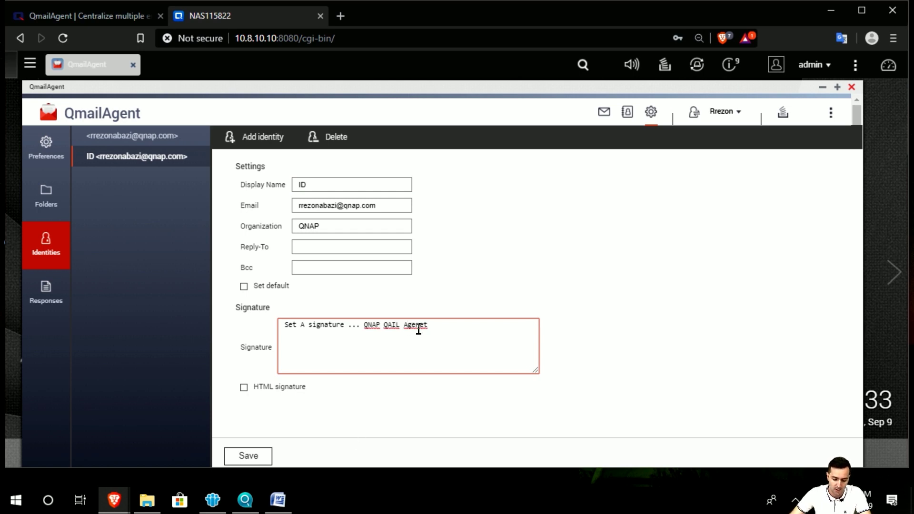
pyautogui.click(417, 329)
pyautogui.press('BackSpace')
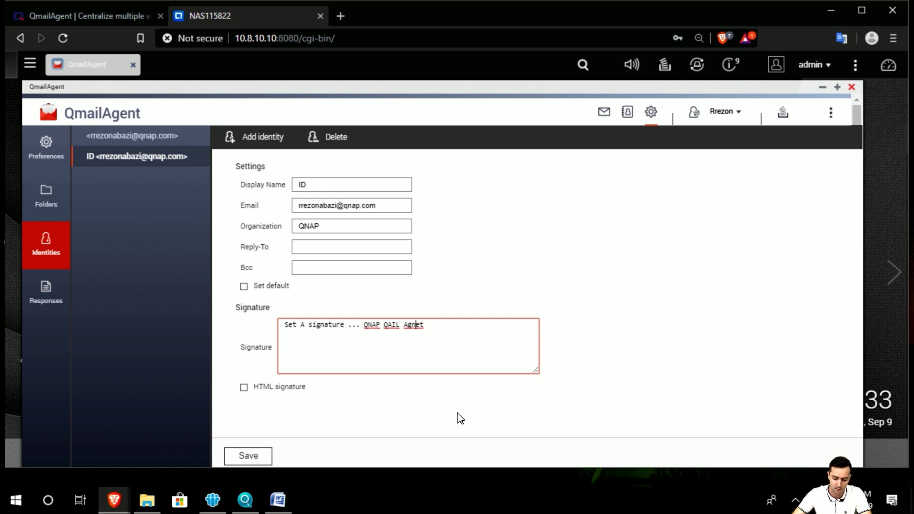
pyautogui.press('BackSpace')
pyautogui.write('n')
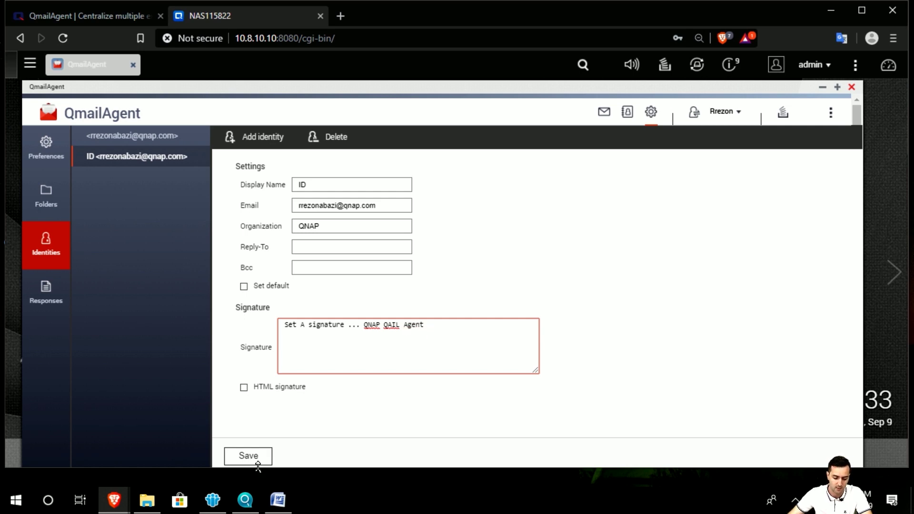
pyautogui.click(253, 458)
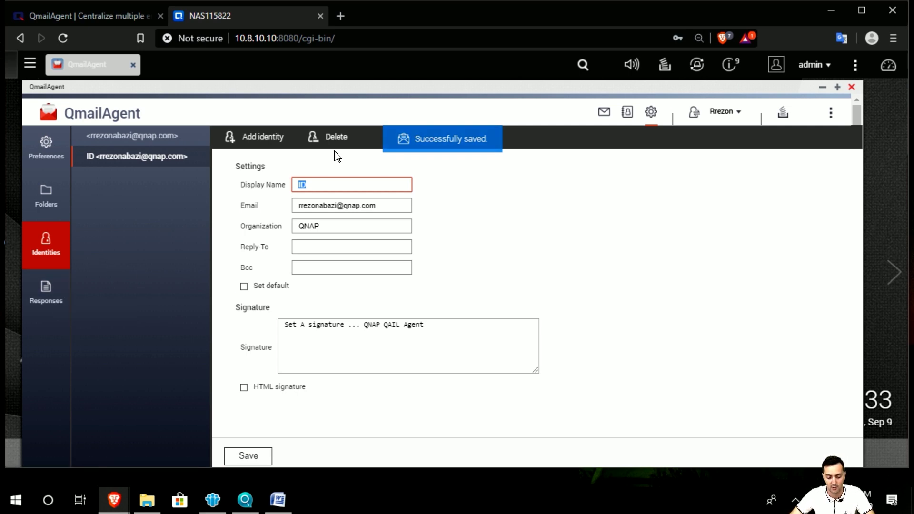
# Step: Delete the ID identity, then go to the canned Responses settings
pyautogui.click(144, 206)
pyautogui.click(263, 137)
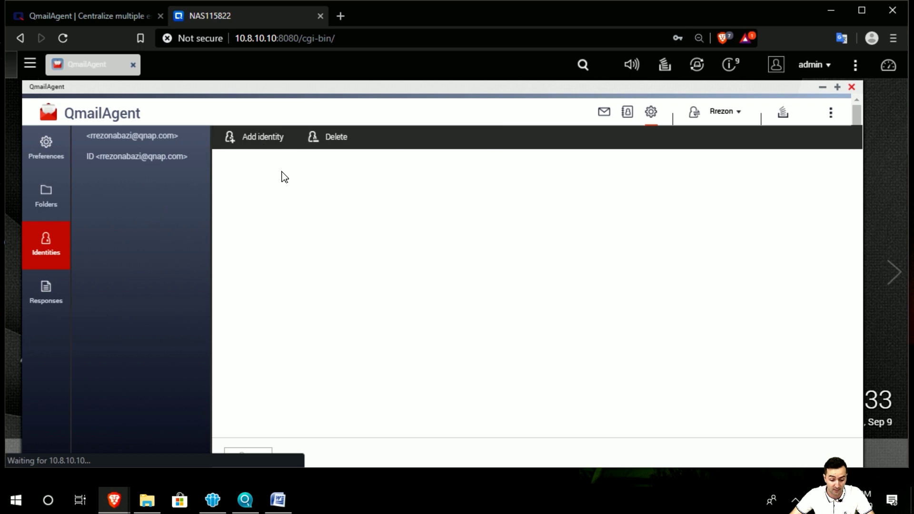
pyautogui.click(170, 158)
pyautogui.click(327, 140)
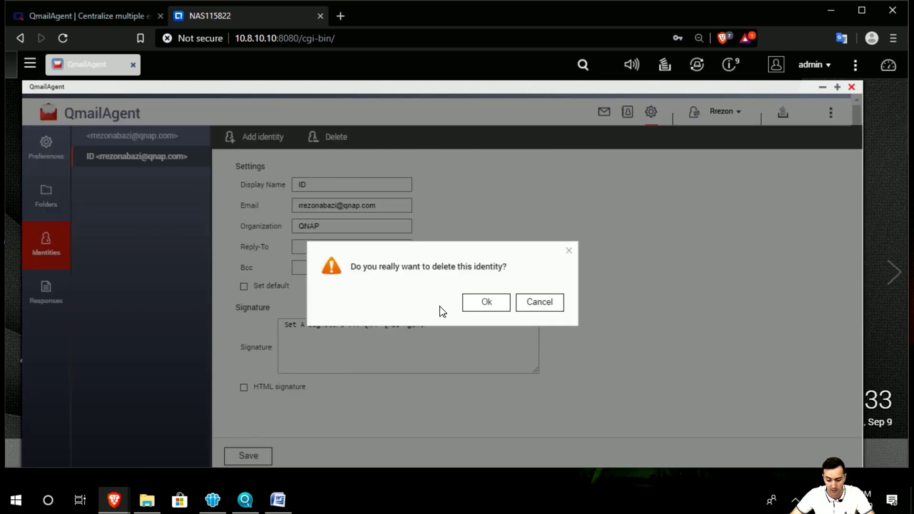
pyautogui.click(484, 307)
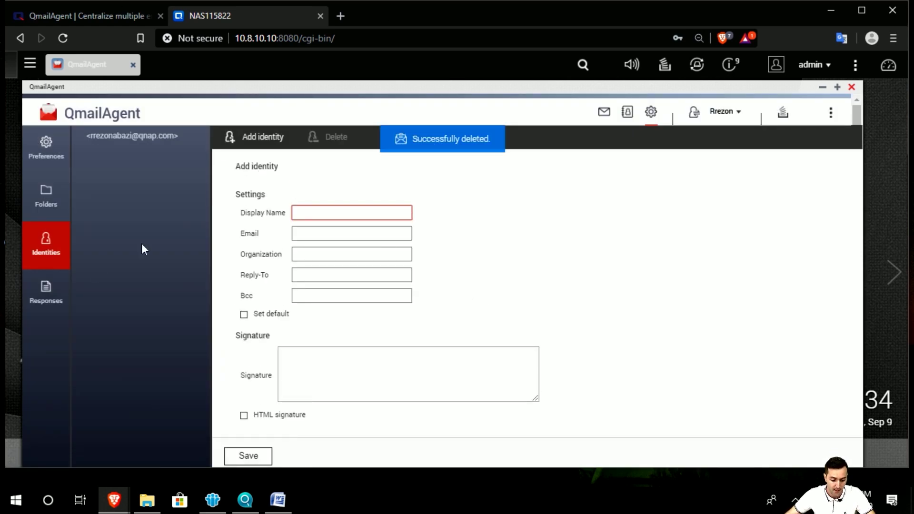
pyautogui.click(41, 298)
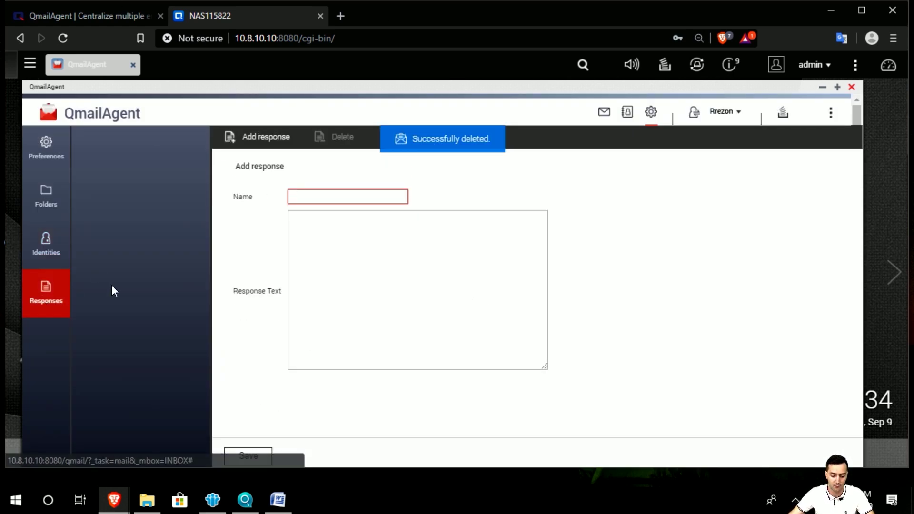
# Step: Start a new response named ID, then abandon it and return to the mail view
pyautogui.click(266, 153)
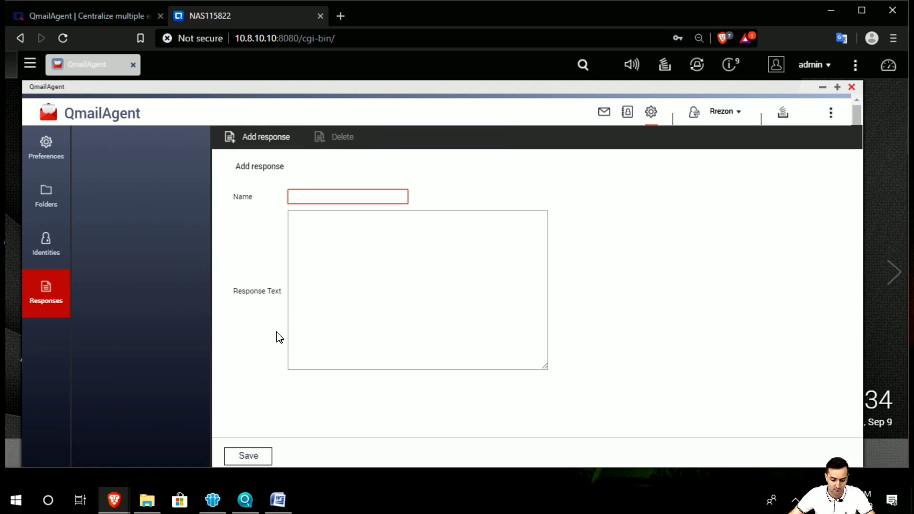
pyautogui.click(304, 197)
pyautogui.click(313, 221)
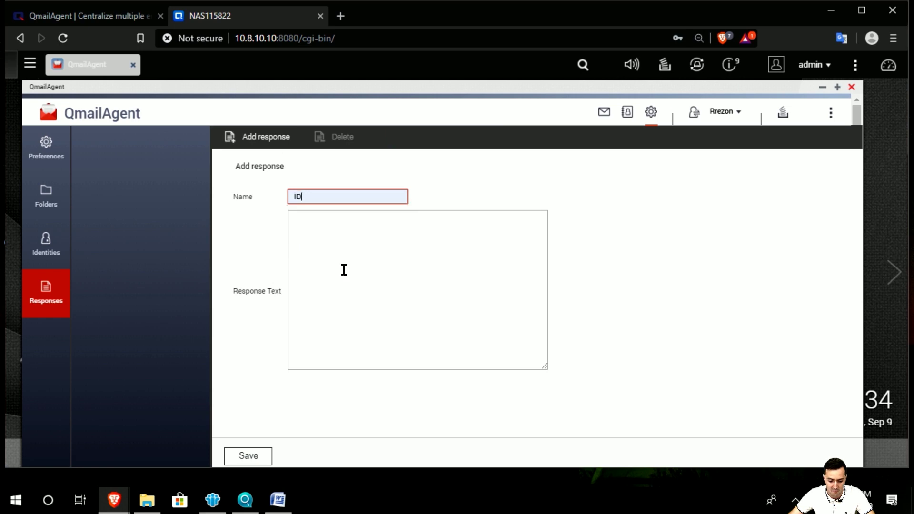
pyautogui.click(328, 225)
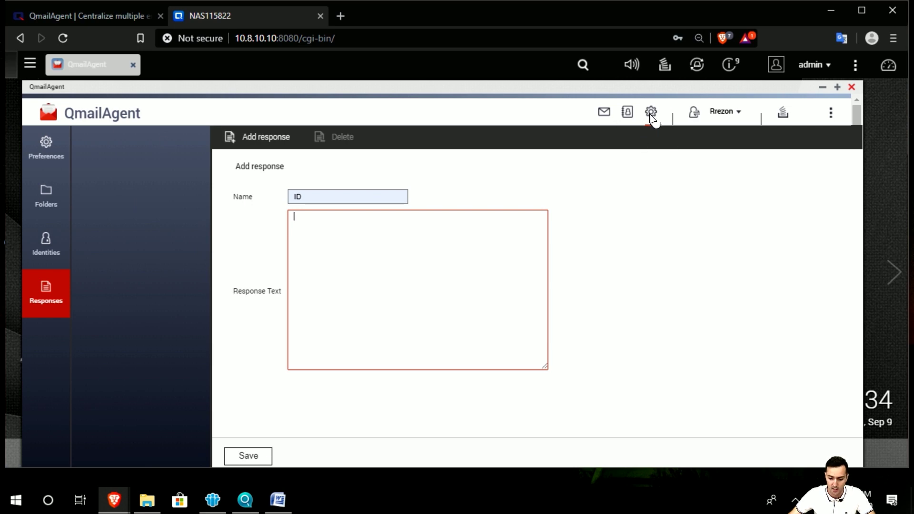
pyautogui.click(610, 119)
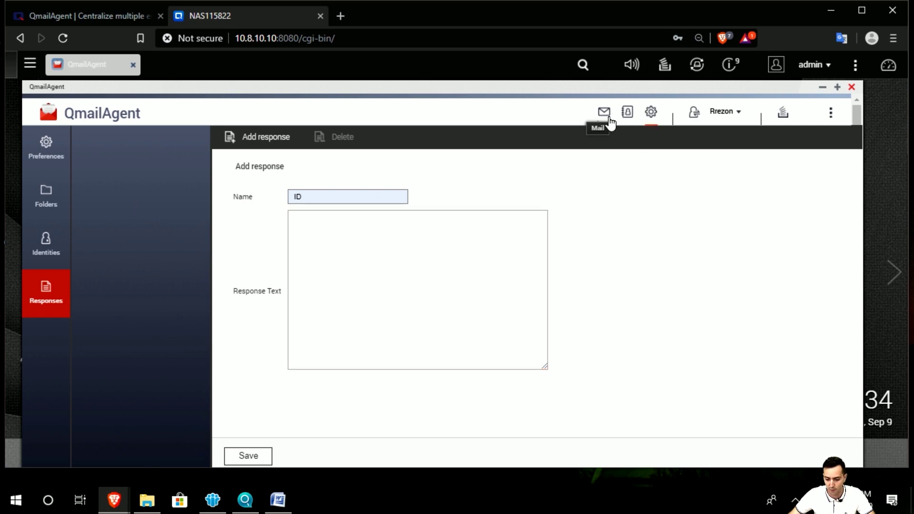
# Step: Start adding another mail account with Outlook.com as the provider
pyautogui.click(737, 116)
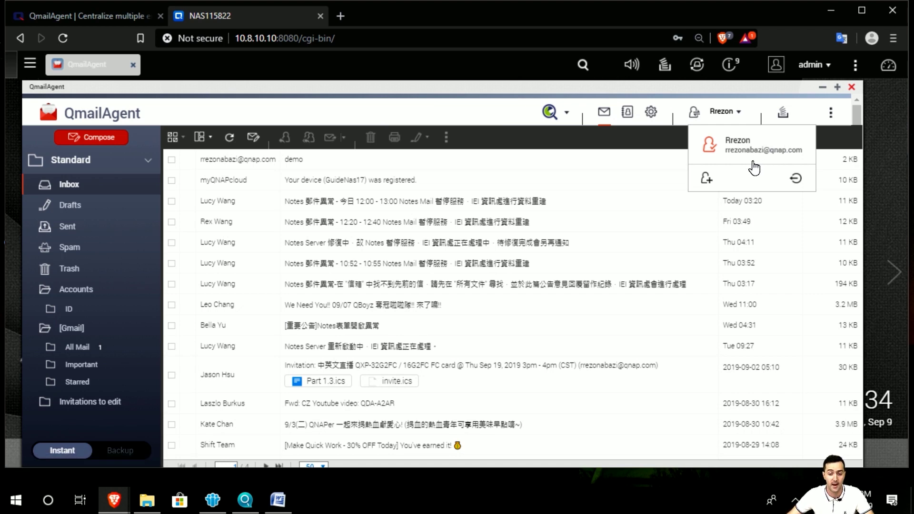
pyautogui.click(707, 180)
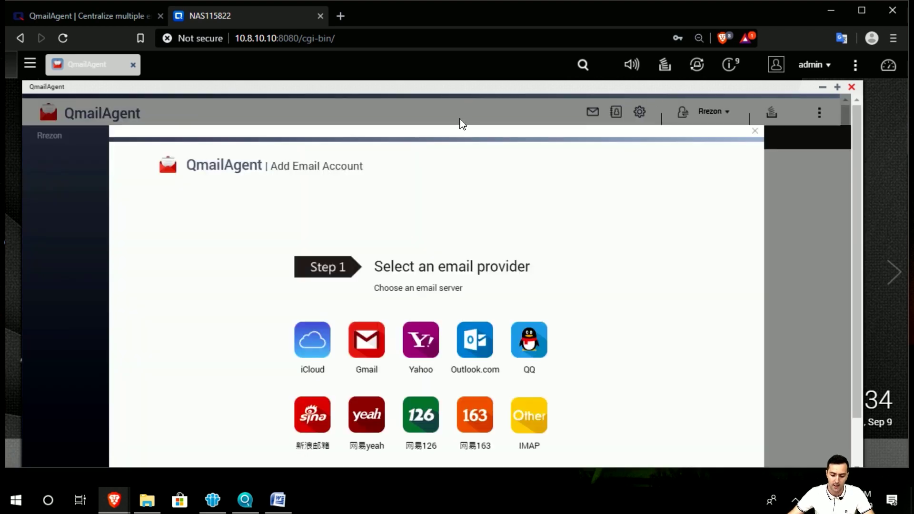
pyautogui.moveTo(458, 123); pyautogui.dragTo(457, 98)
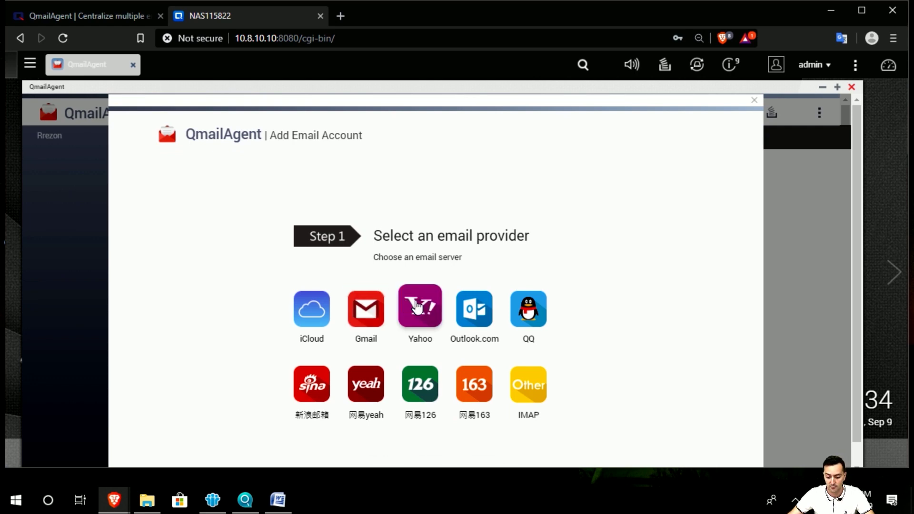
pyautogui.click(479, 309)
# Step: Enter display name Zoni, the Outlook email address and its password, and add the account
pyautogui.click(416, 275)
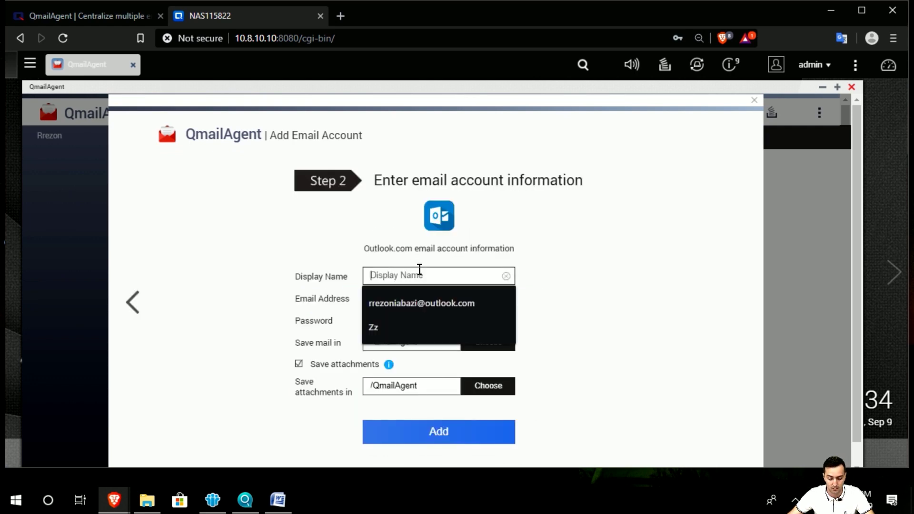
pyautogui.click(432, 302)
pyautogui.moveTo(474, 276); pyautogui.dragTo(269, 272)
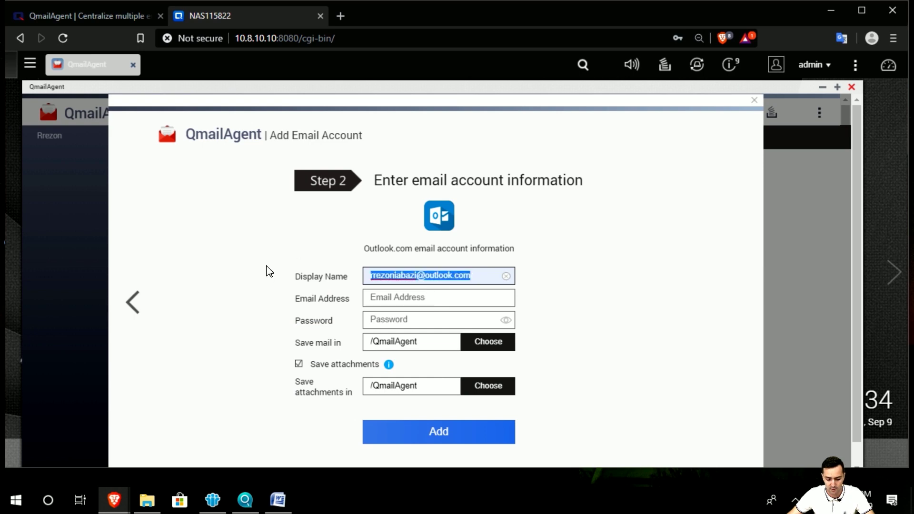
pyautogui.write('Zon')
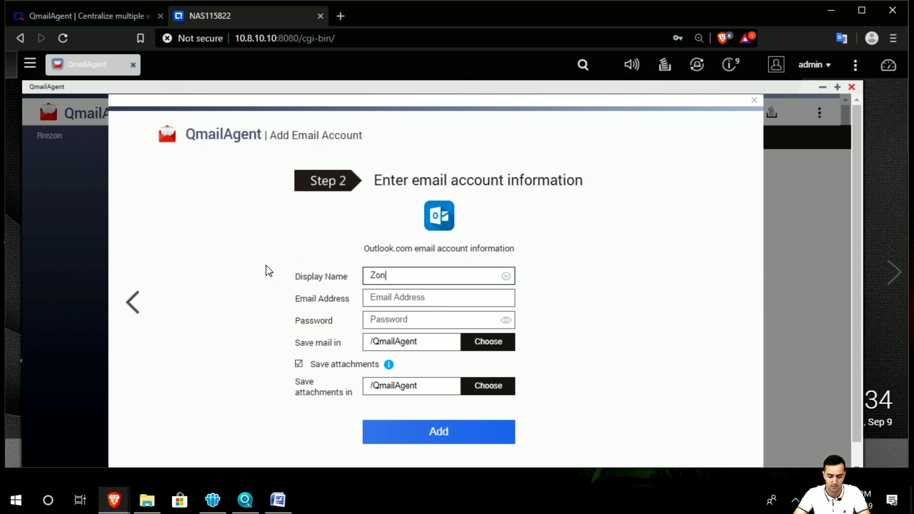
pyautogui.write('i')
pyautogui.press('Tab')
pyautogui.write('rre')
pyautogui.press('Down')
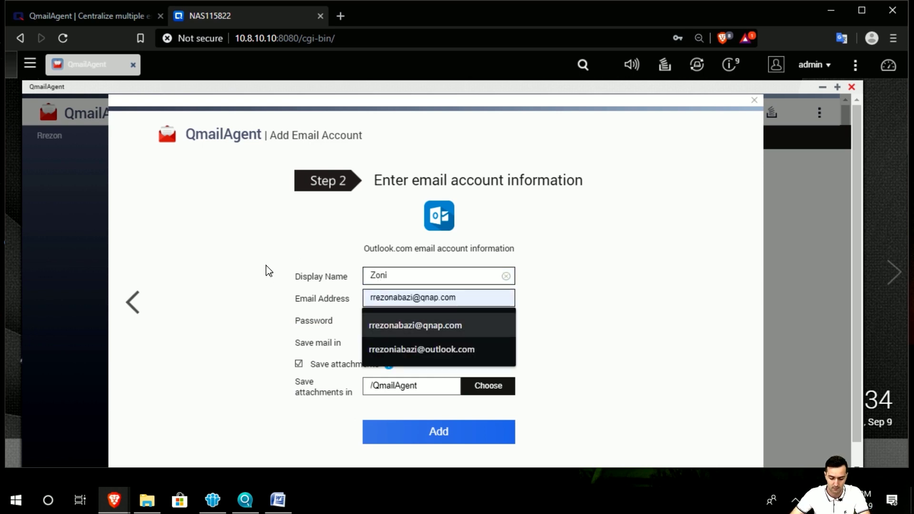
pyautogui.press('Down')
pyautogui.press('Tab')
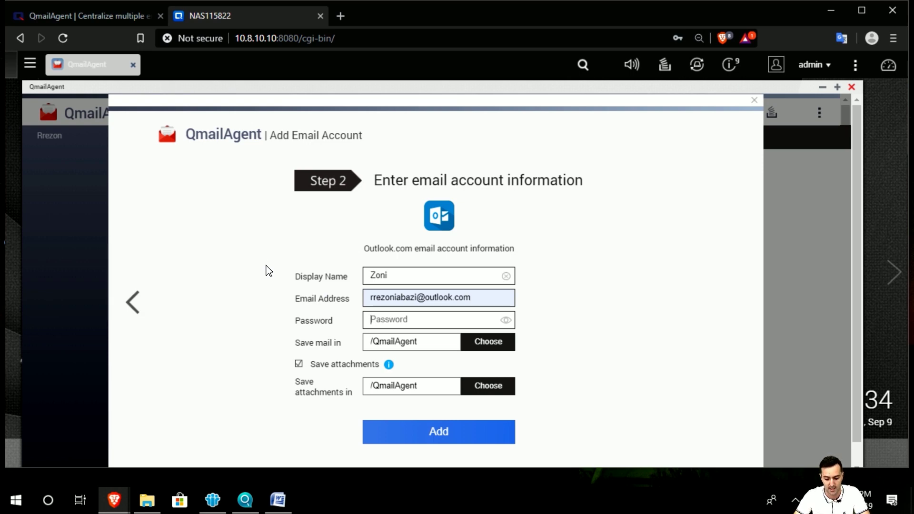
pyautogui.write('********')
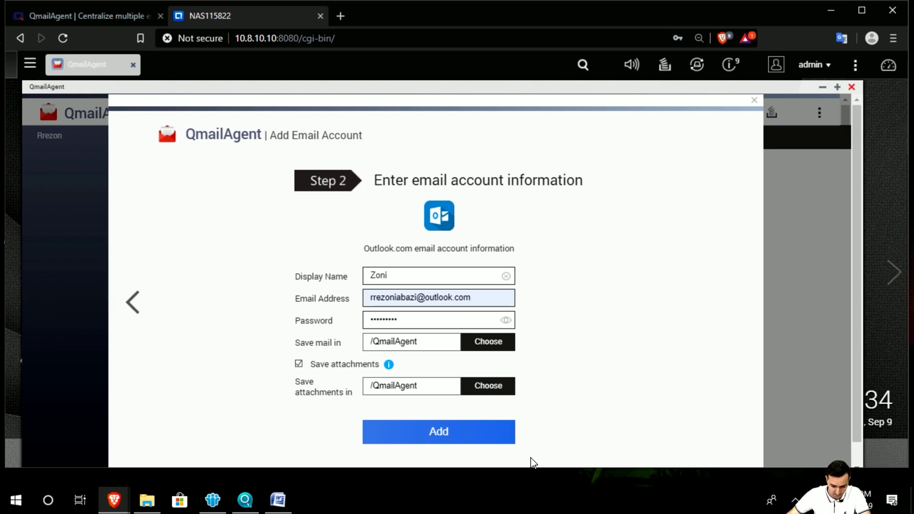
pyautogui.click(485, 434)
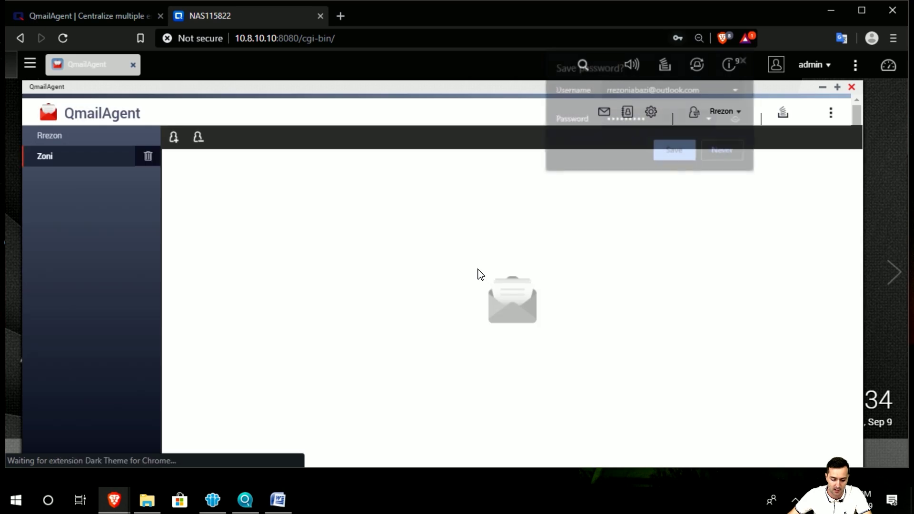
# Step: Open the Outlook.com account's storage location settings and check the /QmailAgent folder in File Station
pyautogui.click(745, 59)
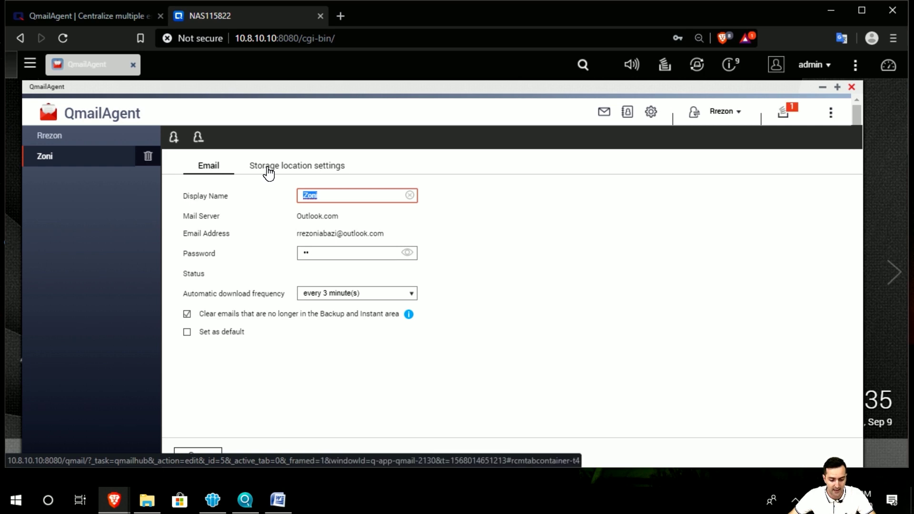
pyautogui.click(266, 171)
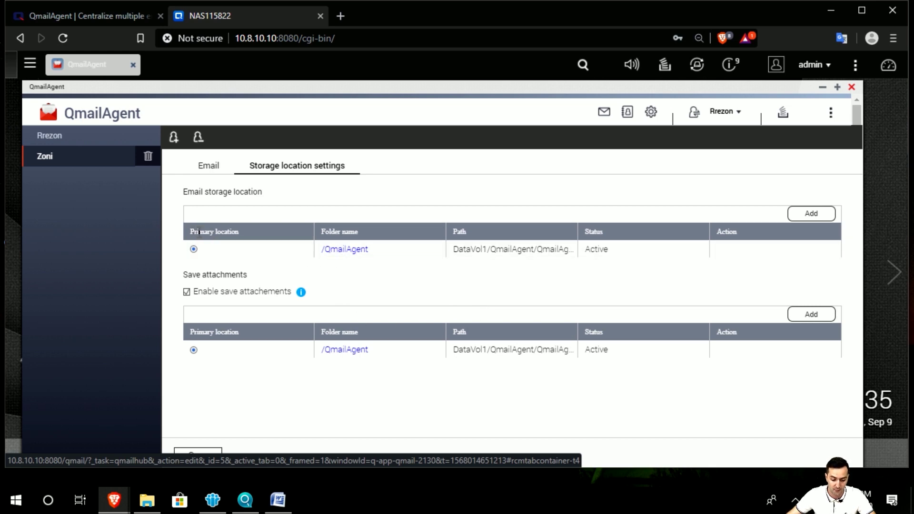
pyautogui.click(349, 256)
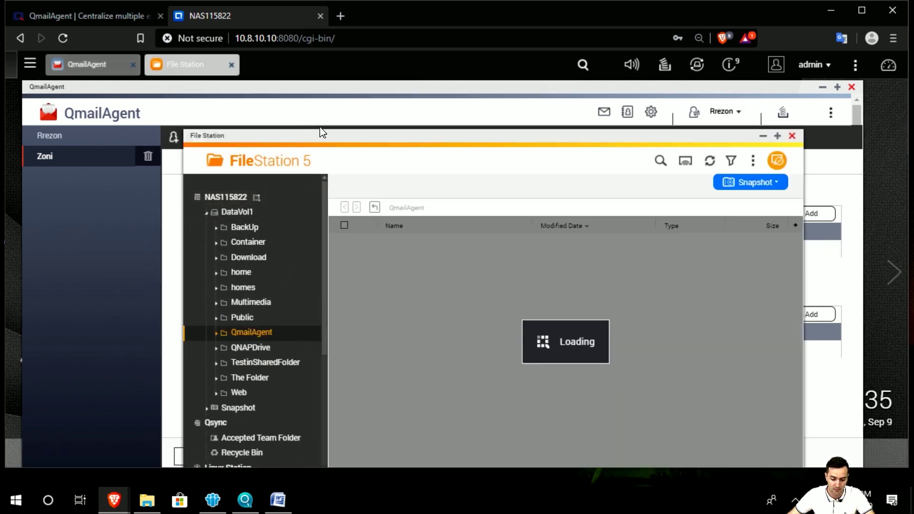
pyautogui.moveTo(318, 140); pyautogui.dragTo(297, 112)
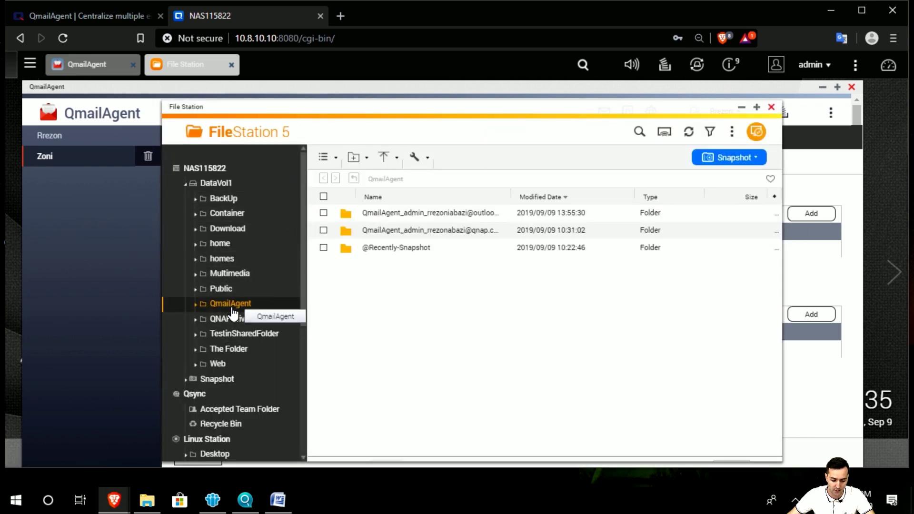
pyautogui.click(771, 107)
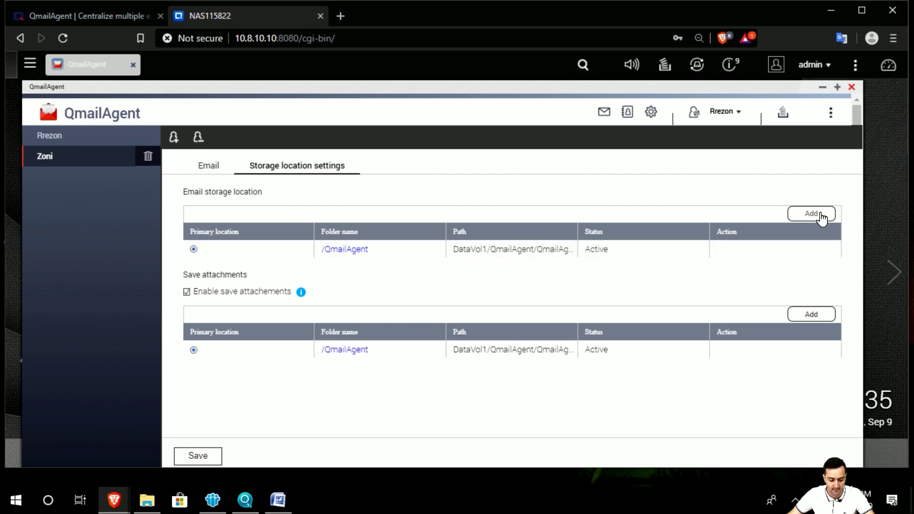
# Step: Save the Zoni account's storage settings and go back to the inbox
pyautogui.click(197, 456)
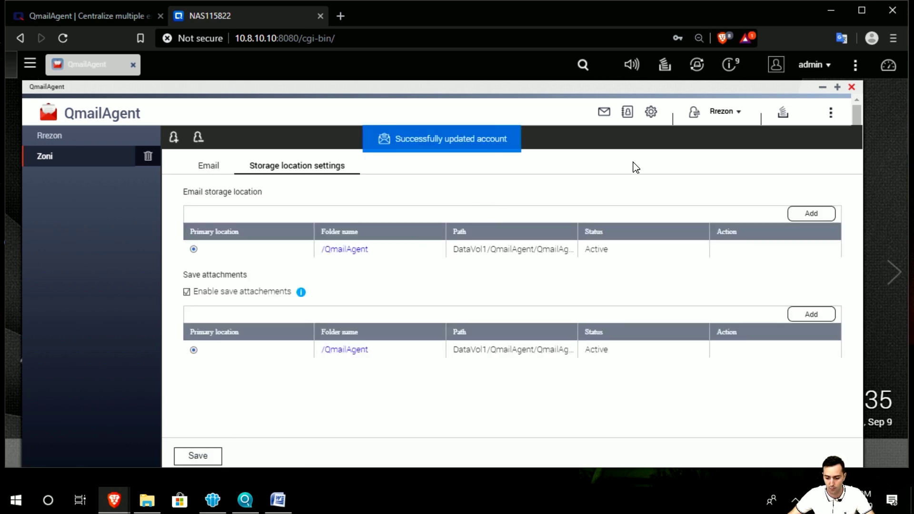
pyautogui.click(737, 120)
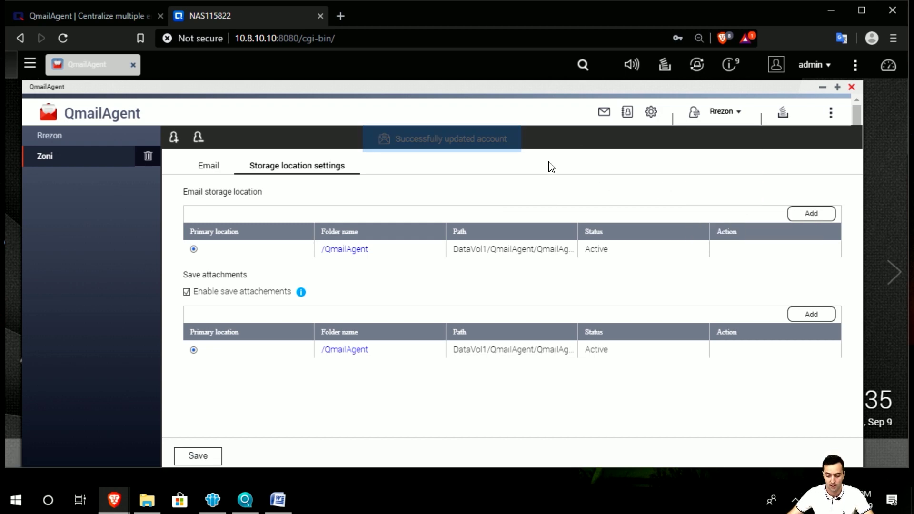
pyautogui.click(605, 114)
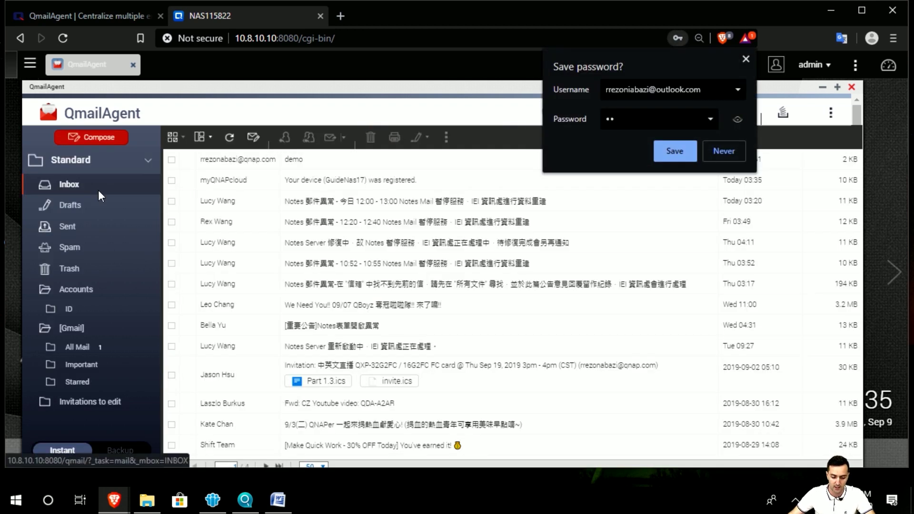
pyautogui.click(746, 60)
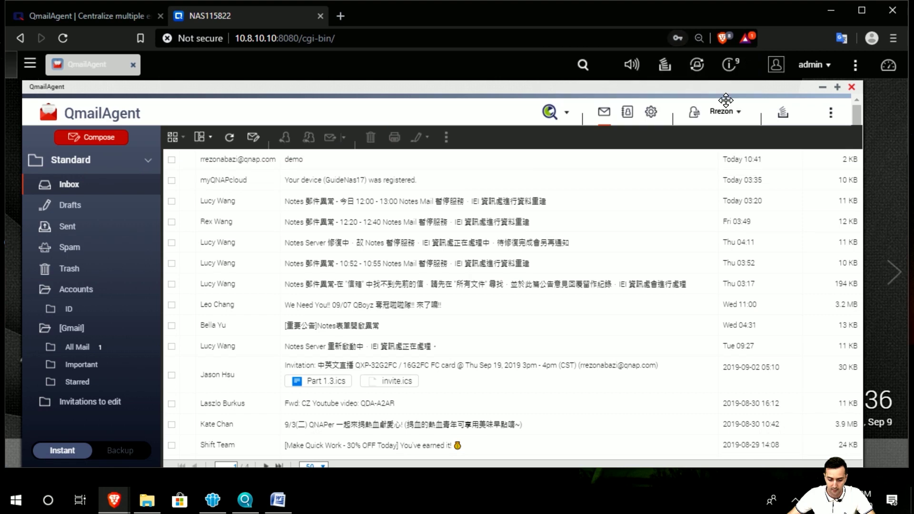
pyautogui.click(724, 112)
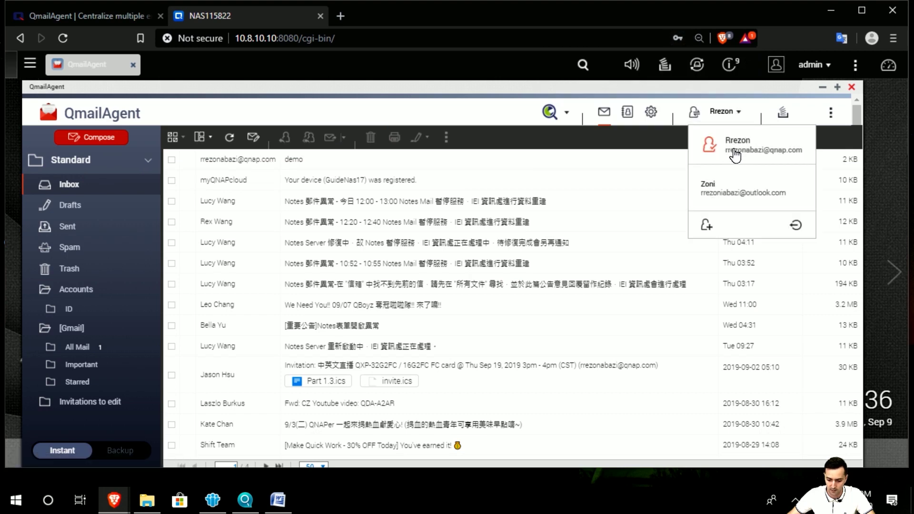
pyautogui.click(754, 194)
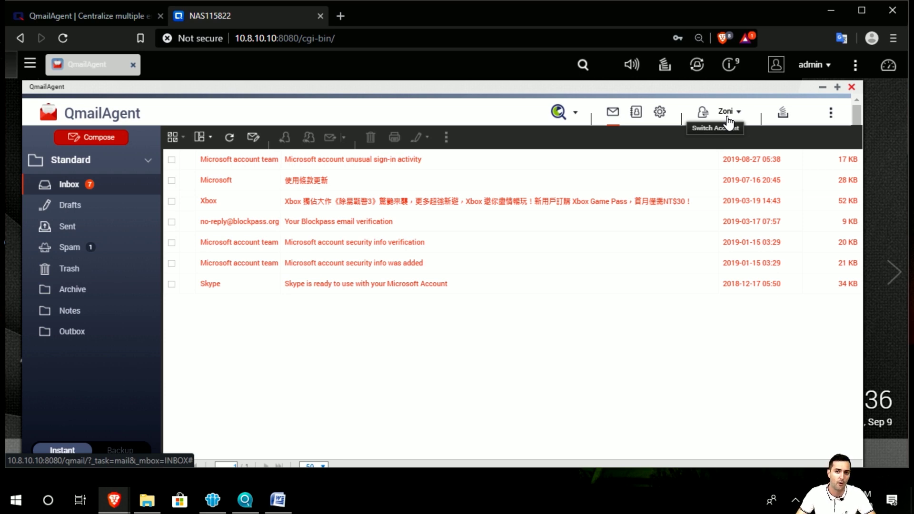
pyautogui.click(728, 119)
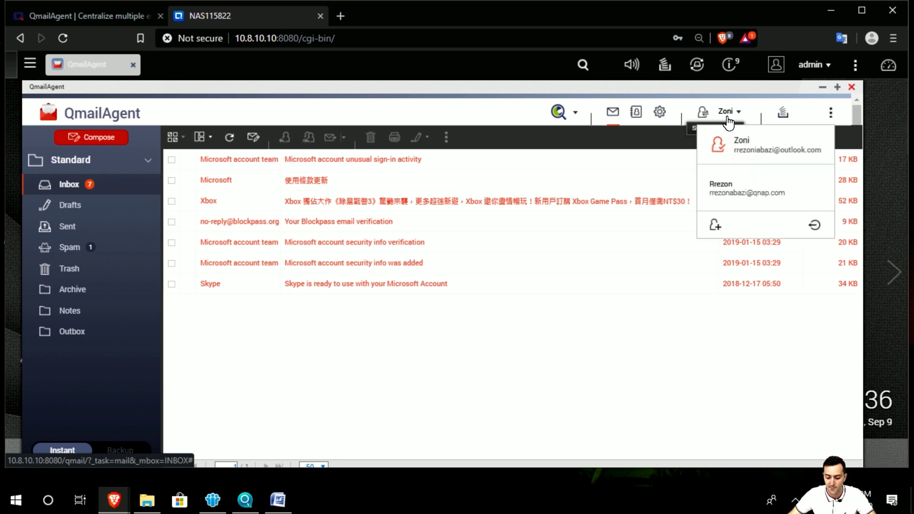
pyautogui.click(775, 199)
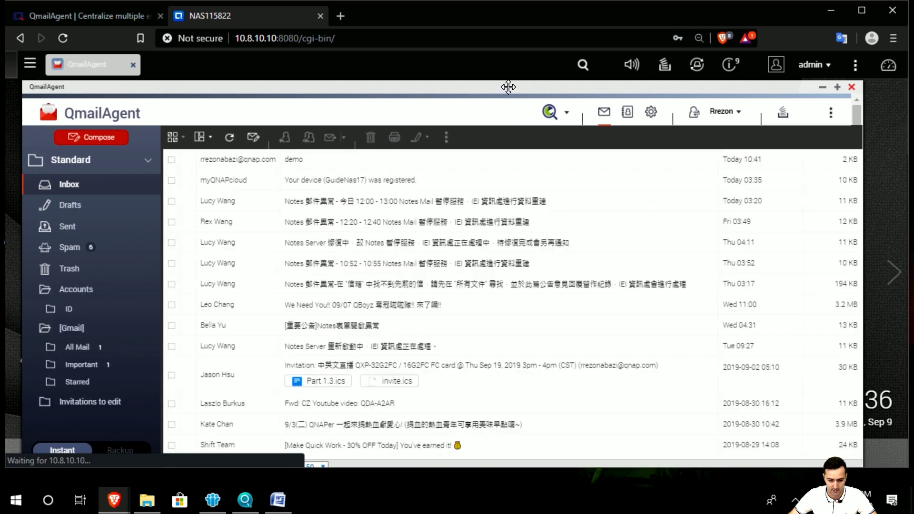
# Step: Maximize and then restore the QmailAgent window, shifting it to the right
pyautogui.moveTo(509, 87); pyautogui.dragTo(523, 84)
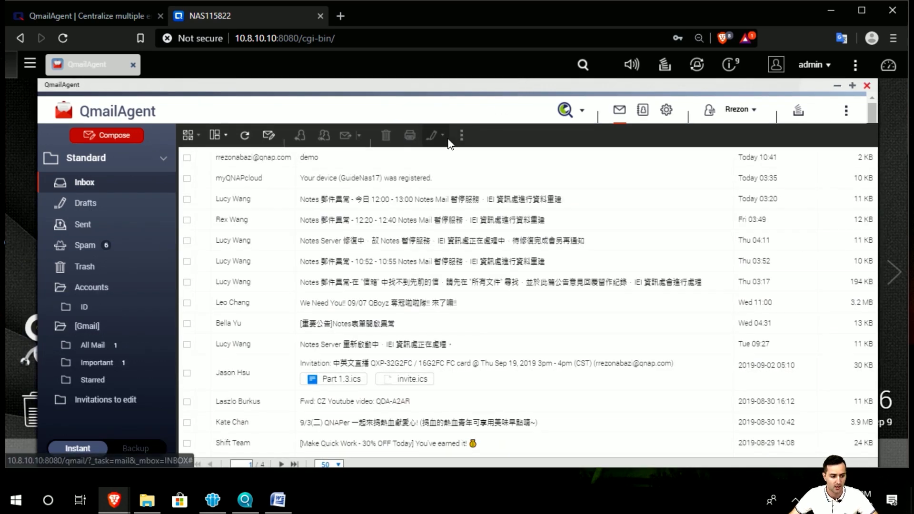
pyautogui.doubleClick(335, 85)
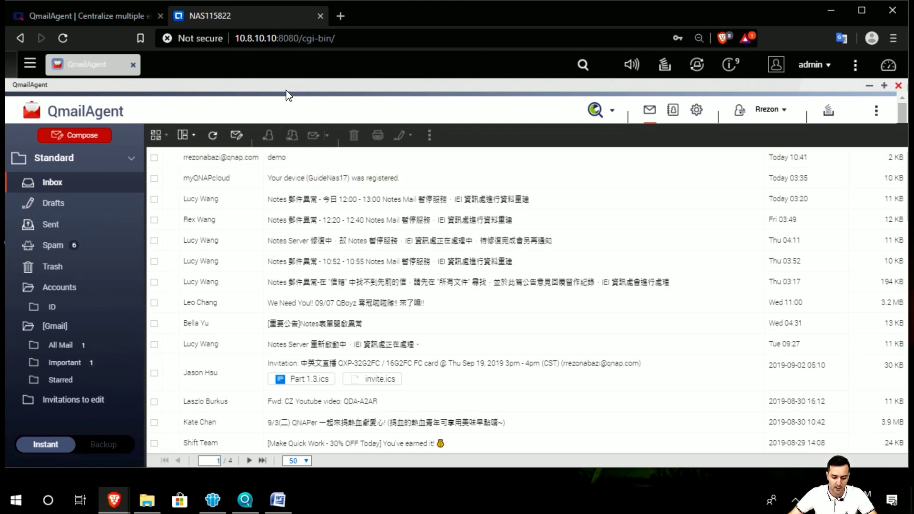
pyautogui.click(885, 86)
pyautogui.moveTo(321, 86); pyautogui.dragTo(353, 86)
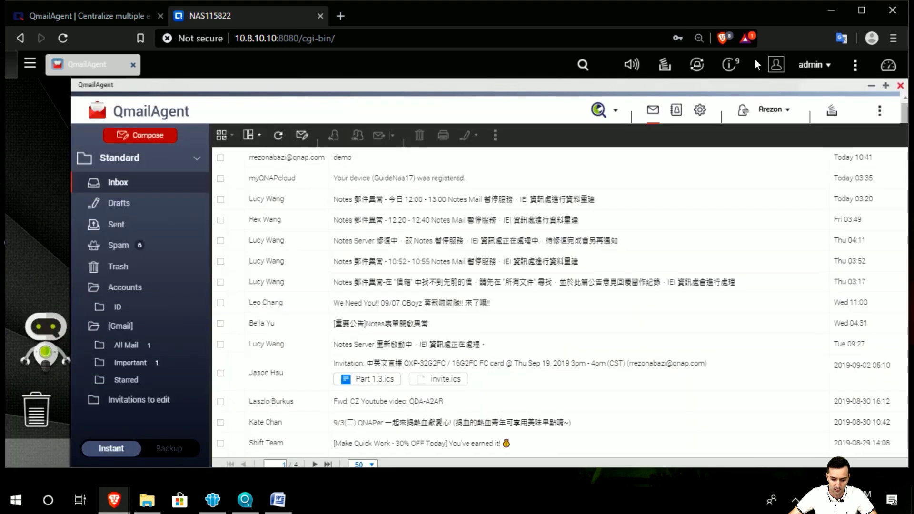
# Step: Open File Station from the desktop, then bring QmailAgent back to the front
pyautogui.click(872, 86)
pyautogui.click(282, 142)
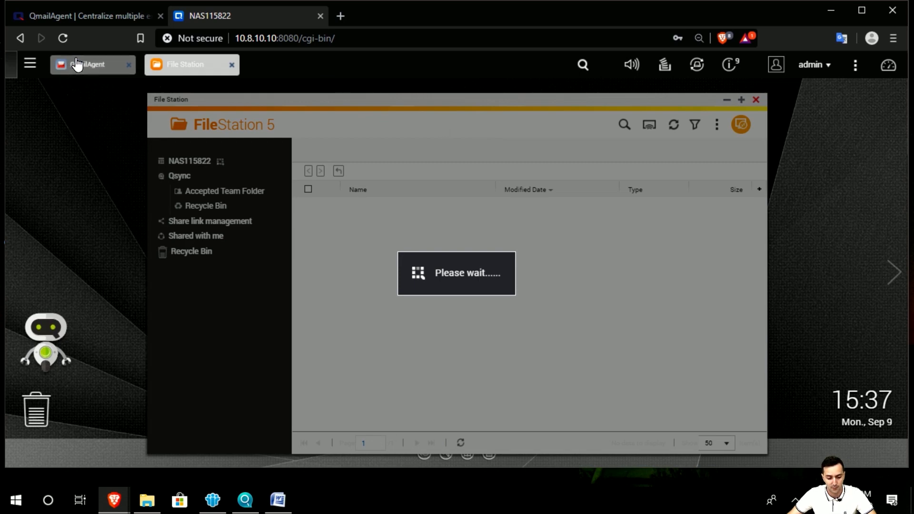
pyautogui.click(77, 64)
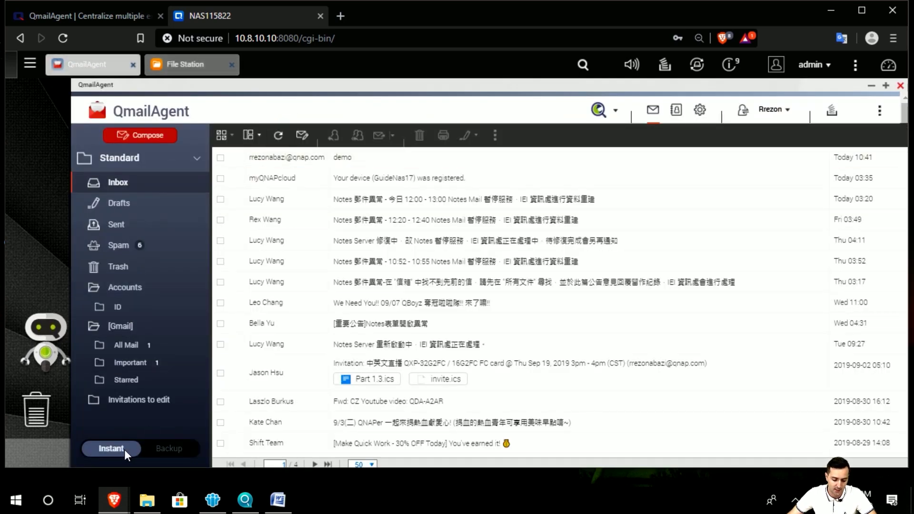
pyautogui.moveTo(124, 450)
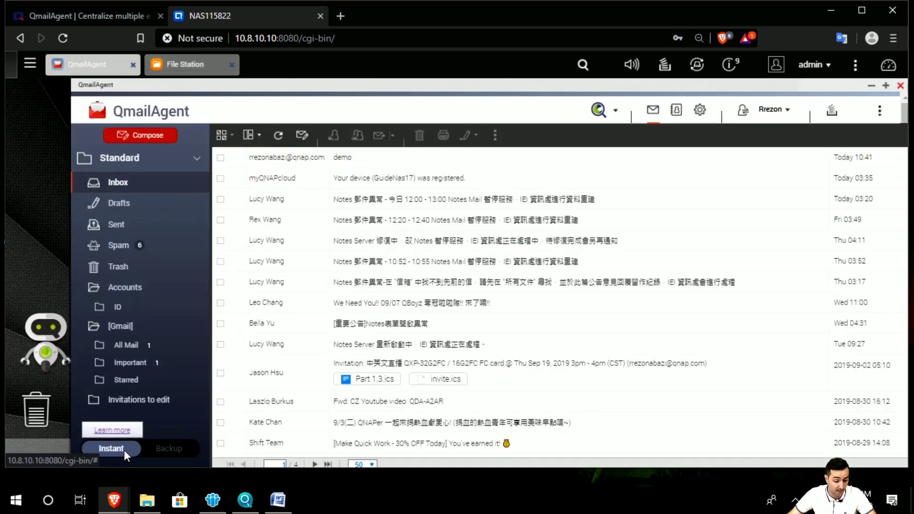
# Step: Read the Instant vs. Backup mode explanation, then set the mailbox to Instant mode
pyautogui.click(164, 449)
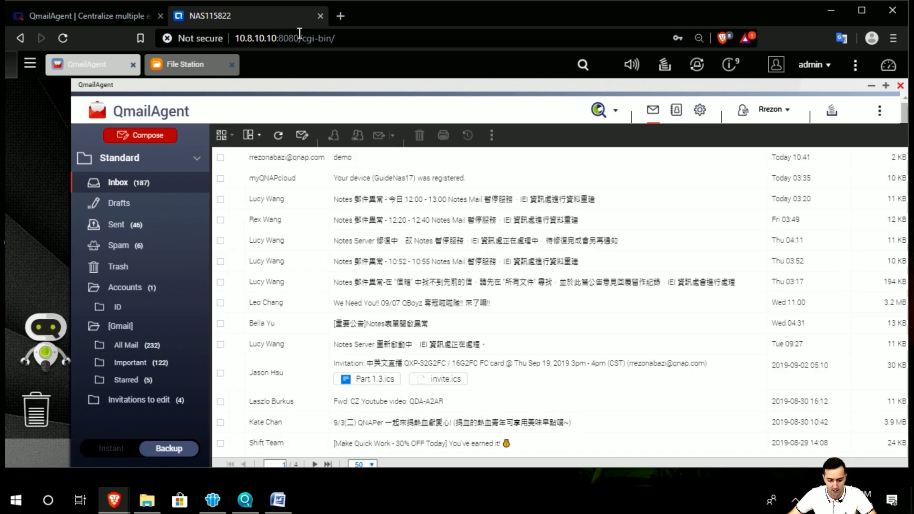
pyautogui.moveTo(307, 82); pyautogui.dragTo(285, 82)
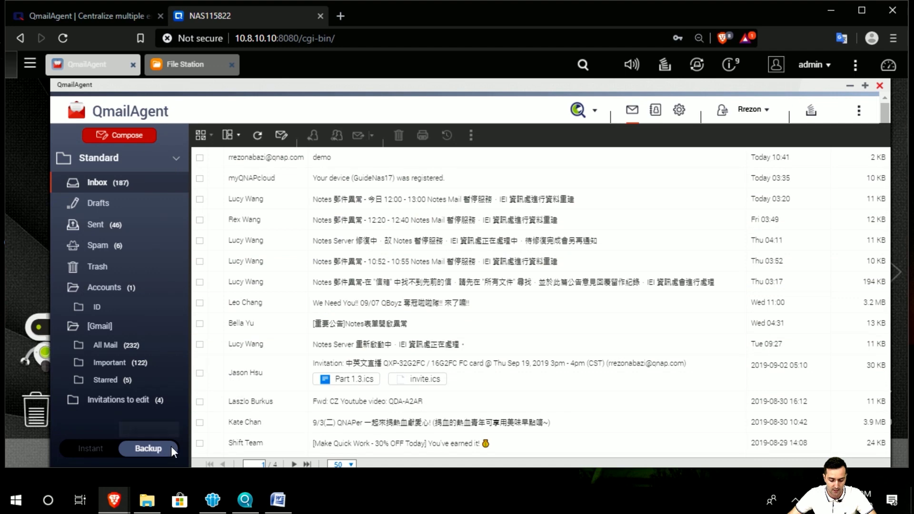
pyautogui.click(157, 436)
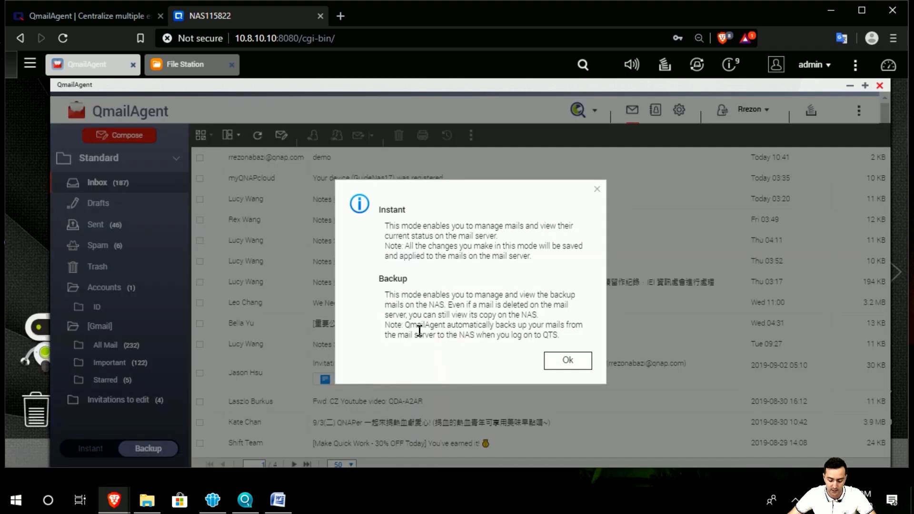
pyautogui.moveTo(385, 326); pyautogui.dragTo(588, 338)
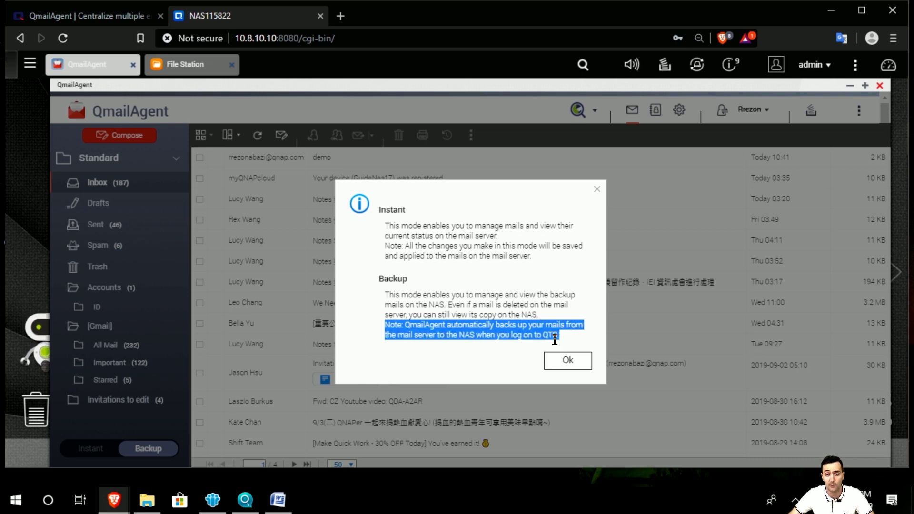
pyautogui.click(566, 361)
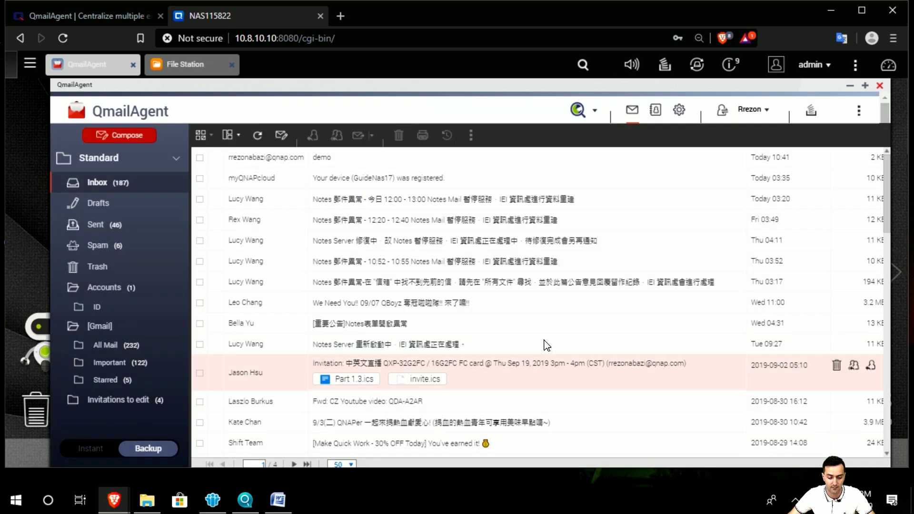
pyautogui.click(108, 452)
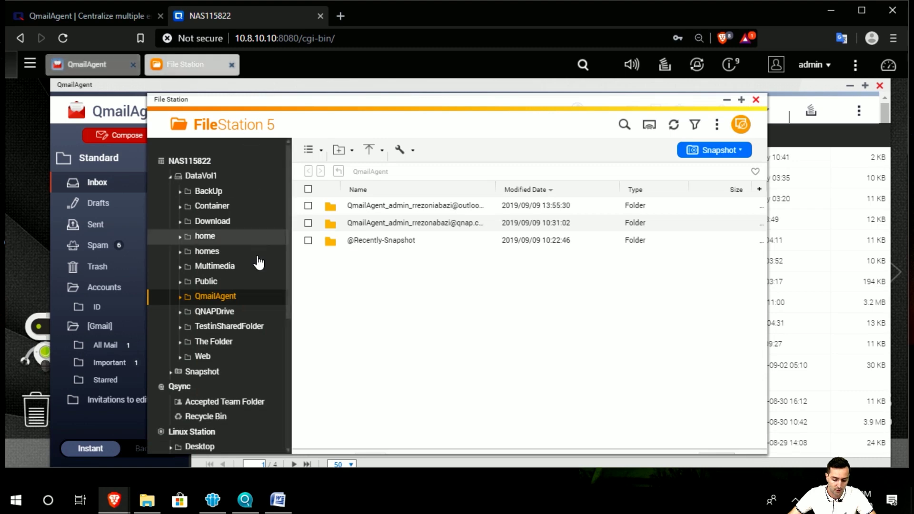
# Step: Browse to the qnap.com account's mail/2019/09/09 backup folder
pyautogui.moveTo(224, 102); pyautogui.dragTo(237, 102)
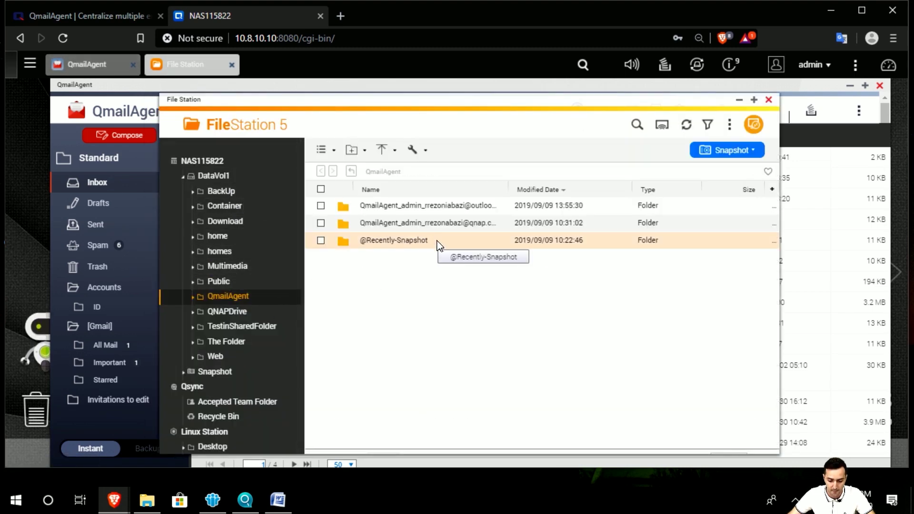
pyautogui.click(453, 231)
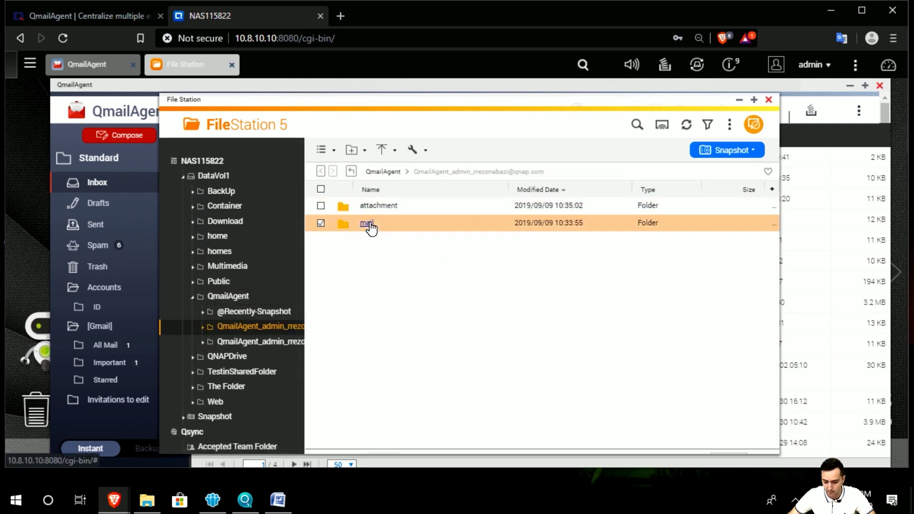
pyautogui.click(370, 224)
pyautogui.moveTo(408, 224); pyautogui.dragTo(363, 348)
pyautogui.click(369, 224)
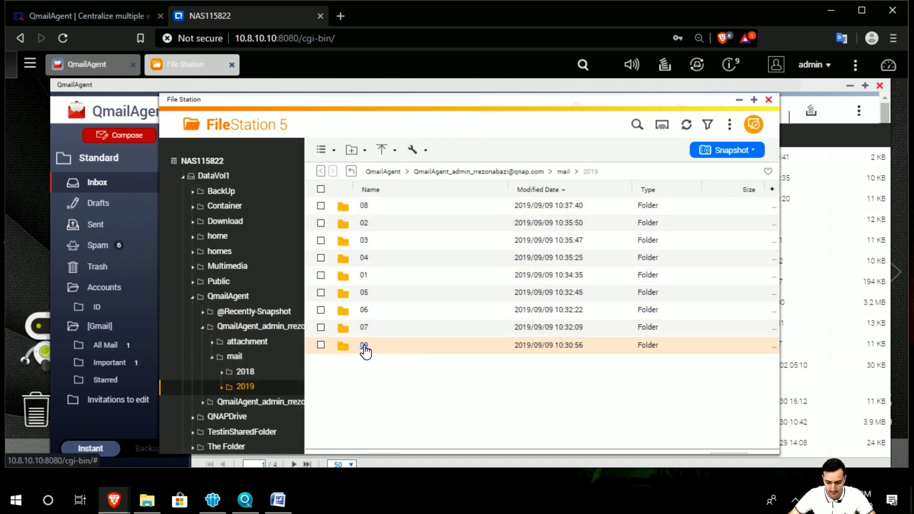
pyautogui.click(365, 346)
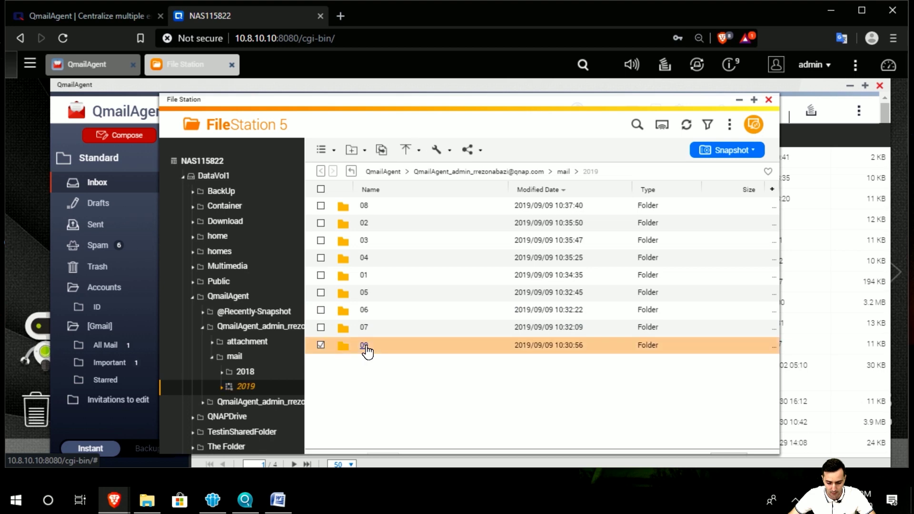
pyautogui.moveTo(370, 293); pyautogui.dragTo(364, 209)
pyautogui.click(365, 210)
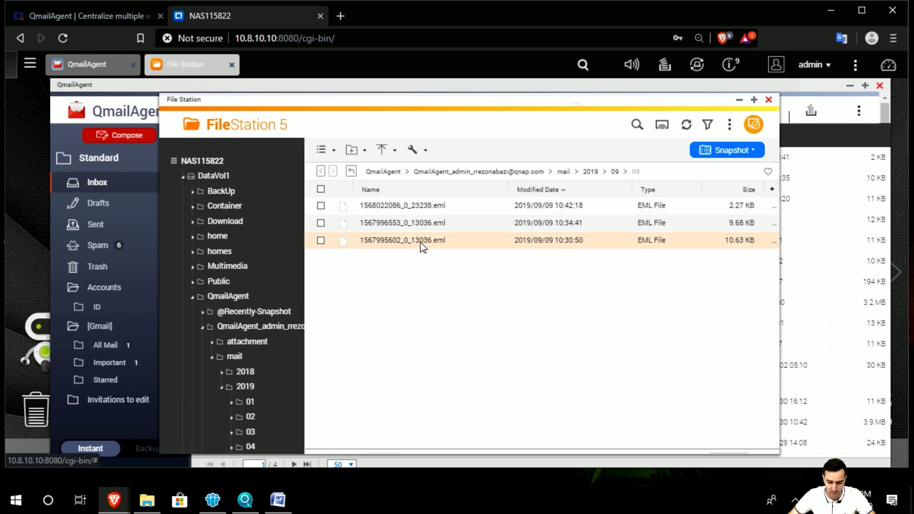
pyautogui.click(422, 243)
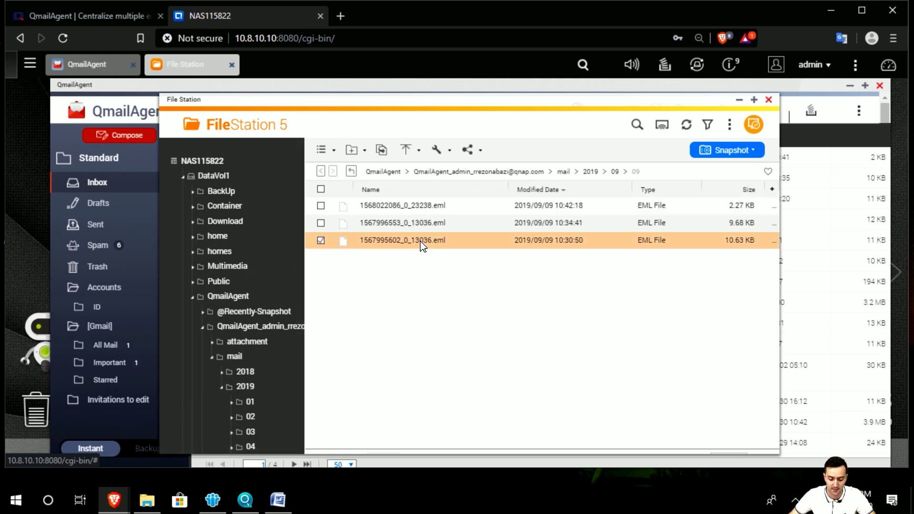
pyautogui.moveTo(419, 104); pyautogui.dragTo(414, 100)
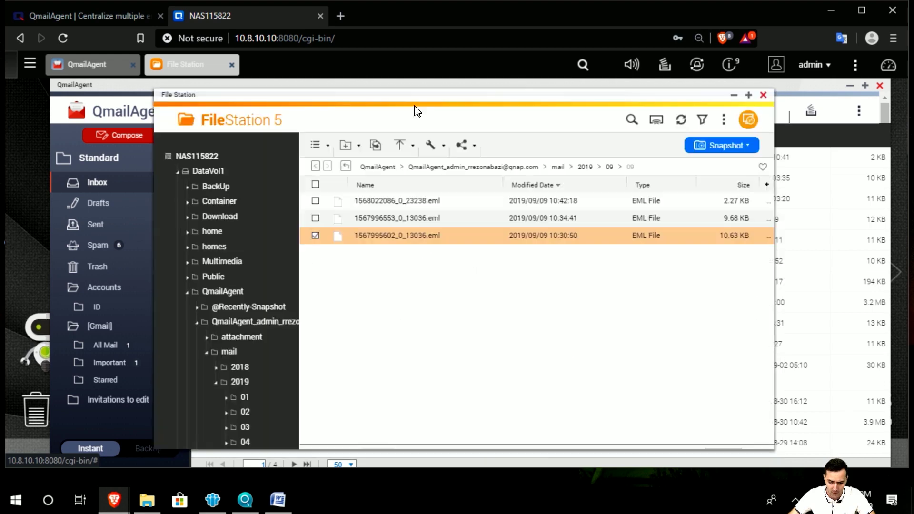
pyautogui.doubleClick(401, 238)
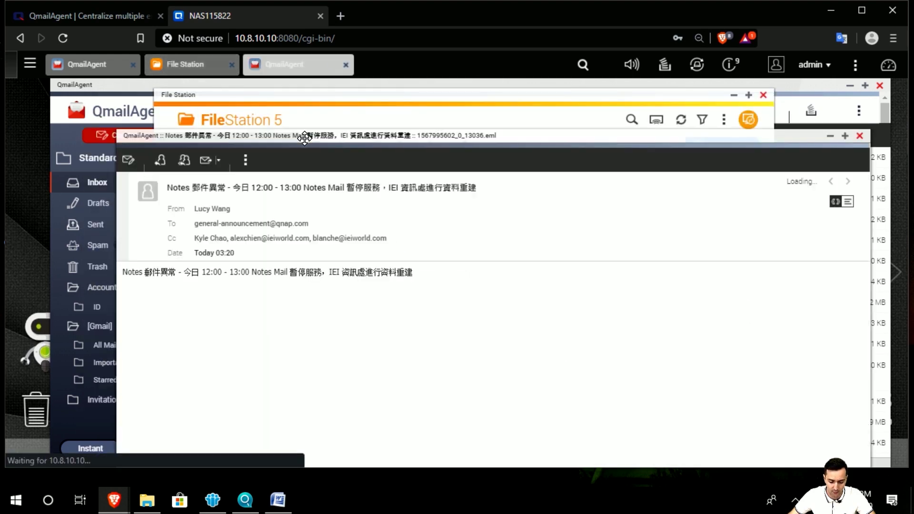
pyautogui.moveTo(305, 138); pyautogui.dragTo(241, 101)
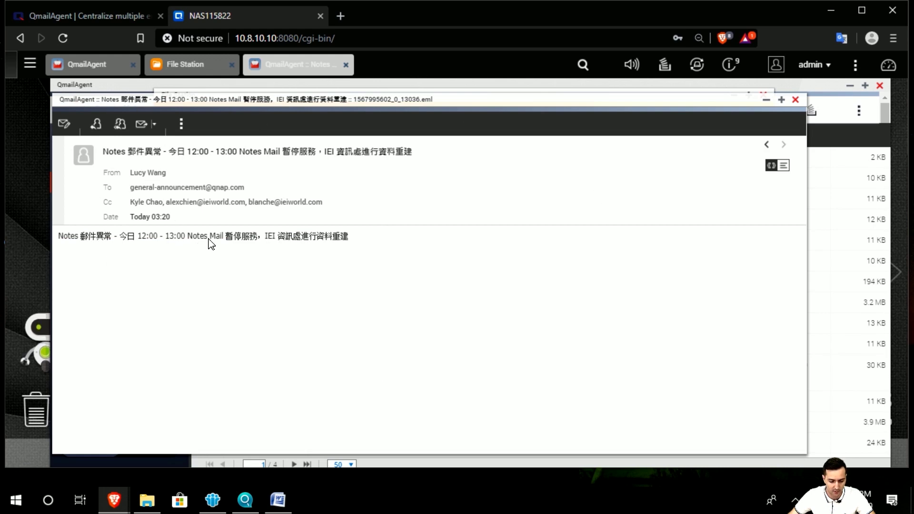
pyautogui.hotkey('ctrl', 'a')
pyautogui.click(118, 260)
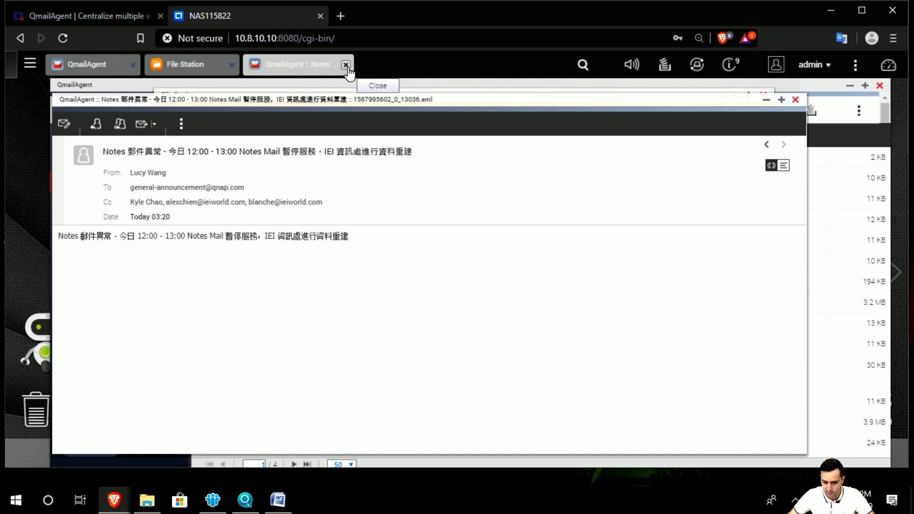
pyautogui.click(795, 99)
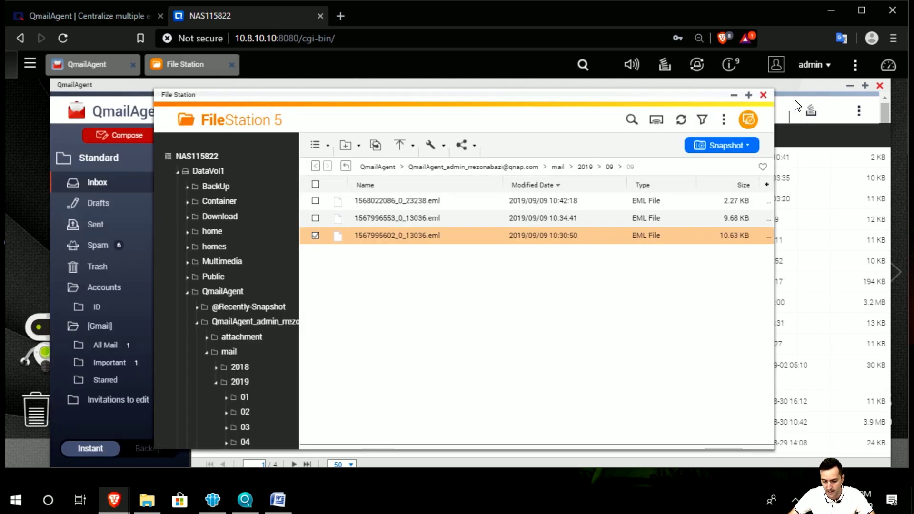
pyautogui.rightClick(392, 235)
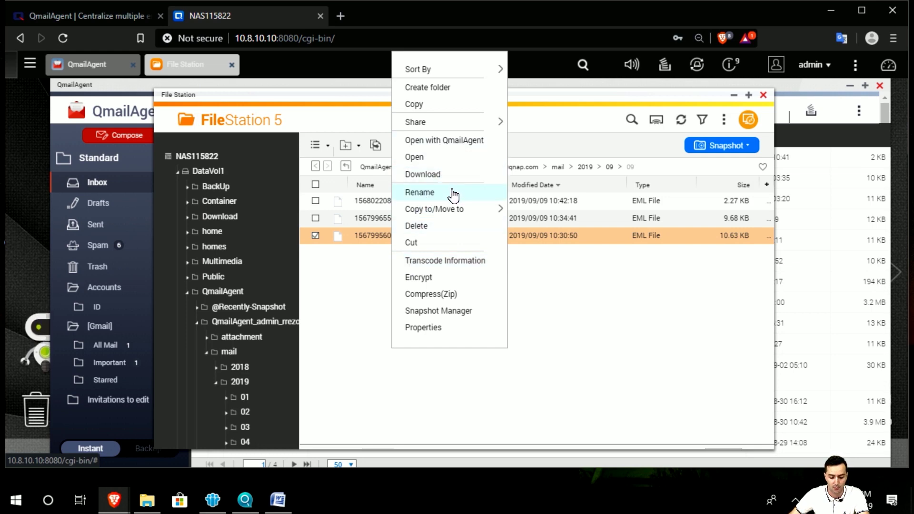
pyautogui.click(458, 288)
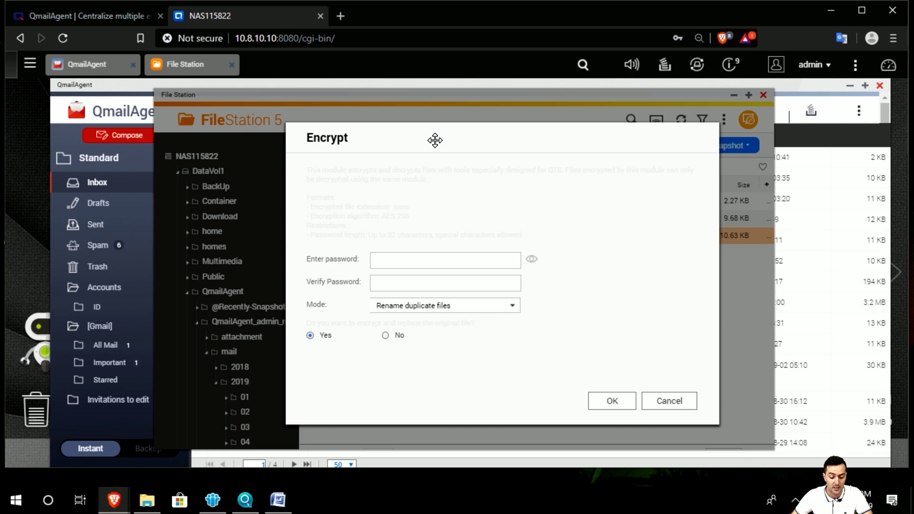
pyautogui.click(419, 259)
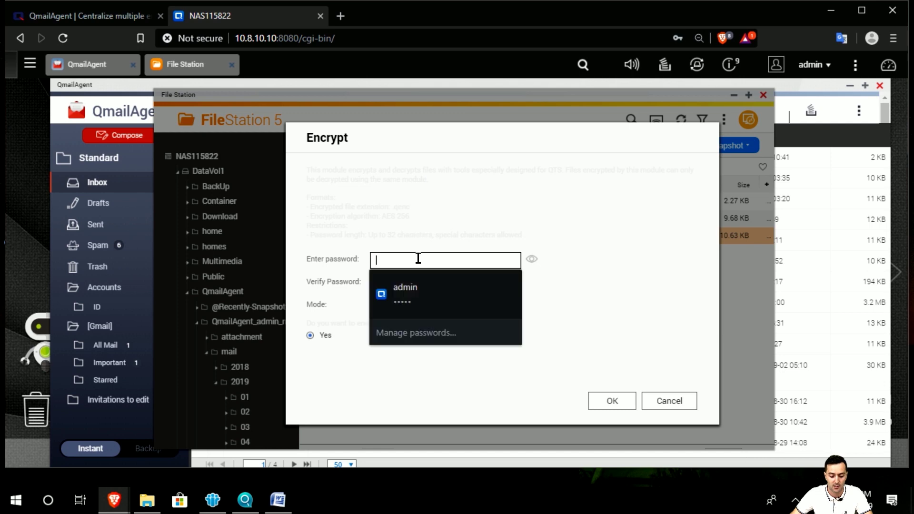
pyautogui.click(469, 266)
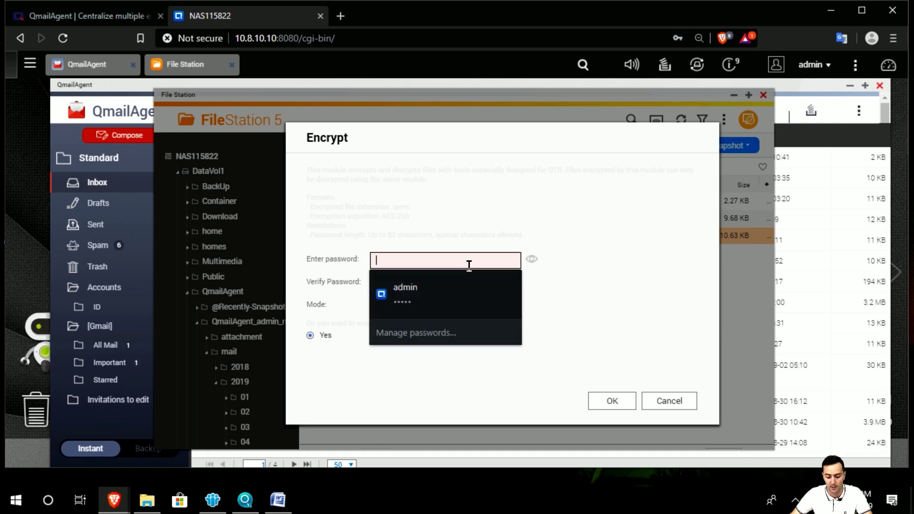
pyautogui.click(606, 266)
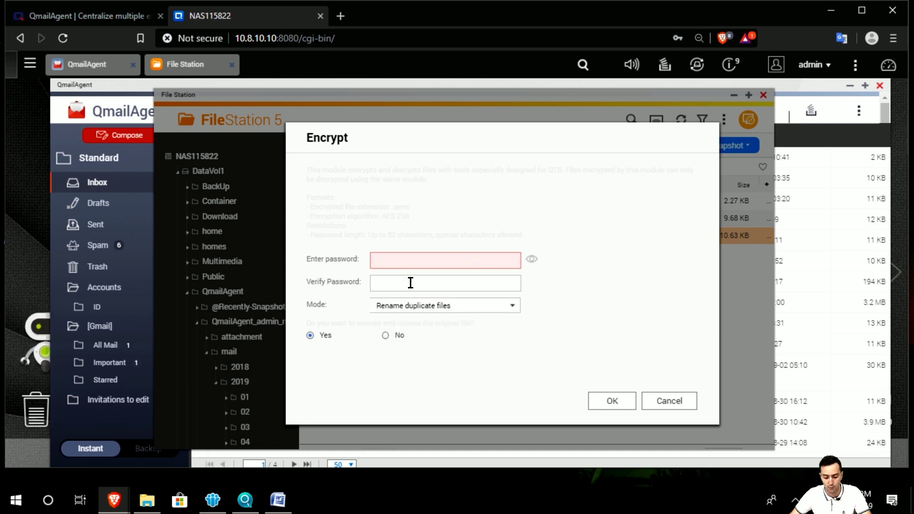
pyautogui.click(436, 308)
pyautogui.click(435, 307)
pyautogui.click(428, 262)
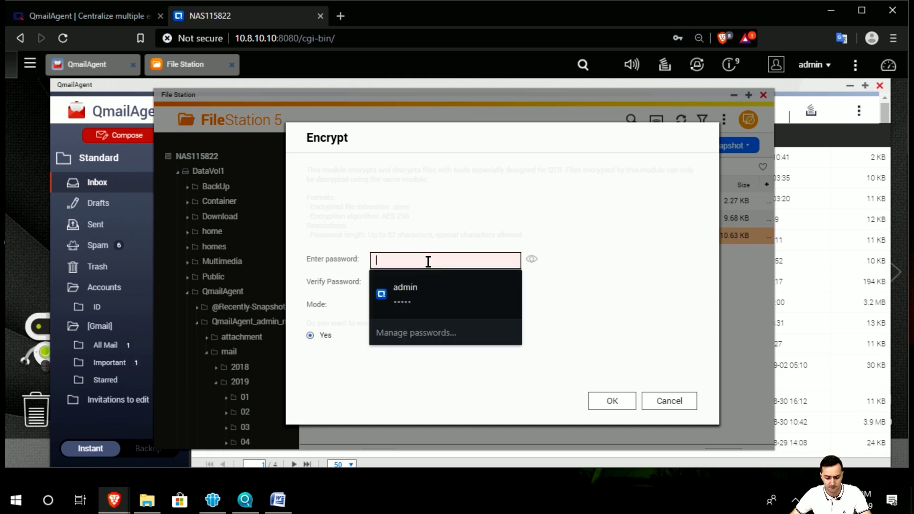
# Step: Enter and confirm the encryption password, keep Rename duplicate files, and encrypt
pyautogui.write('••••••')
pyautogui.click(433, 282)
pyautogui.write('••••••')
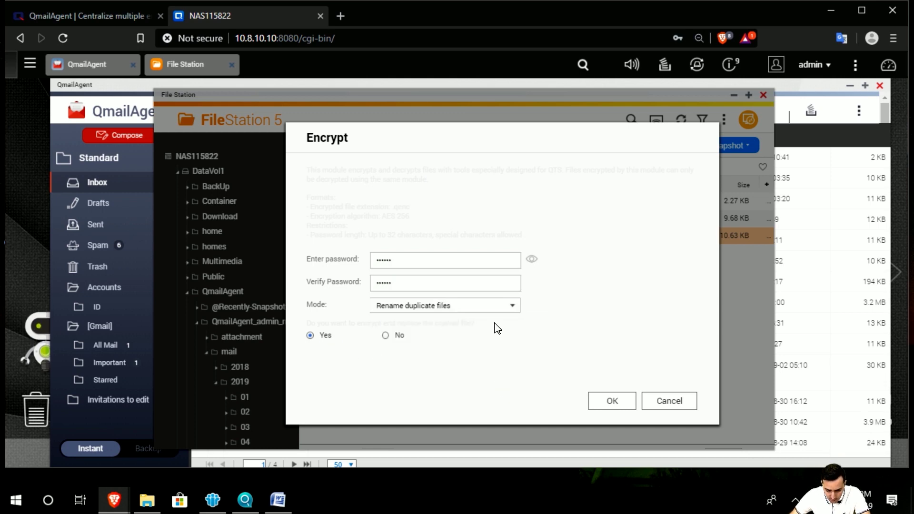
pyautogui.click(496, 309)
pyautogui.click(496, 313)
pyautogui.click(604, 405)
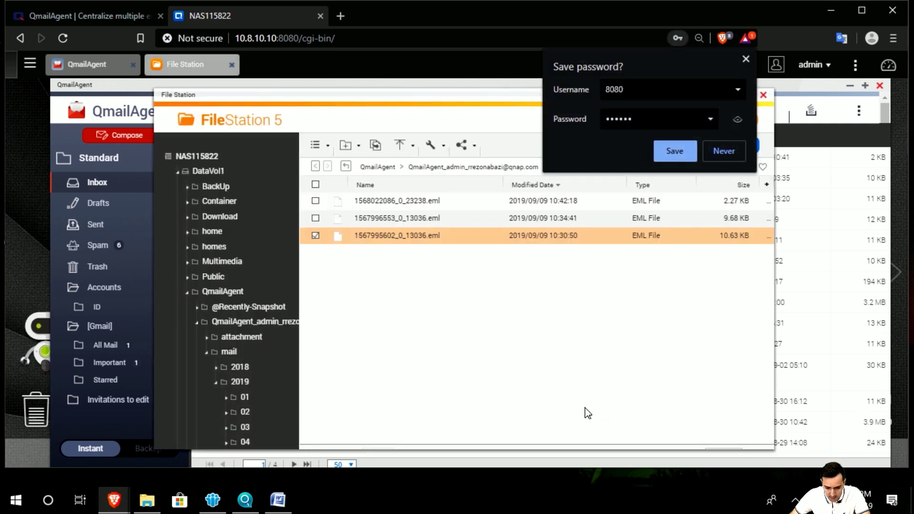
# Step: Decline saving the password, cancel downloading the .qenc file, and close File Station
pyautogui.click(746, 59)
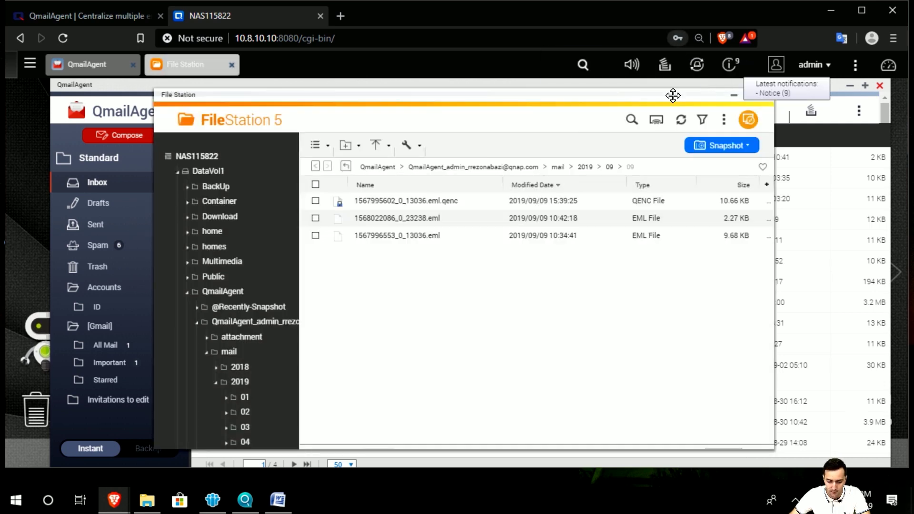
pyautogui.doubleClick(379, 201)
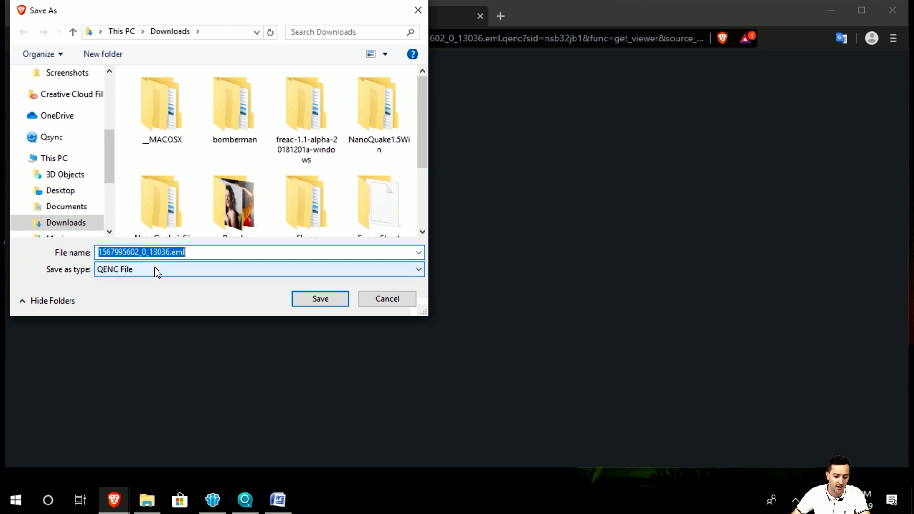
pyautogui.click(373, 298)
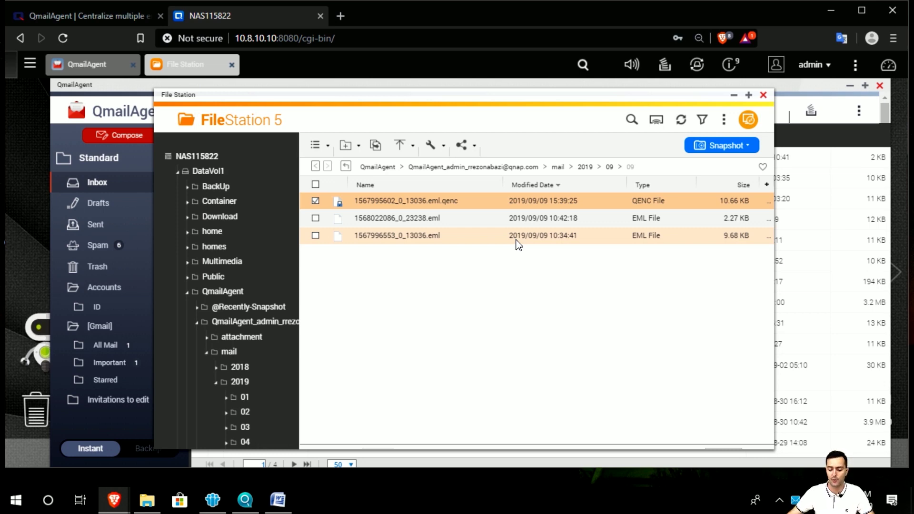
pyautogui.click(764, 96)
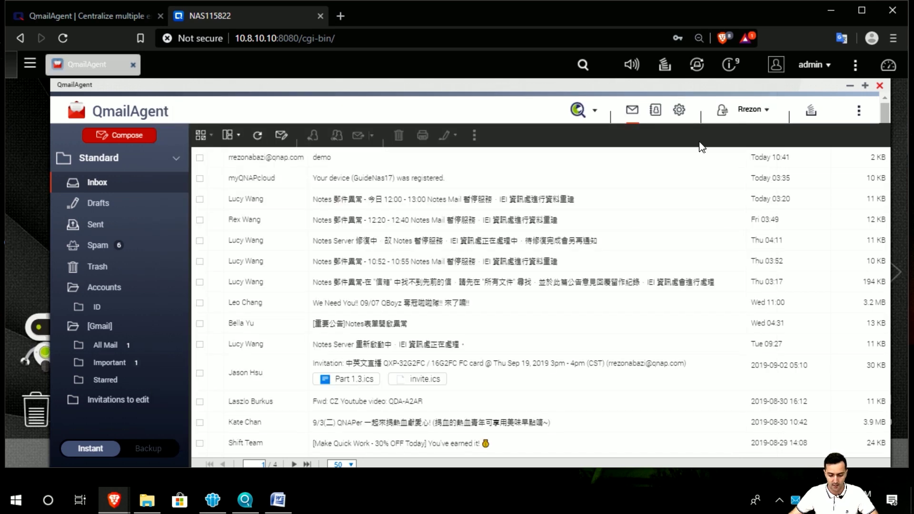
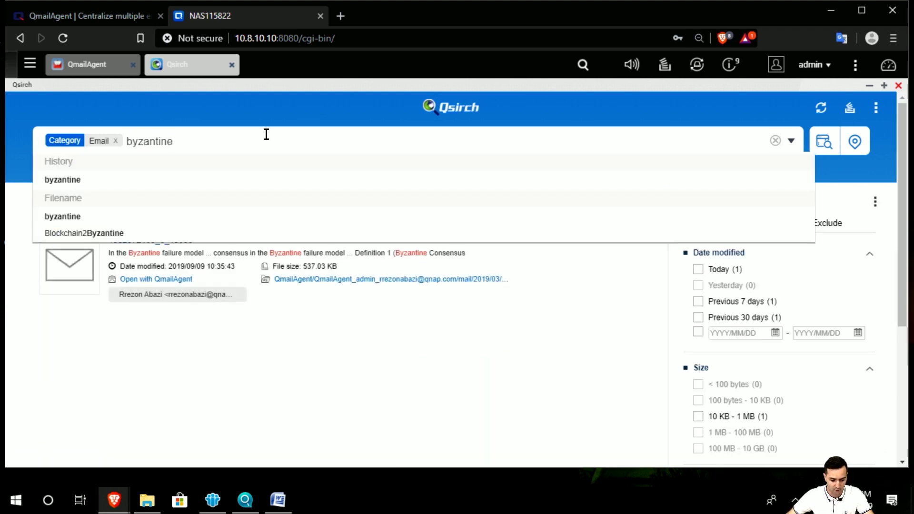
# Step: Dismiss the search suggestions so the single 'byzantine' email result is shown
pyautogui.click(80, 352)
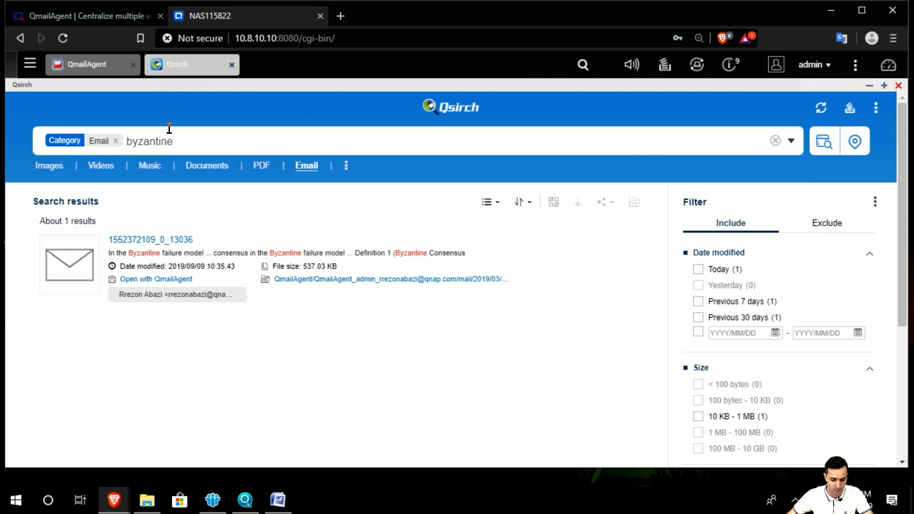
pyautogui.click(185, 249)
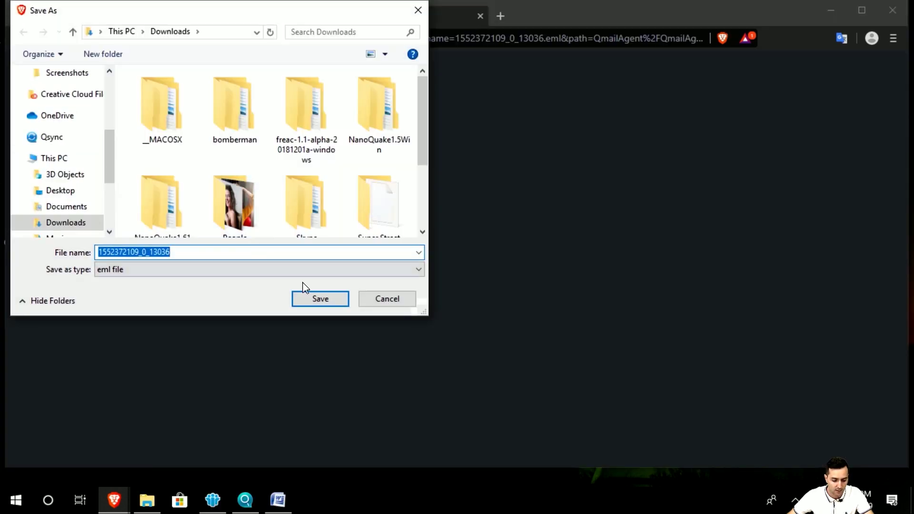
pyautogui.click(367, 299)
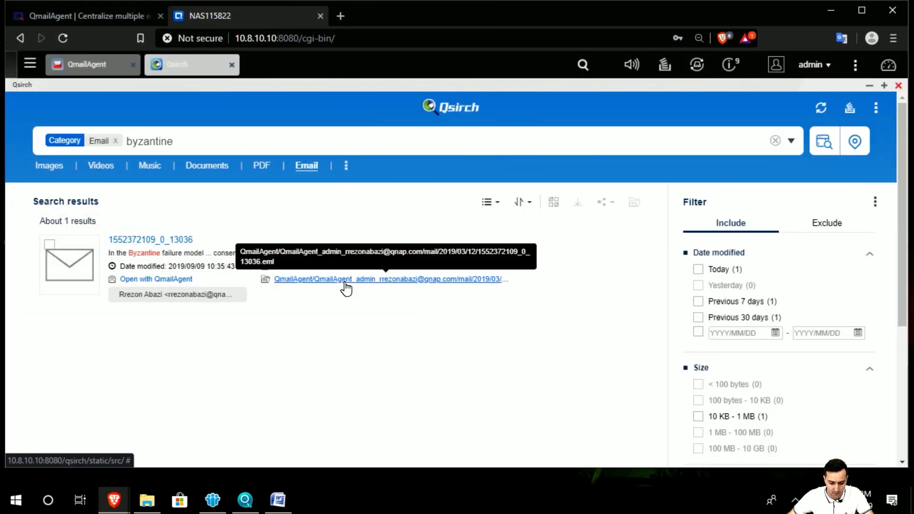
pyautogui.click(183, 281)
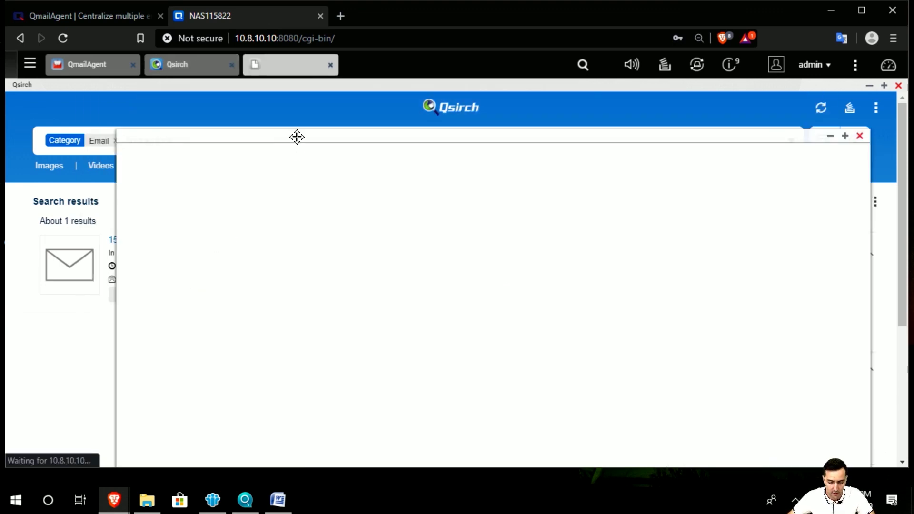
pyautogui.moveTo(296, 137); pyautogui.dragTo(244, 107)
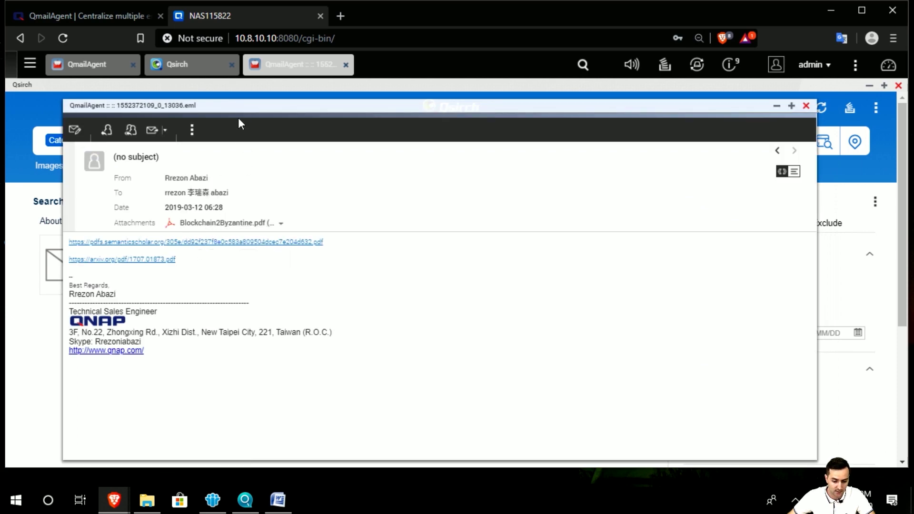
pyautogui.moveTo(249, 107); pyautogui.dragTo(218, 108)
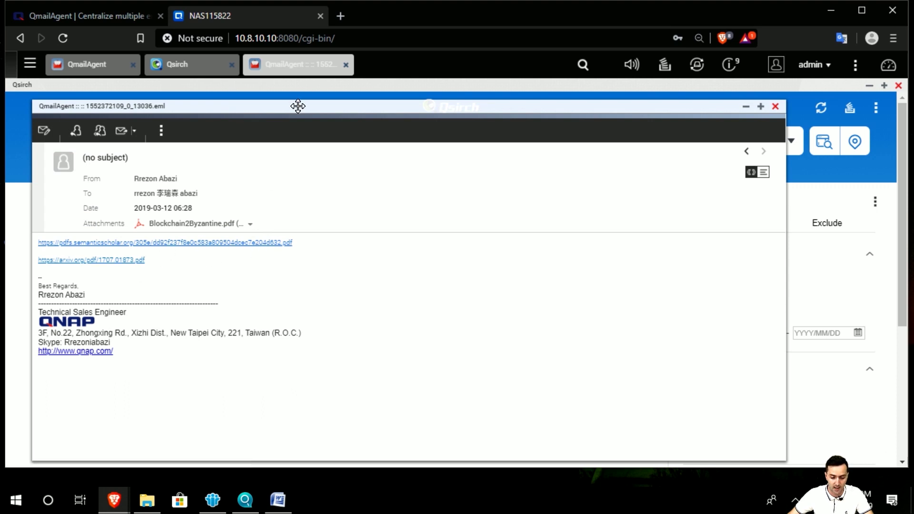
pyautogui.moveTo(299, 108); pyautogui.dragTo(327, 136)
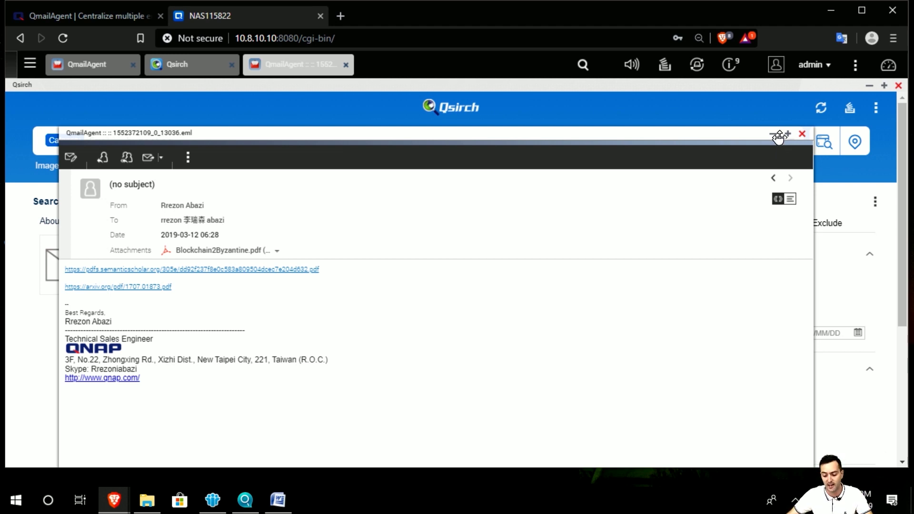
pyautogui.click(803, 134)
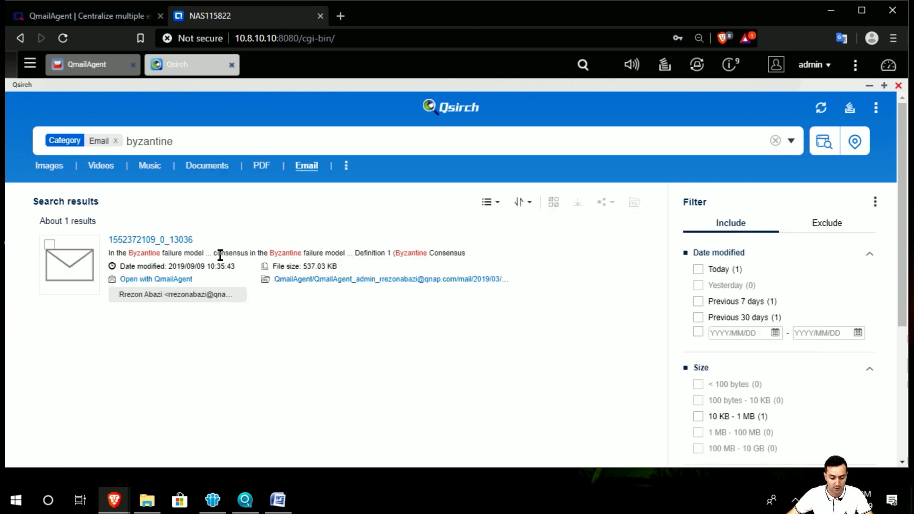
# Step: Highlight the Byzantine words in the matching email's snippet
pyautogui.moveTo(220, 256); pyautogui.dragTo(306, 247)
pyautogui.click(113, 278)
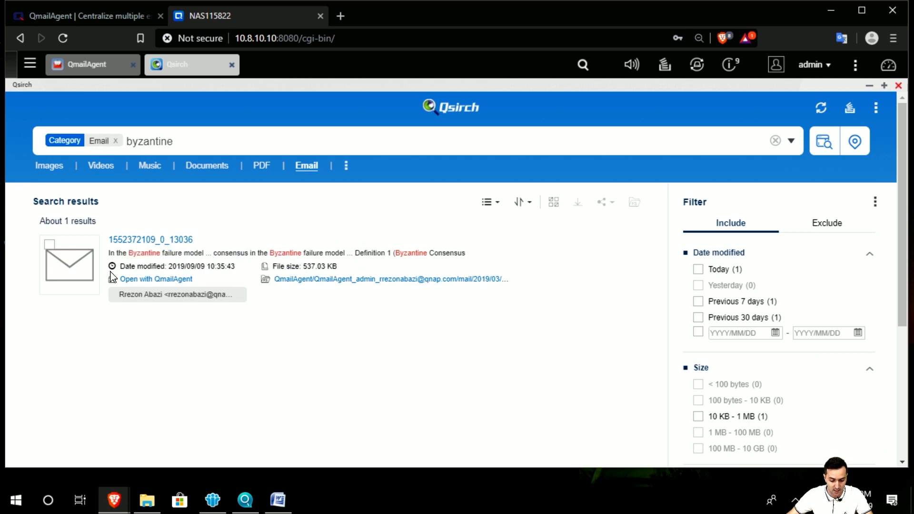
pyautogui.moveTo(114, 252); pyautogui.dragTo(202, 252)
pyautogui.click(167, 253)
pyautogui.doubleClick(145, 253)
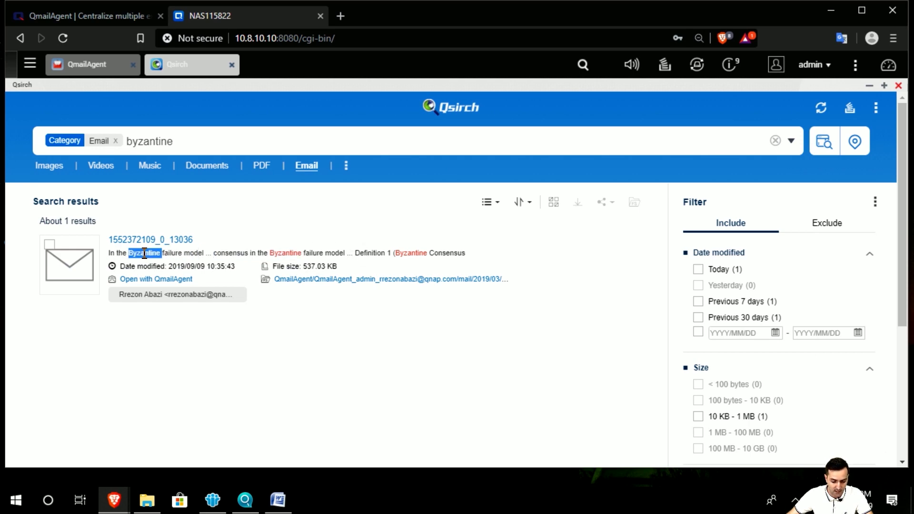
pyautogui.doubleClick(296, 253)
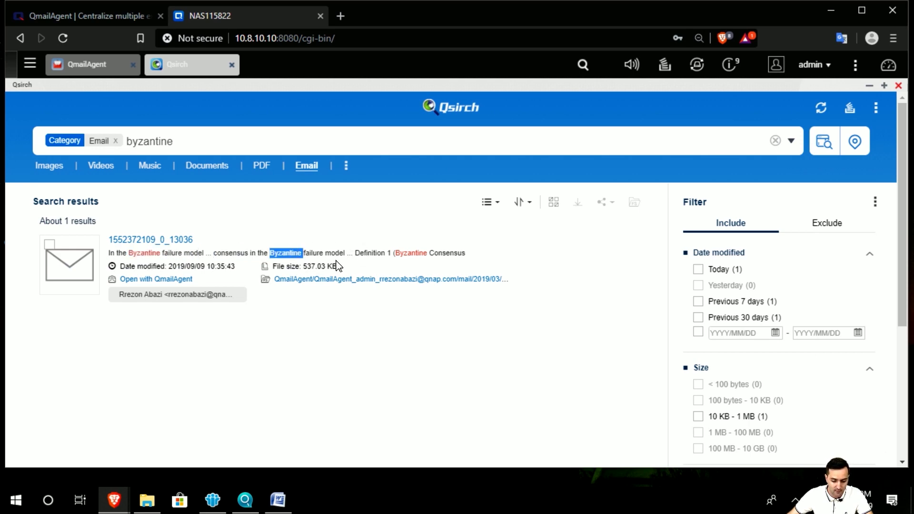
pyautogui.doubleClick(411, 252)
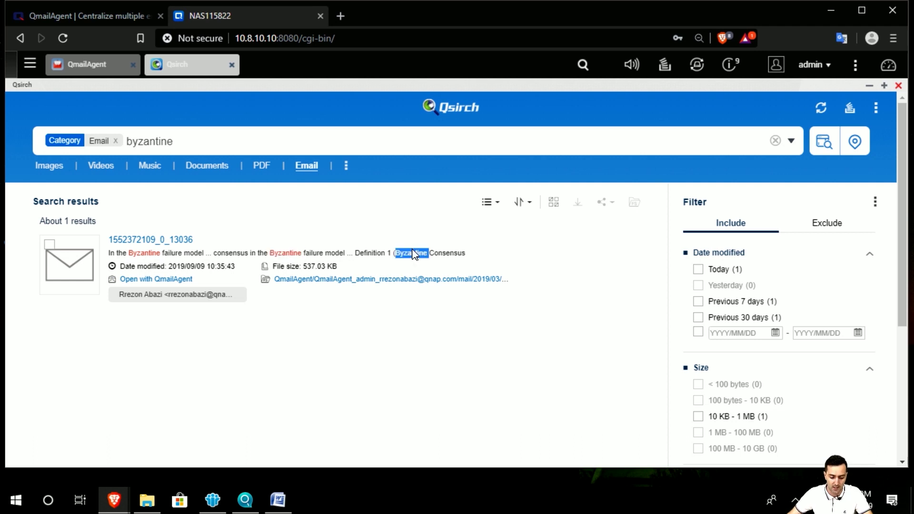
# Step: Trim the Qsirch search term from 'byzantine' down to 'byz'
pyautogui.click(201, 251)
pyautogui.click(242, 135)
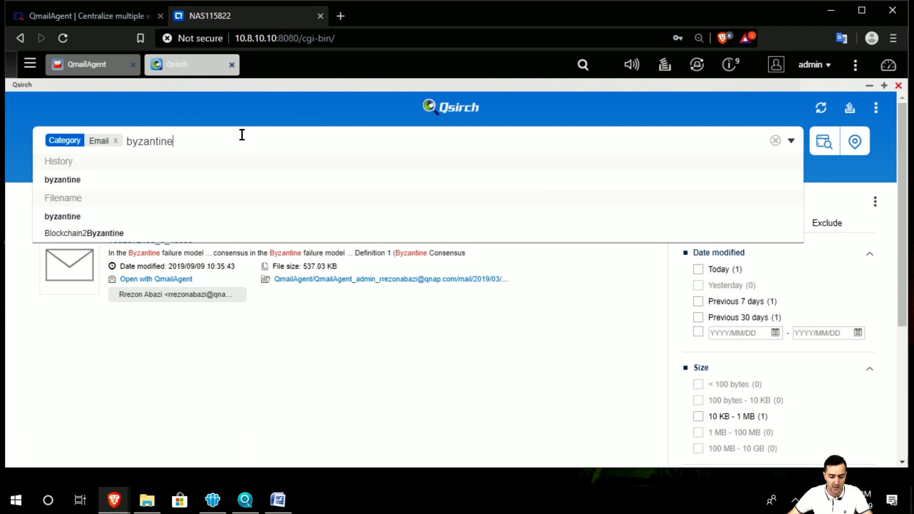
pyautogui.press('BackSpace')
pyautogui.press('BackSpace')
pyautogui.press('BackSpace')
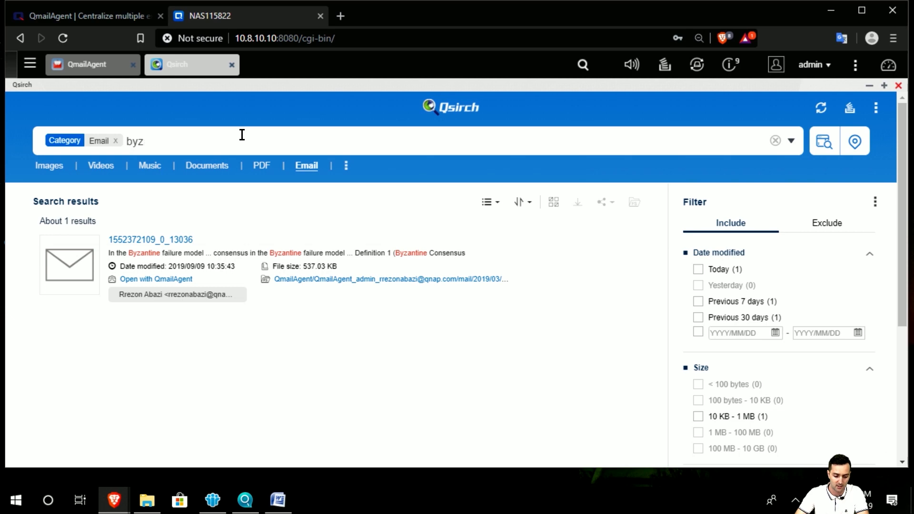
# Step: Tick the calendar invitation email in the QmailAgent Inbox and scroll through the list
pyautogui.click(88, 65)
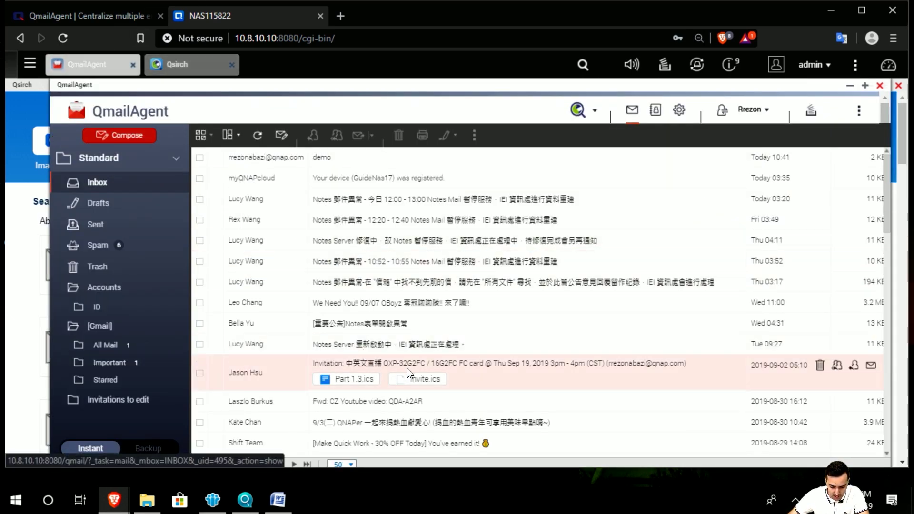
pyautogui.click(481, 367)
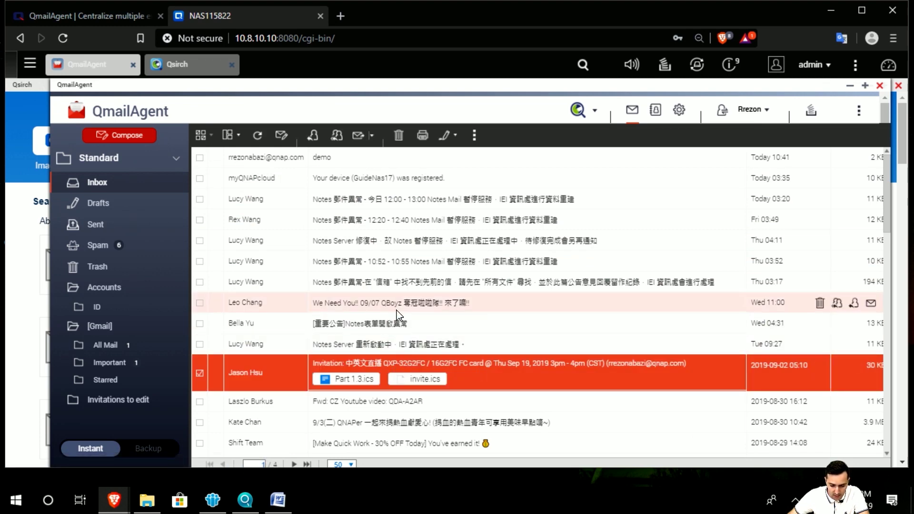
pyautogui.scroll(-10, 409, 305)
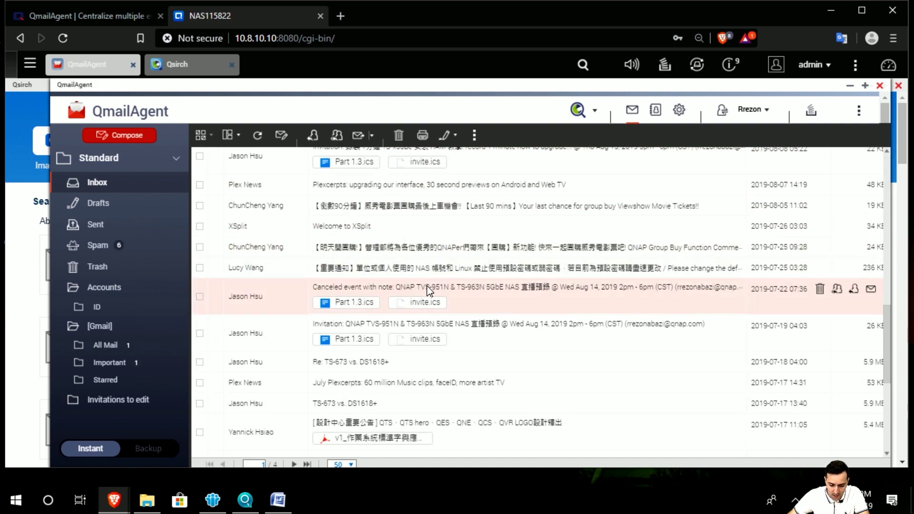
pyautogui.scroll(10, 410, 385)
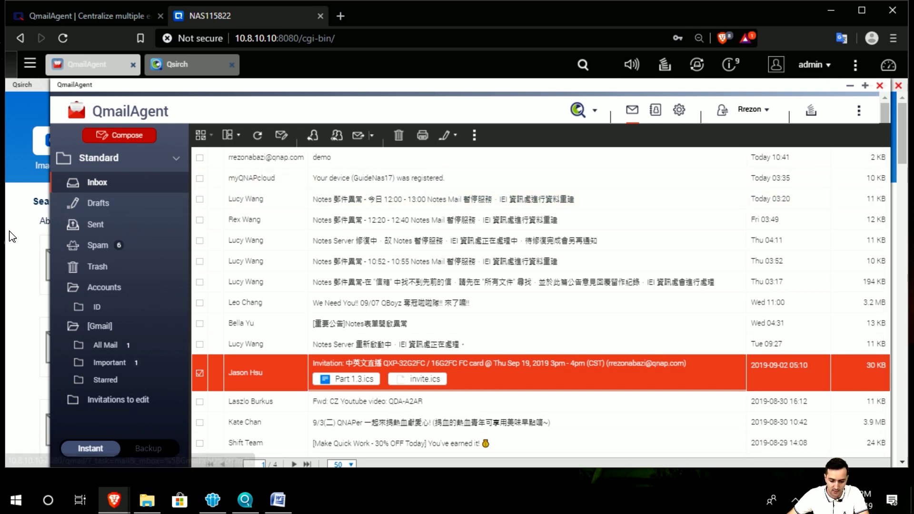
# Step: Search the Qsirch emails for 'guidenas' to list the device-registration messages
pyautogui.click(850, 86)
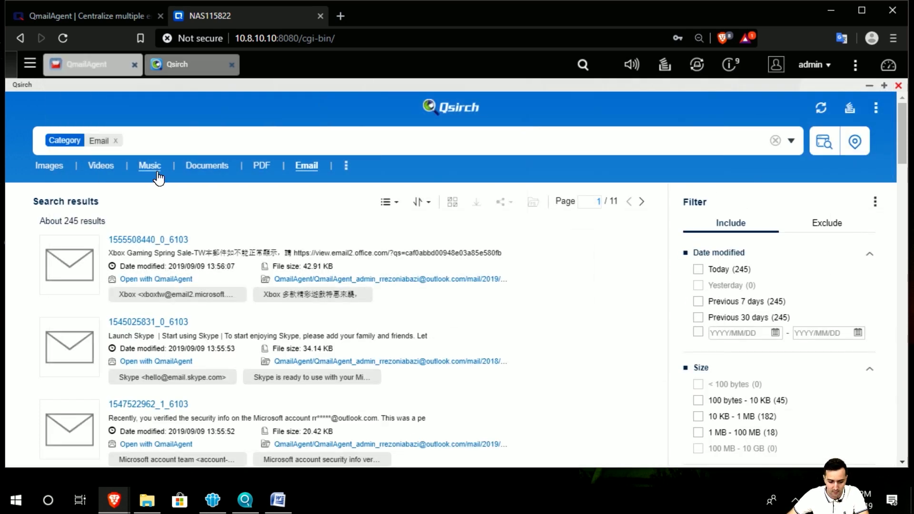
pyautogui.click(164, 144)
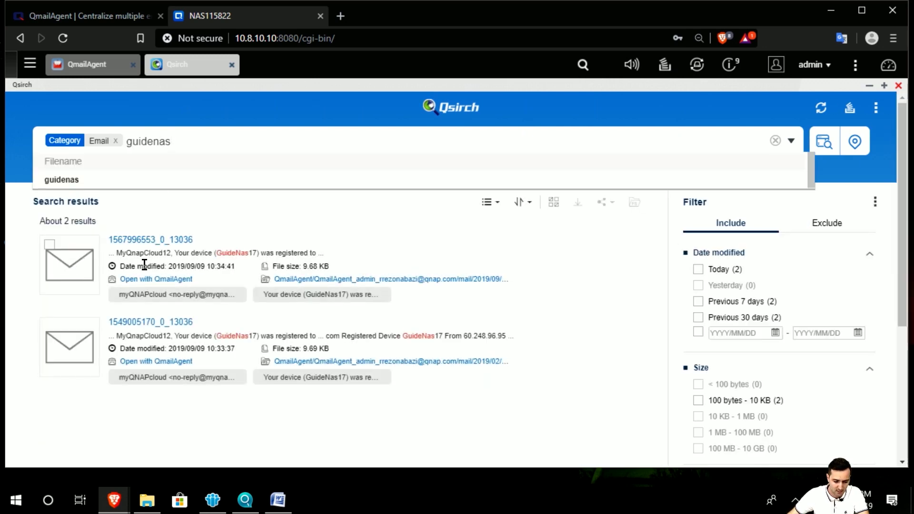
pyautogui.click(231, 255)
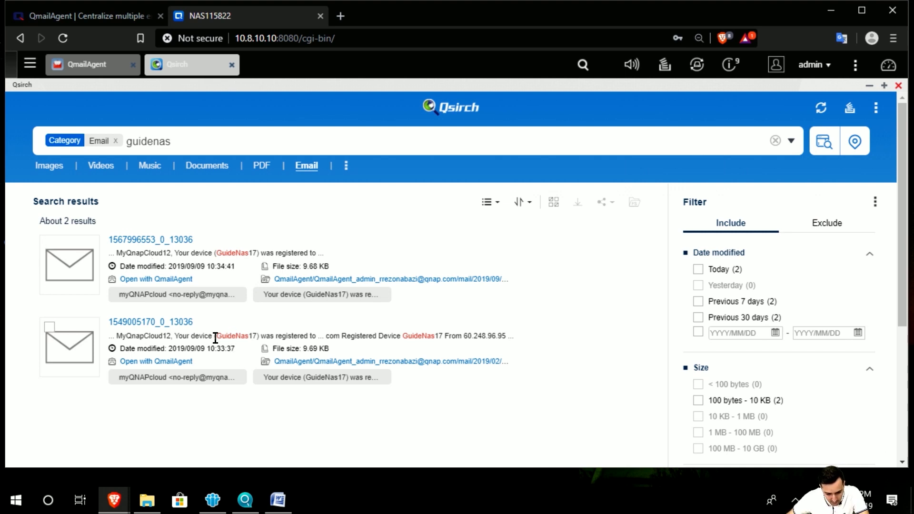
# Step: View the second registration email in QmailAgent, then close it
pyautogui.click(176, 280)
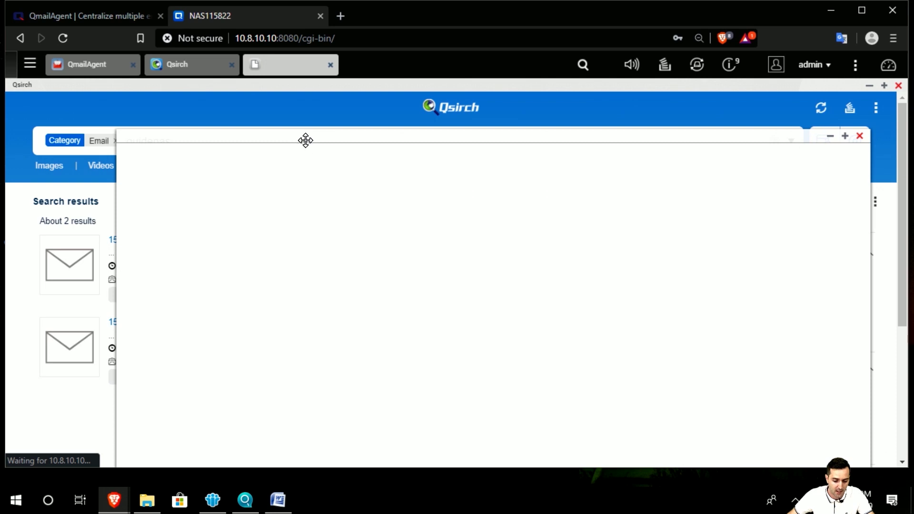
pyautogui.moveTo(306, 140); pyautogui.dragTo(264, 131)
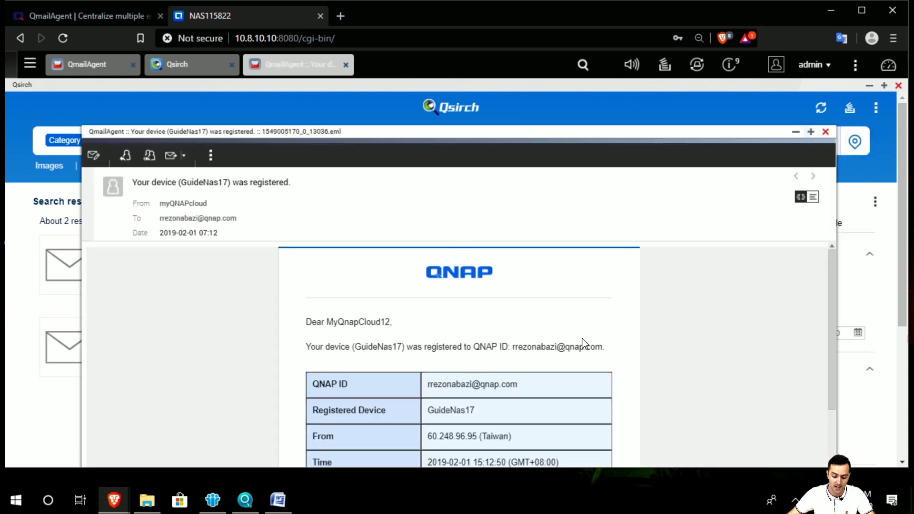
pyautogui.click(827, 133)
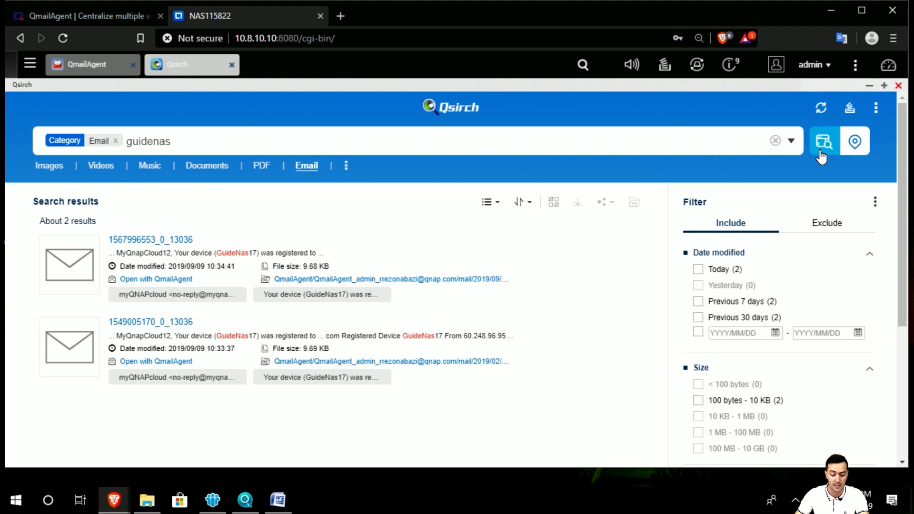
# Step: Close Qsirch and maximize the QmailAgent inbox window
pyautogui.click(231, 67)
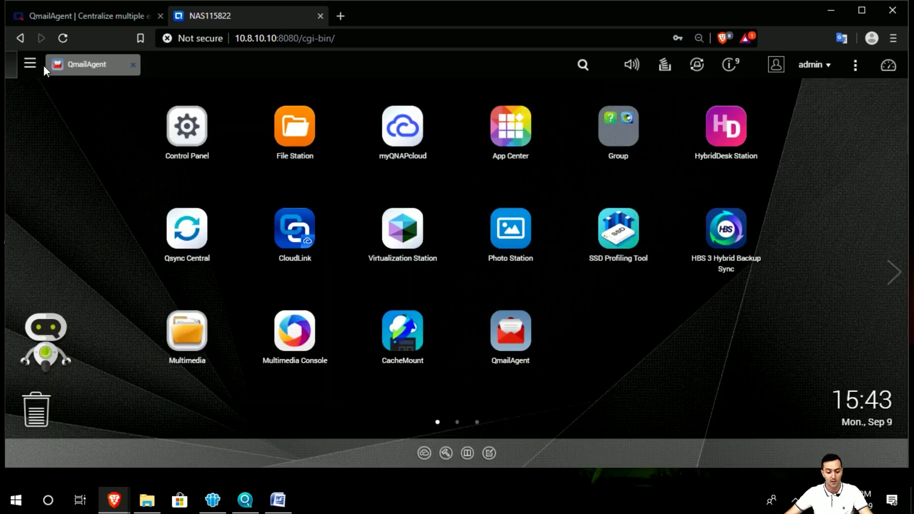
pyautogui.click(85, 64)
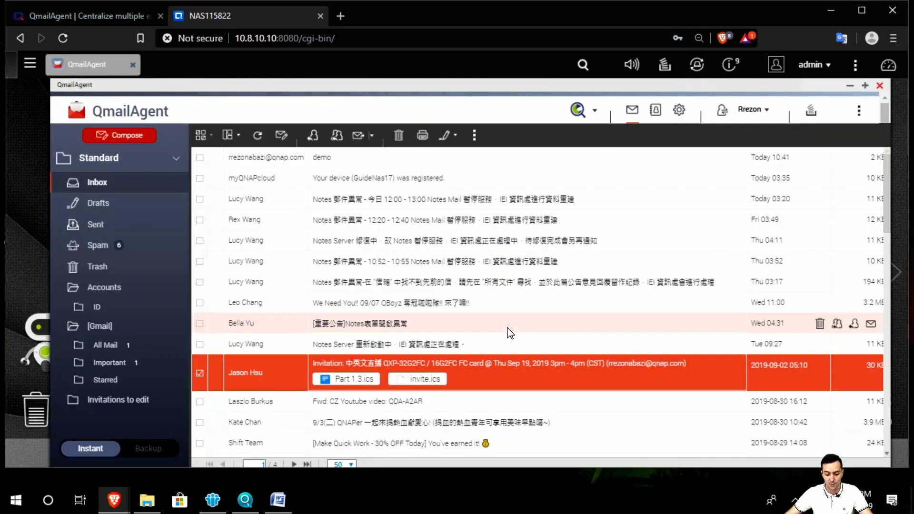
pyautogui.doubleClick(424, 85)
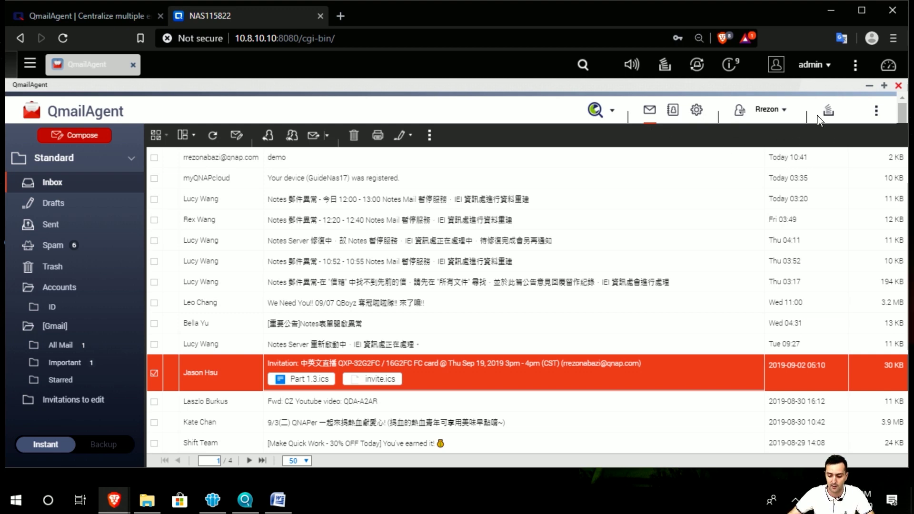
pyautogui.click(875, 110)
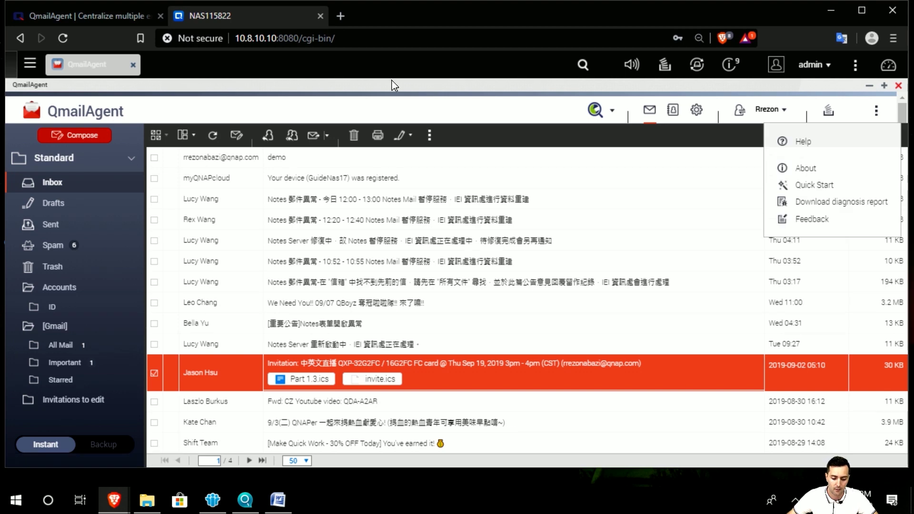
# Step: Start a new message to the recipient's e-mail address with the suggested subject 'demo'
pyautogui.click(90, 137)
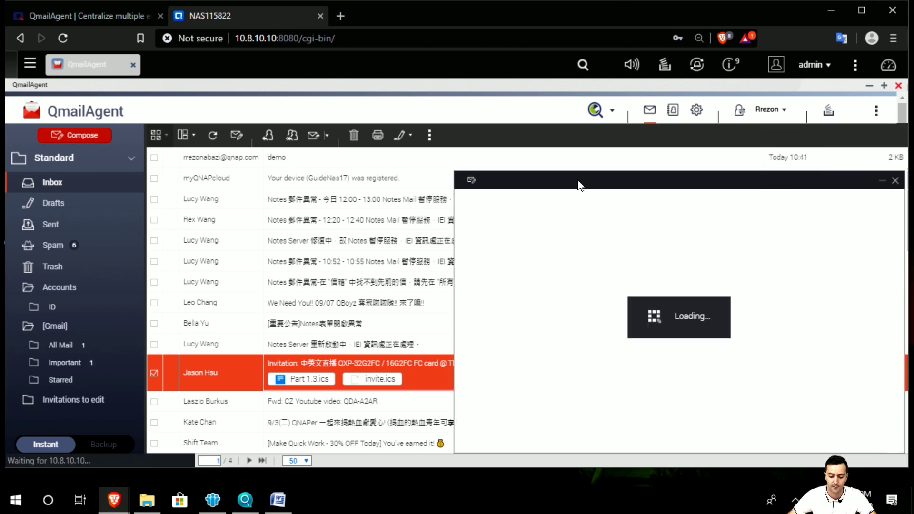
pyautogui.moveTo(544, 183); pyautogui.dragTo(461, 162)
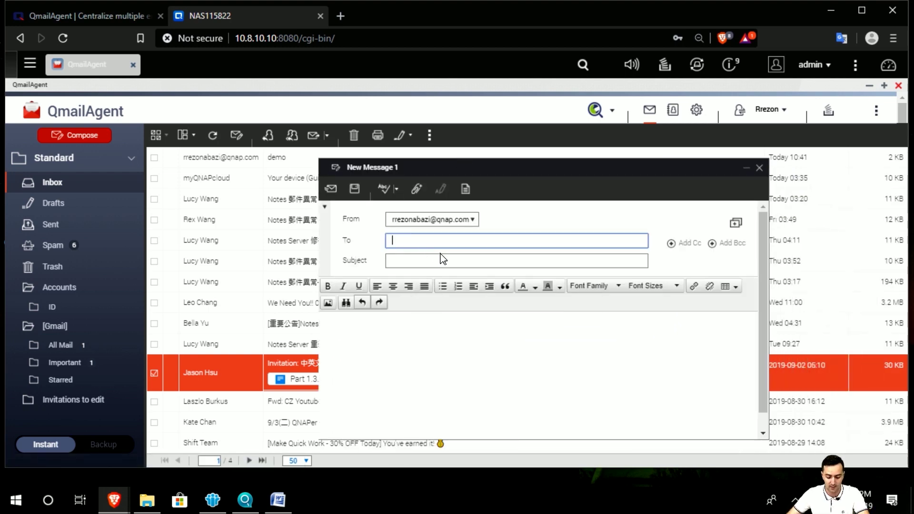
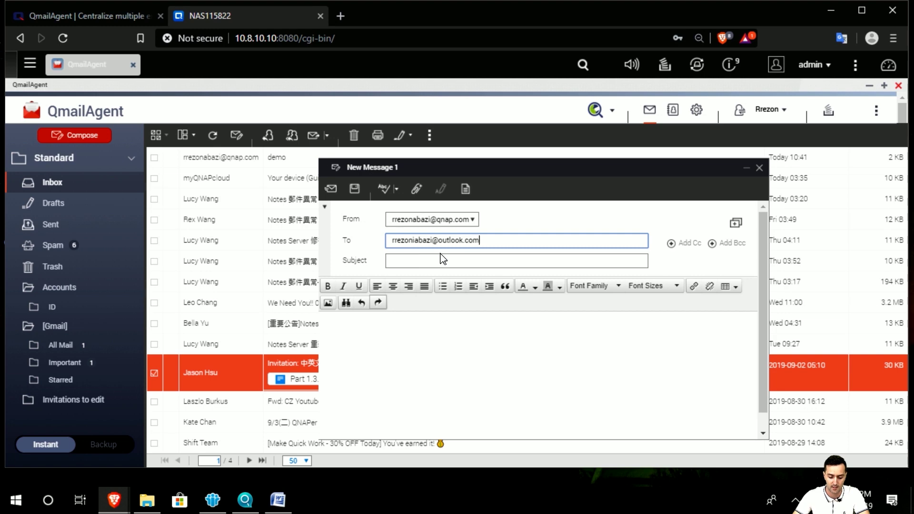
pyautogui.click(446, 258)
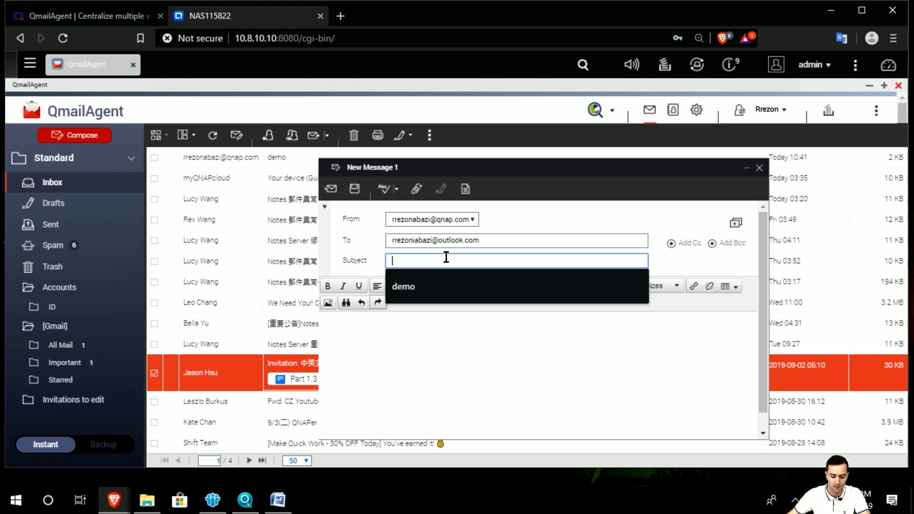
pyautogui.click(465, 281)
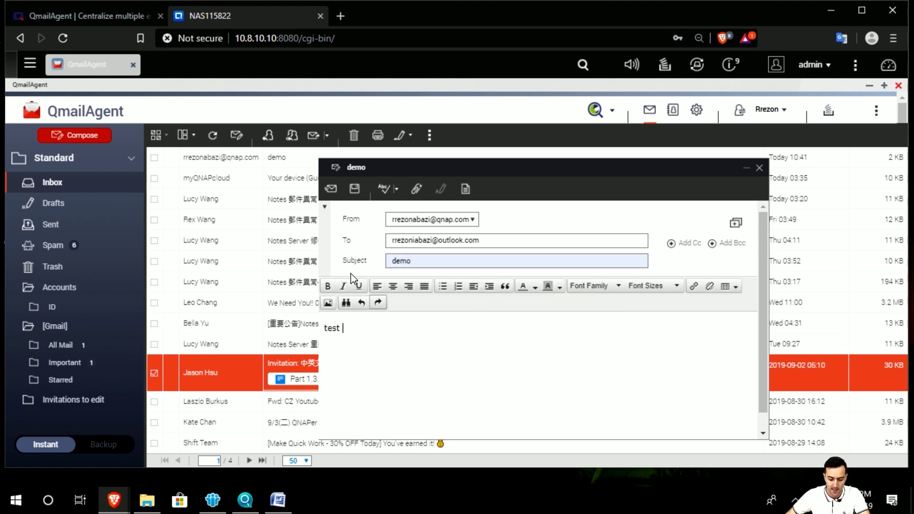
# Step: Reposition and enlarge the compose window to uncover the sender list
pyautogui.moveTo(464, 167); pyautogui.dragTo(372, 159)
pyautogui.moveTo(511, 175); pyautogui.dragTo(486, 152)
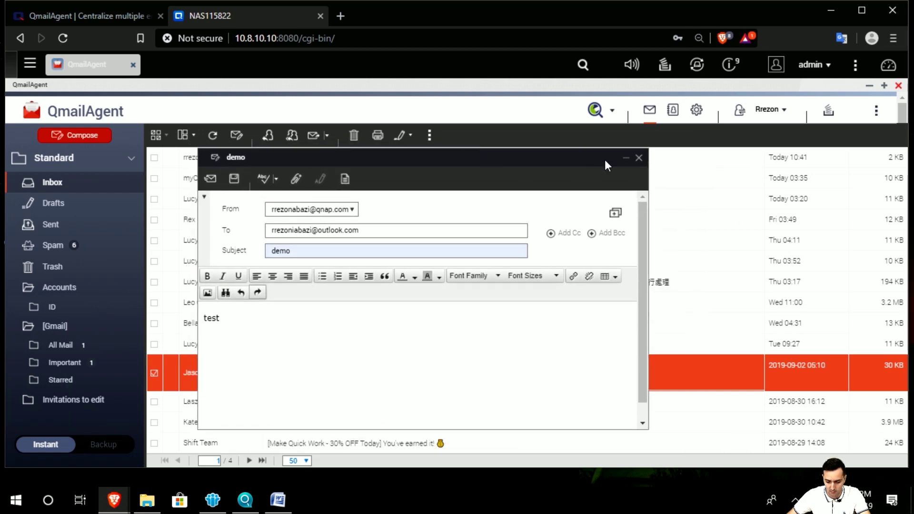
pyautogui.moveTo(216, 160); pyautogui.dragTo(140, 140)
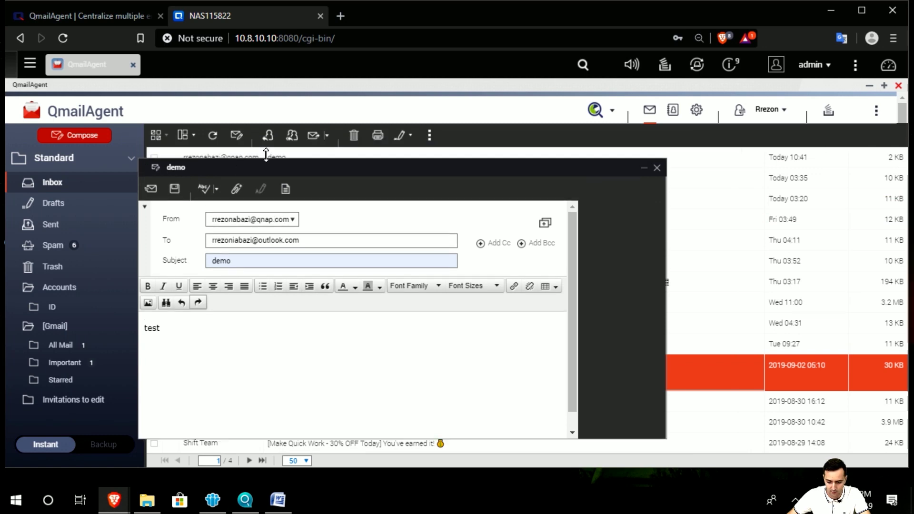
pyautogui.moveTo(274, 145); pyautogui.dragTo(357, 153)
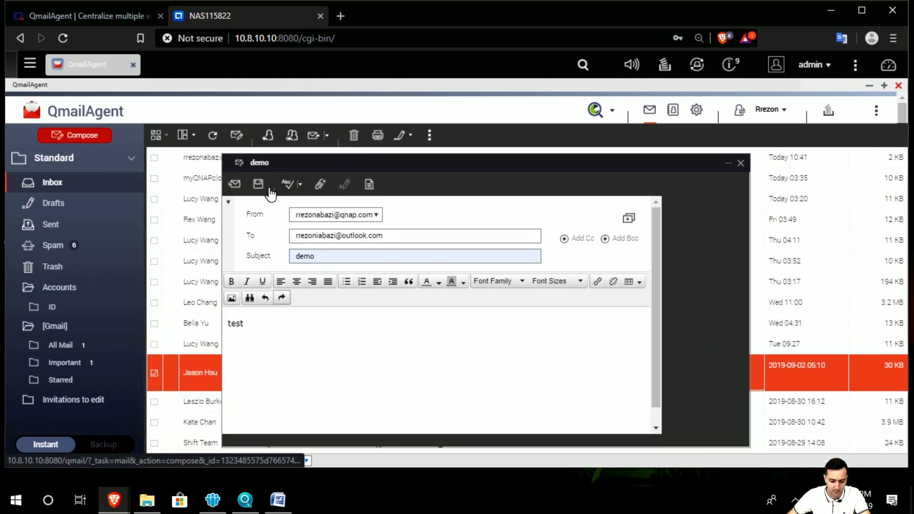
# Step: Choose demo.mp4 from the NAS as the message attachment
pyautogui.click(320, 186)
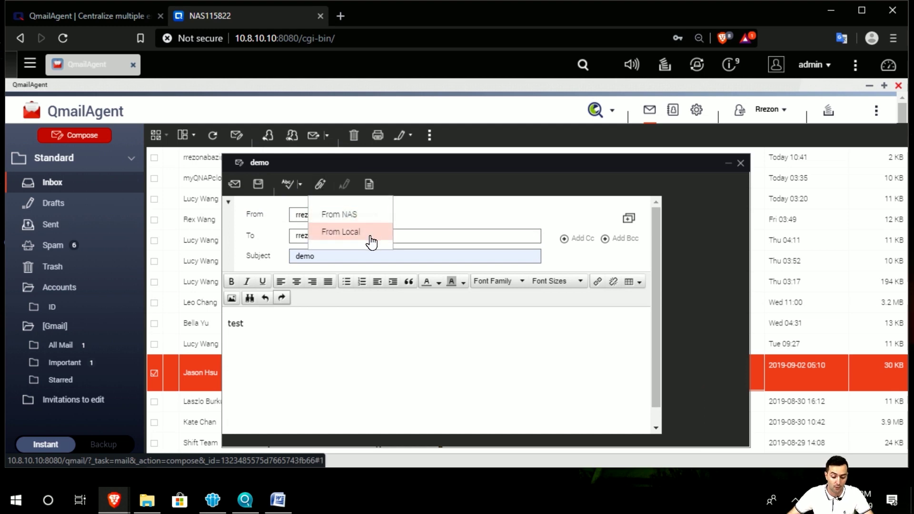
pyautogui.click(371, 215)
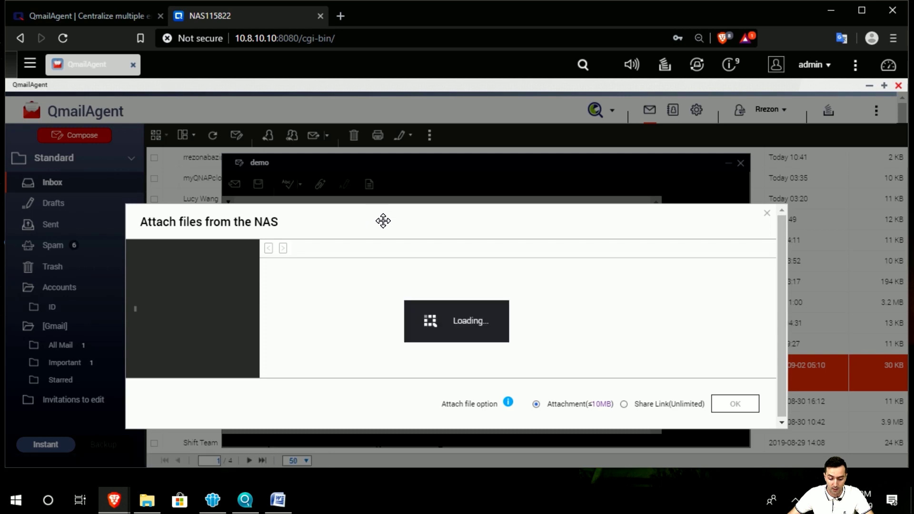
pyautogui.moveTo(337, 216); pyautogui.dragTo(362, 200)
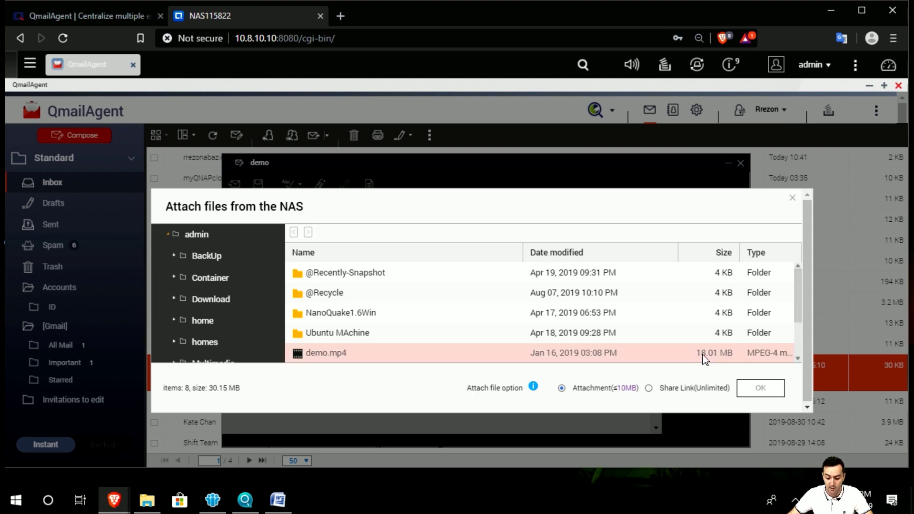
pyautogui.click(307, 353)
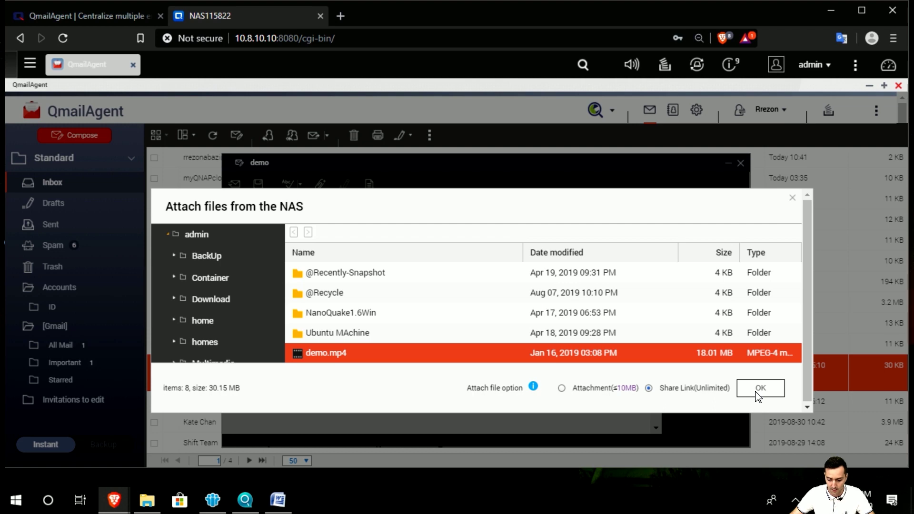
# Step: Attach it as a NAS Share Link (SmartShare) and send the demo message
pyautogui.click(758, 396)
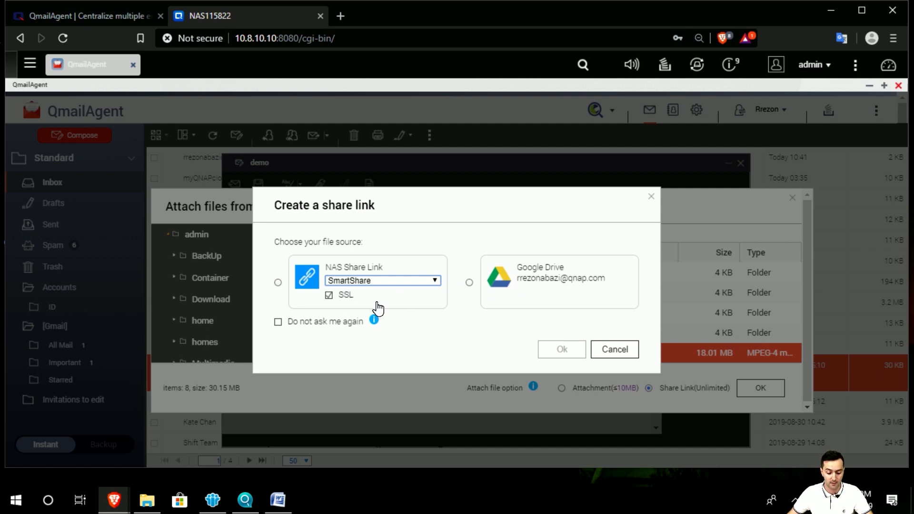
pyautogui.click(278, 283)
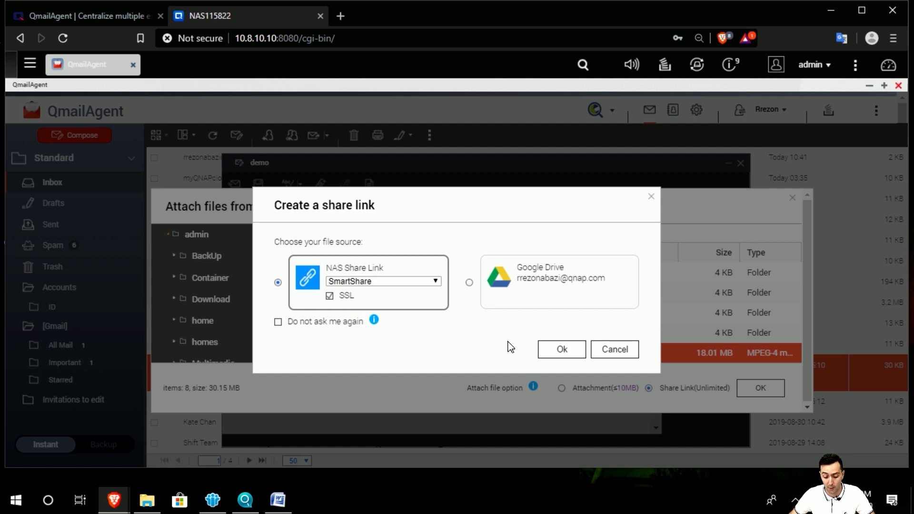
pyautogui.click(554, 353)
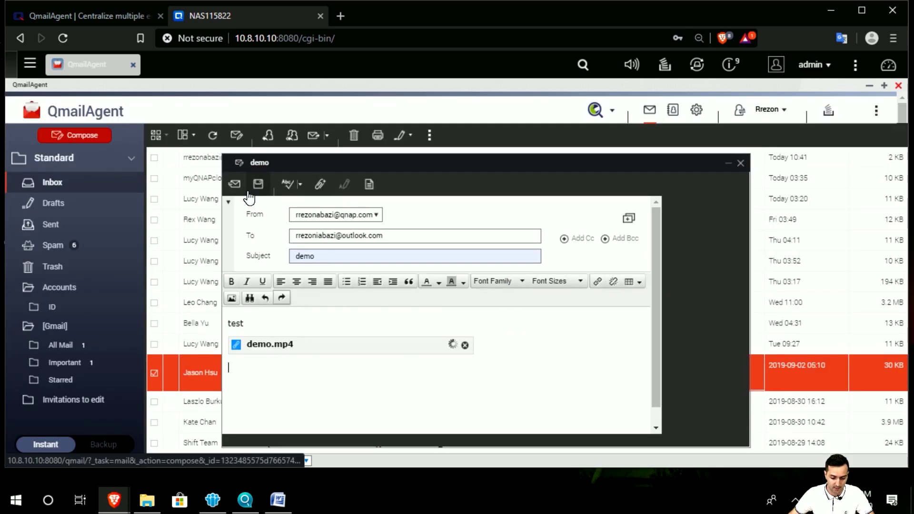
pyautogui.click(234, 184)
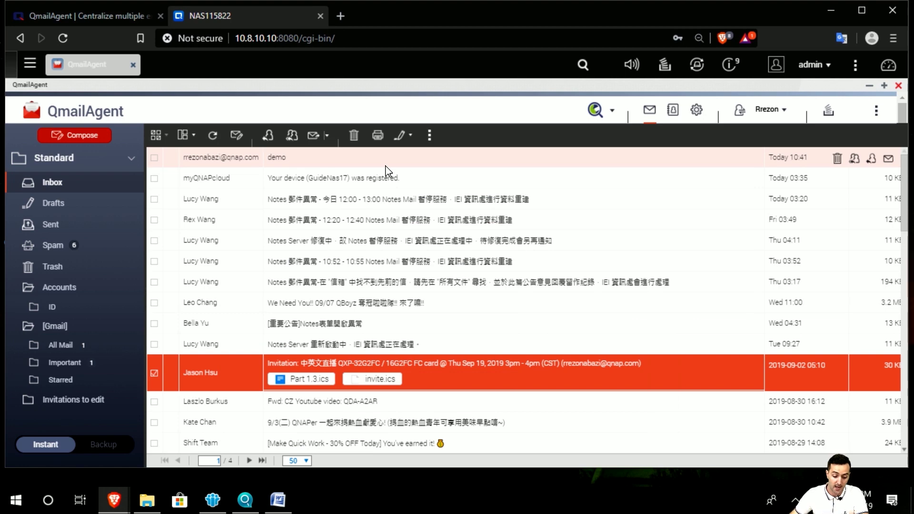
# Step: Open the received demo email, follow its demo.mp4 share link, and preview the video
pyautogui.click(408, 163)
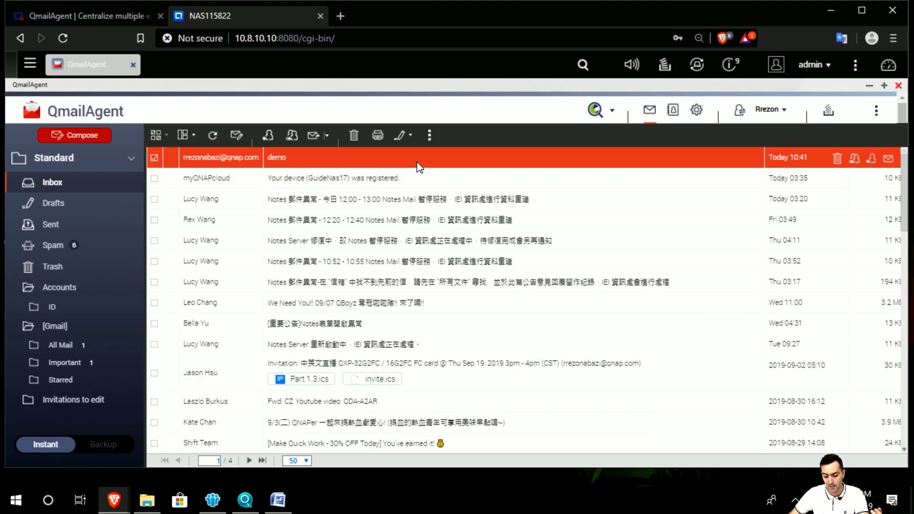
pyautogui.doubleClick(418, 167)
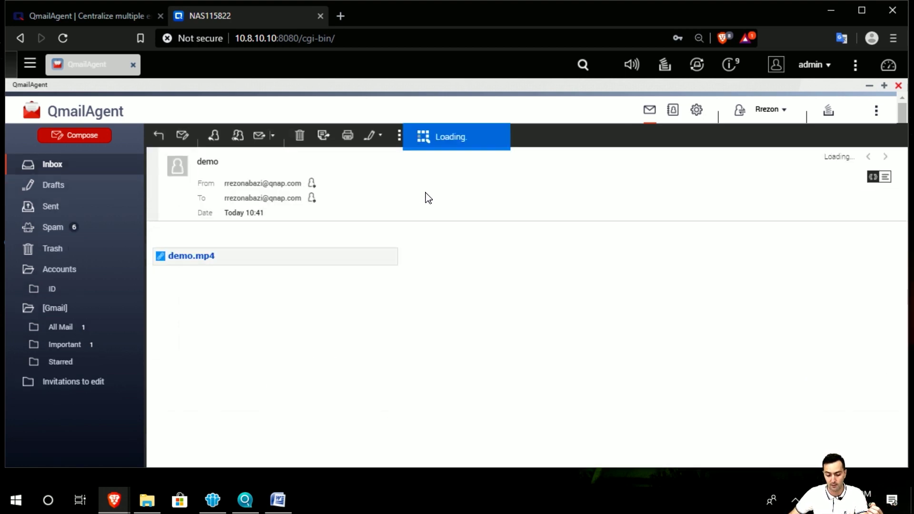
pyautogui.click(196, 258)
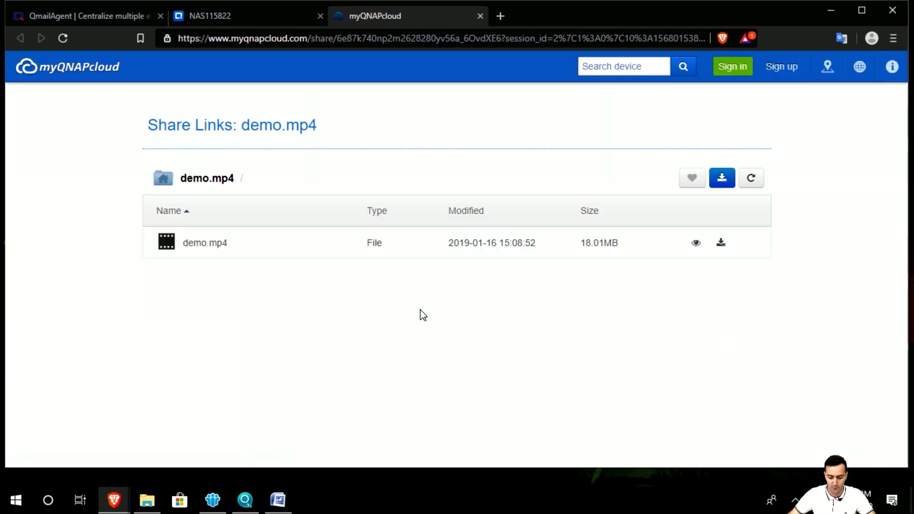
pyautogui.click(697, 244)
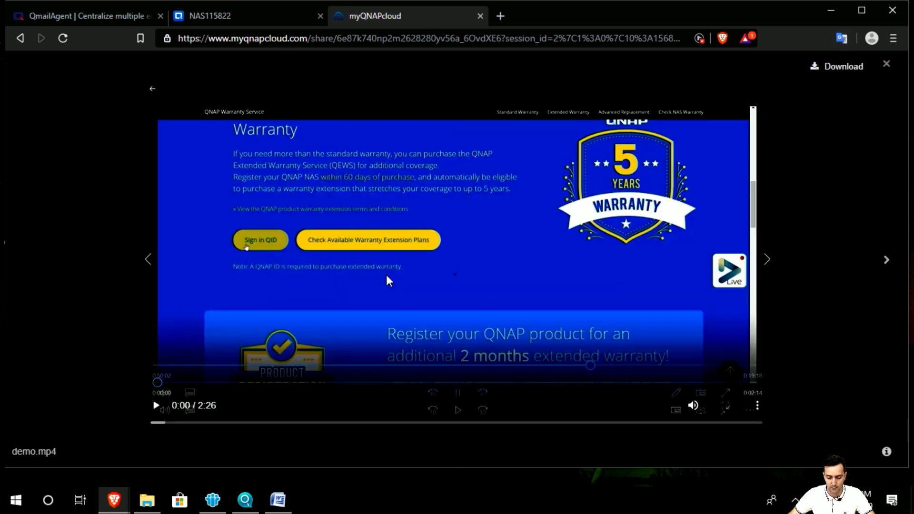
pyautogui.click(887, 65)
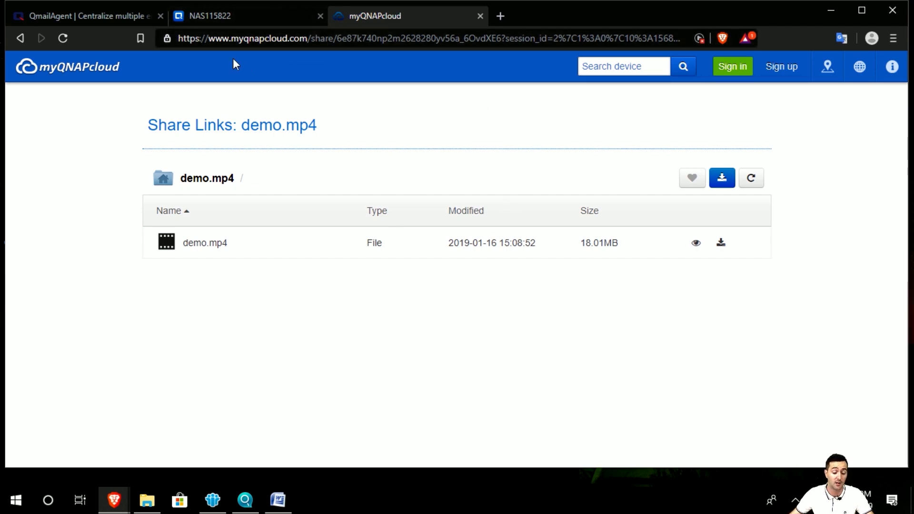
# Step: Return to the QmailAgent Inbox and open the Help guide
pyautogui.click(213, 18)
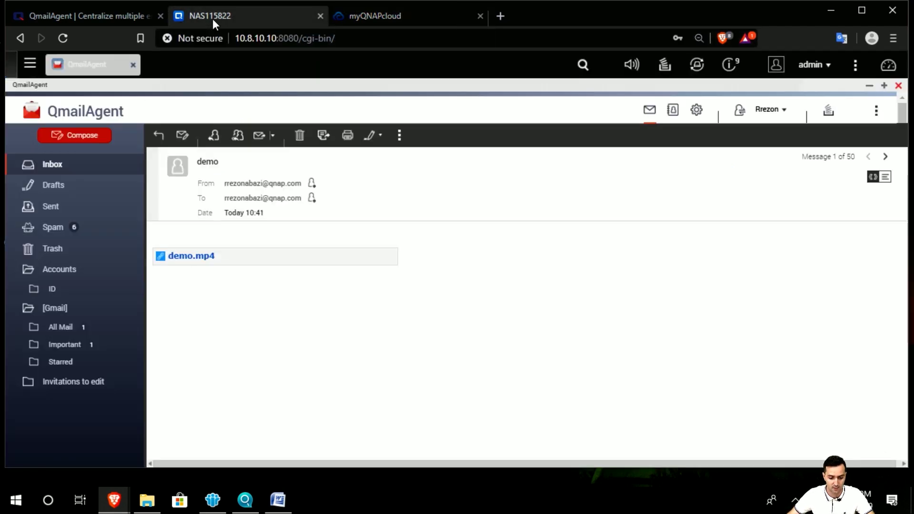
pyautogui.click(92, 165)
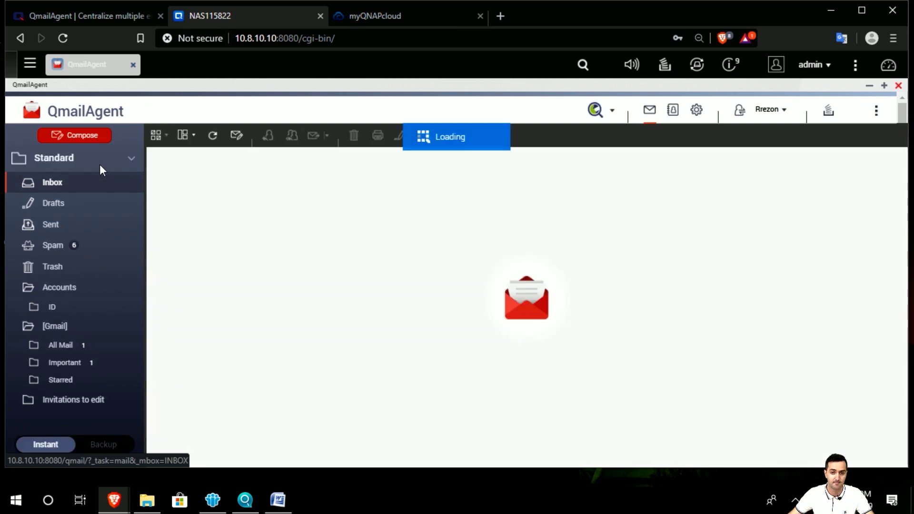
pyautogui.click(876, 110)
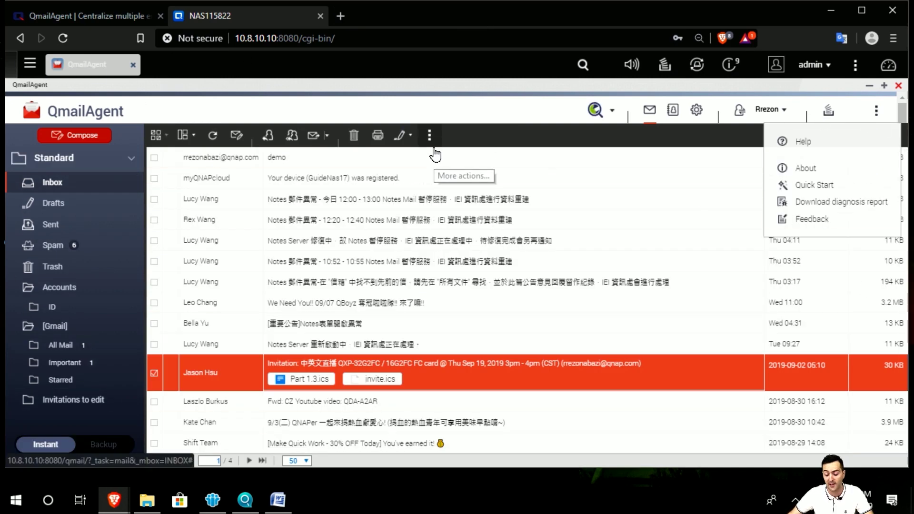
pyautogui.click(829, 151)
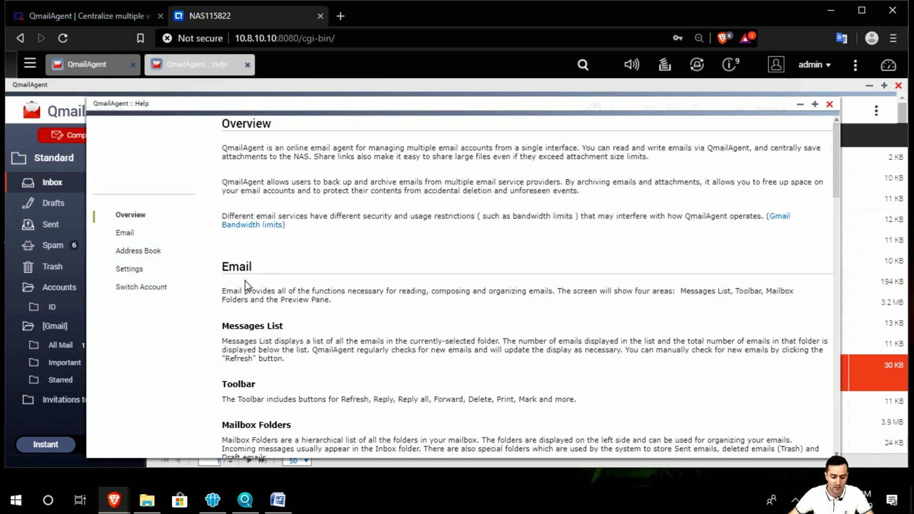
# Step: Browse the Help's Address Book and Settings sections, then close Help
pyautogui.scroll(-5, 340, 329)
pyautogui.scroll(-8, 340, 329)
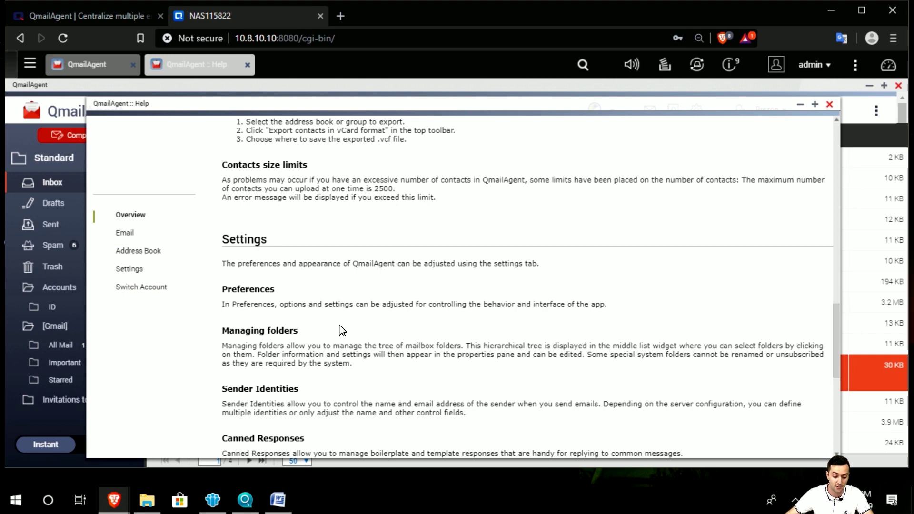
pyautogui.click(143, 251)
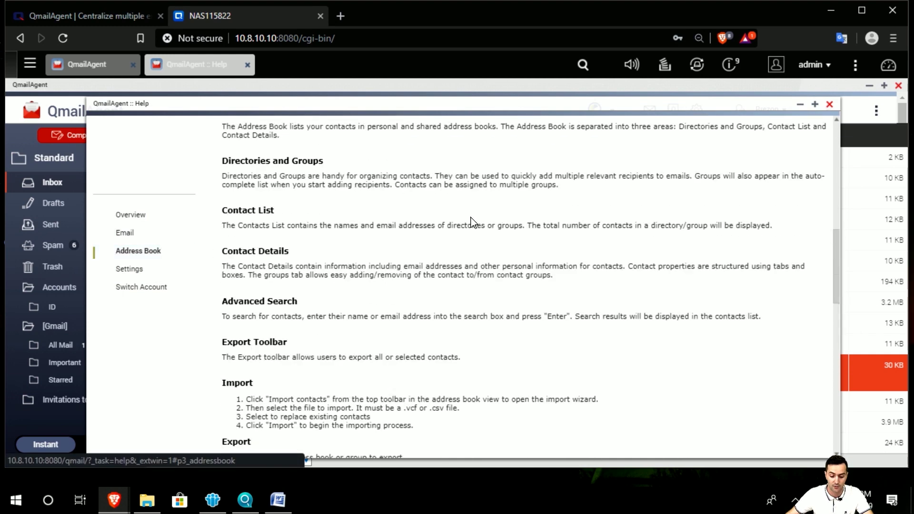
pyautogui.click(188, 270)
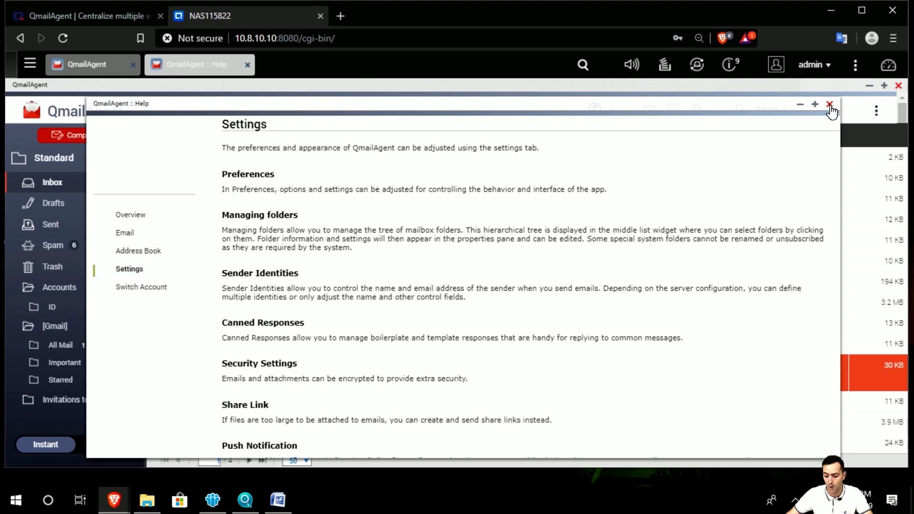
pyautogui.click(830, 104)
pyautogui.click(876, 112)
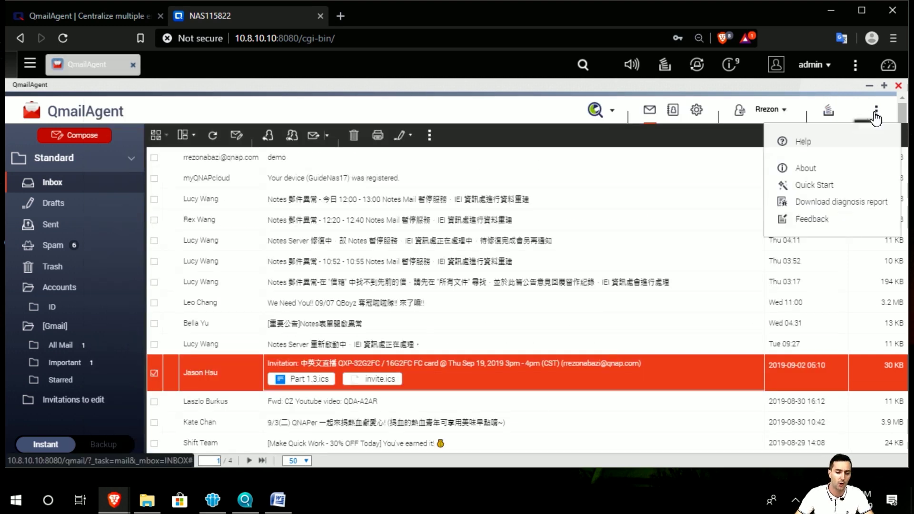